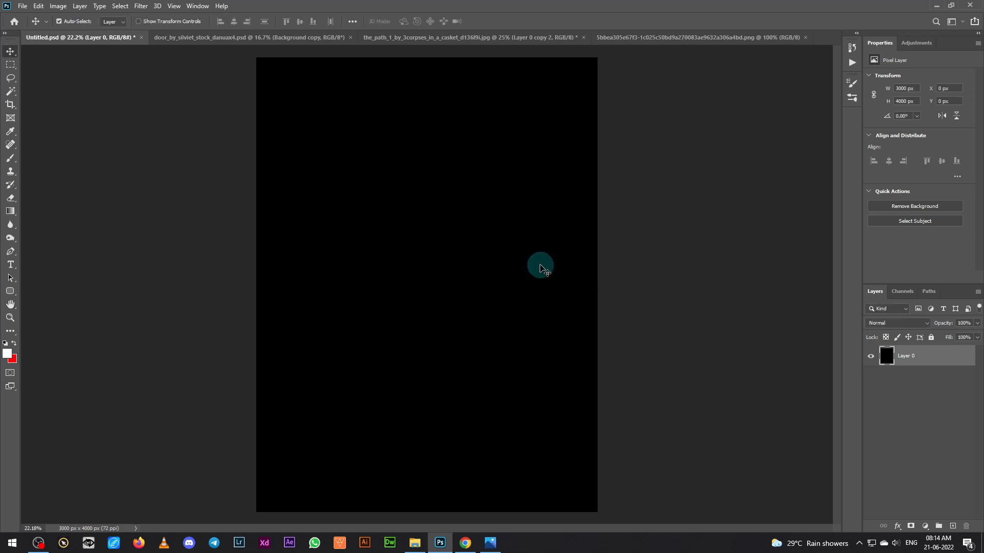
# In the door document, show the Background layer and hide Layer 1, and copy the masked door arch into Untitled.psd
pyautogui.click(259, 36)
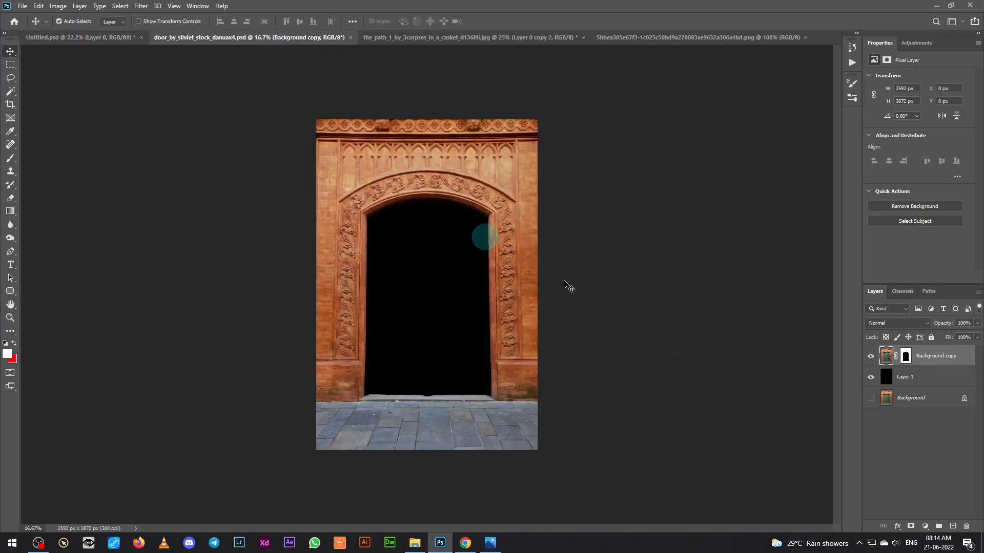
pyautogui.click(871, 399)
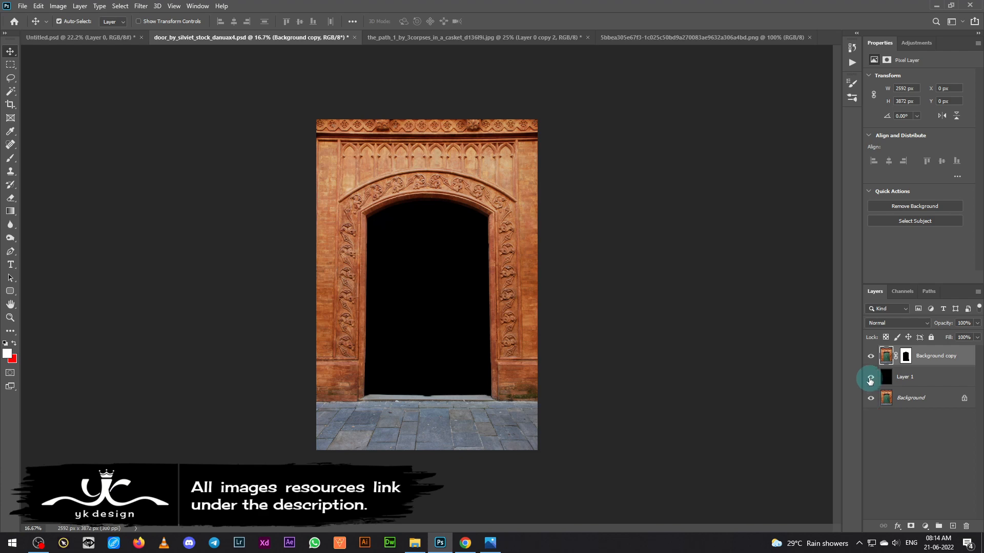
pyautogui.click(870, 378)
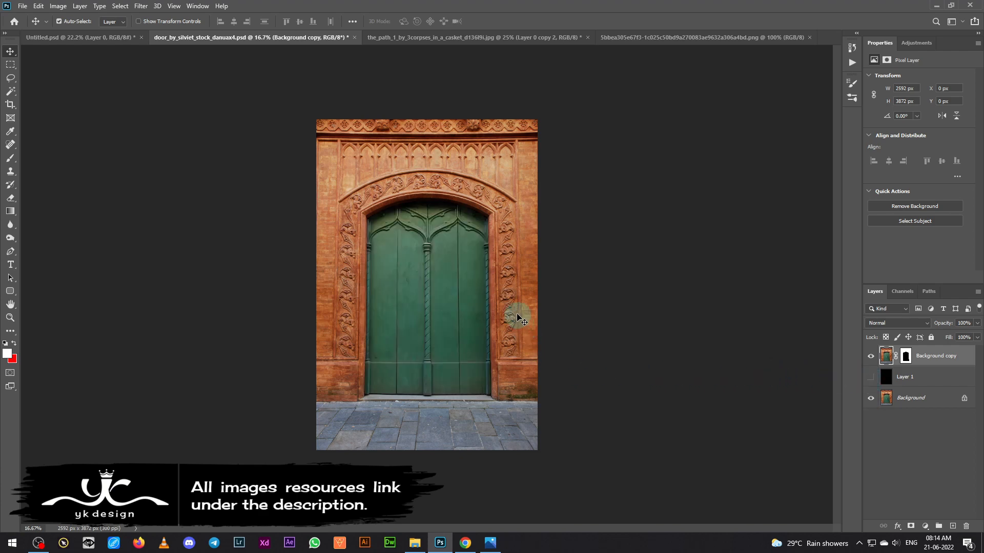
pyautogui.moveTo(516, 314); pyautogui.dragTo(507, 270)
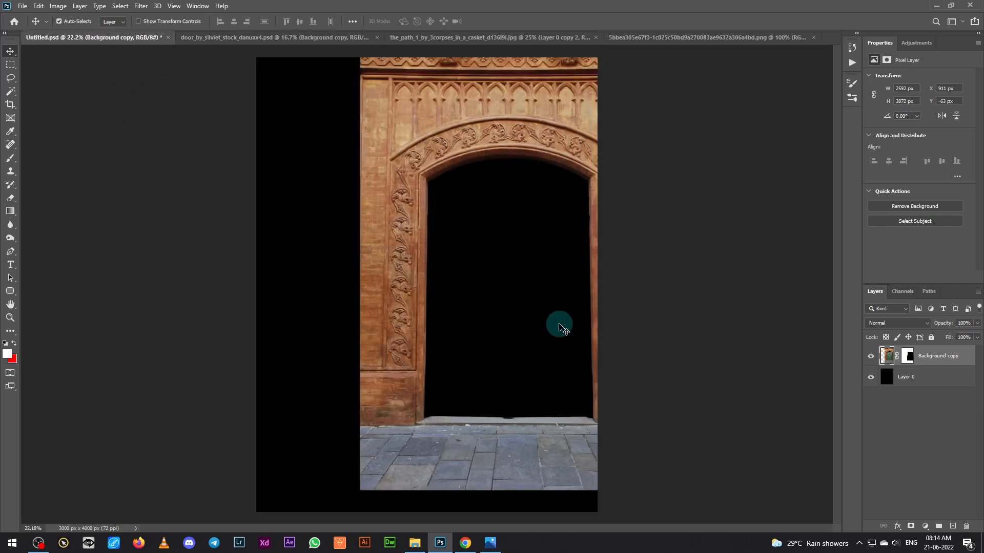
# Centre the door arch on the canvas and scale it proportionally to about 139% so its columns reach the canvas sides
pyautogui.hotkey('ctrl', 't')
pyautogui.moveTo(586, 279); pyautogui.dragTo(524, 293)
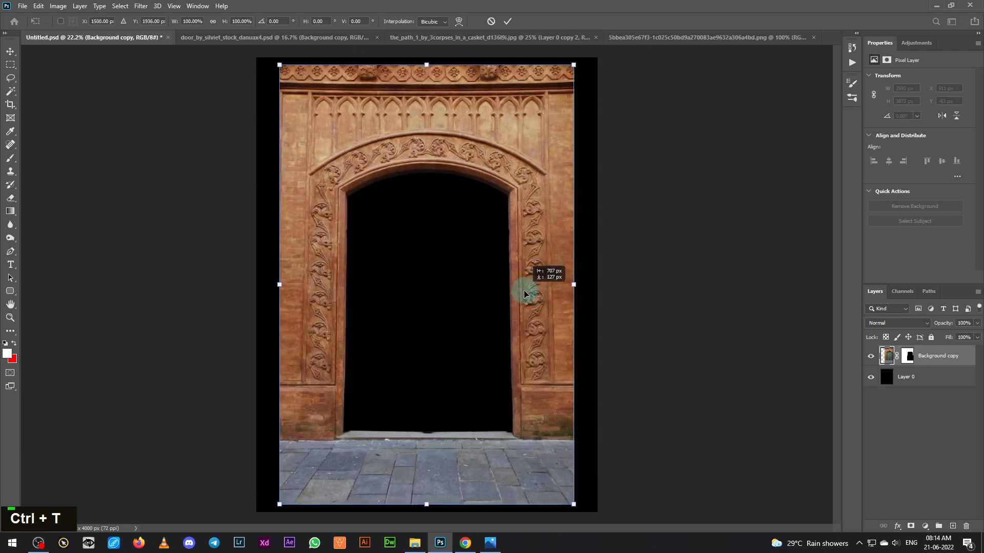
pyautogui.moveTo(573, 65); pyautogui.dragTo(683, 37)
pyautogui.moveTo(532, 310)
pyautogui.mouseDown()
pyautogui.moveTo(538, 302)
pyautogui.moveTo(533, 310)
pyautogui.mouseUp()
pyautogui.hotkey('ctrl', '-')
pyautogui.moveTo(572, 61)
pyautogui.mouseDown()
pyautogui.moveTo(600, 53)
pyautogui.moveTo(588, 54)
pyautogui.mouseUp()
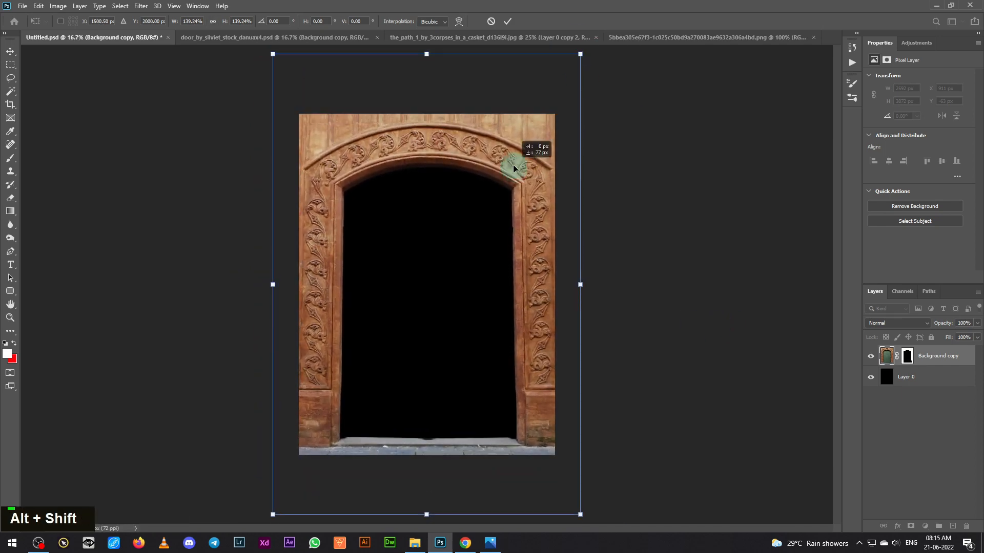
pyautogui.press('Return')
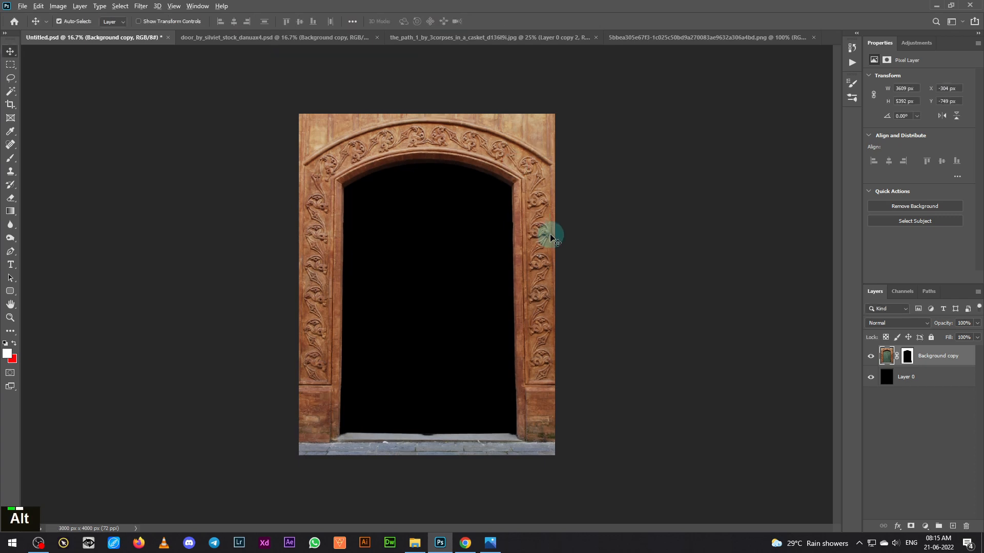
pyautogui.scroll(1, 564, 279)
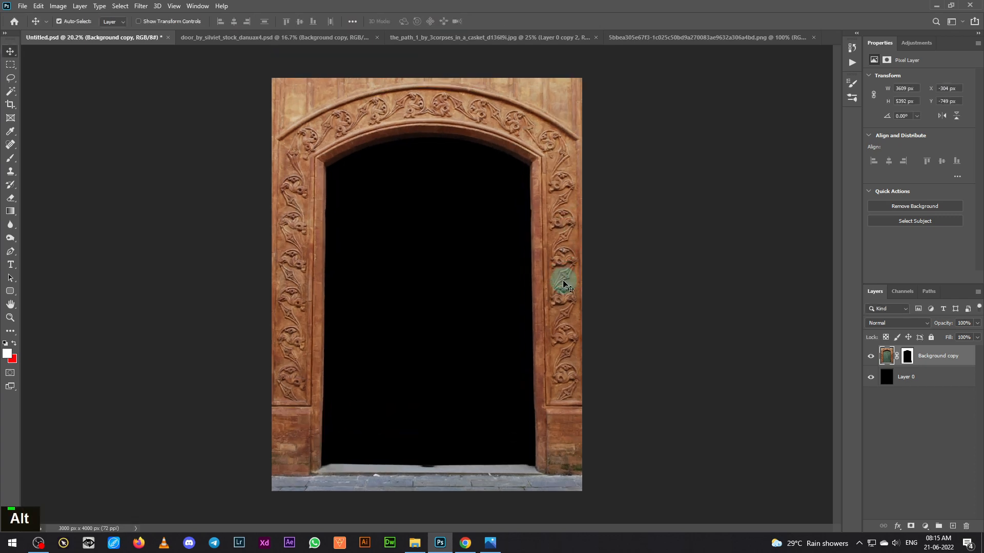
# Apply the layer mask of the door arch layer permanently
pyautogui.click(11, 65)
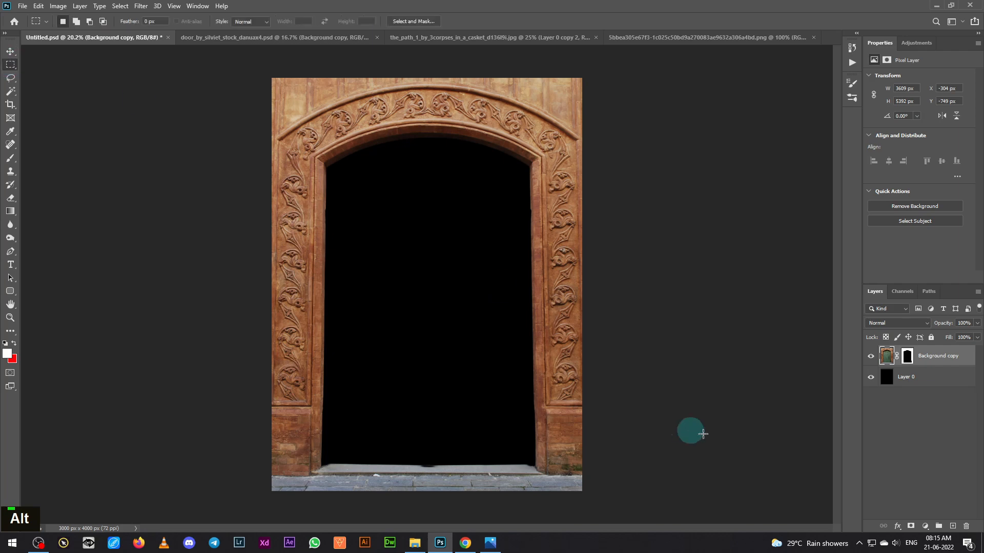
pyautogui.click(907, 357)
pyautogui.rightClick(907, 360)
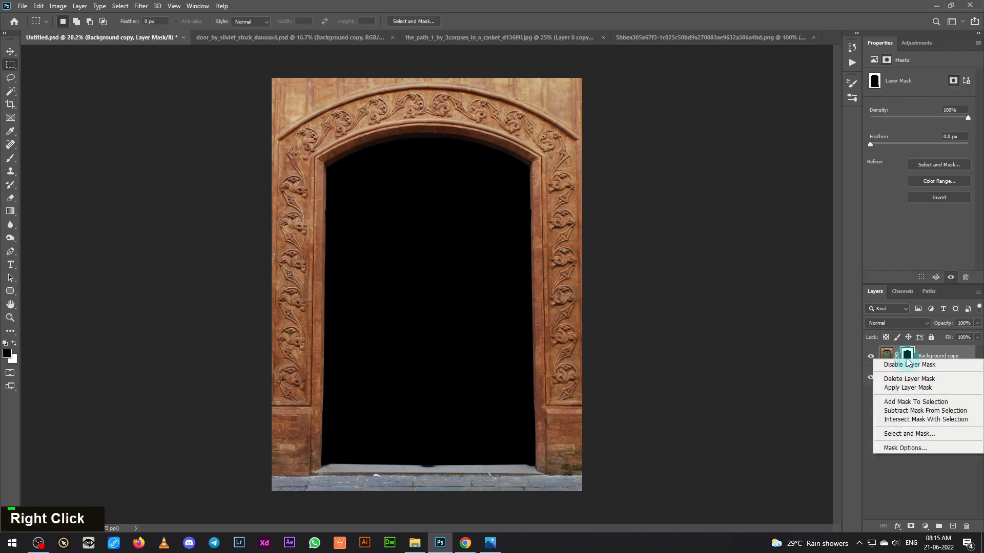
pyautogui.click(910, 389)
# Delete the pavement strip below the arch and the remaining threshold sliver between the columns from the door layer
pyautogui.moveTo(638, 516); pyautogui.dragTo(169, 465)
pyautogui.press('Delete')
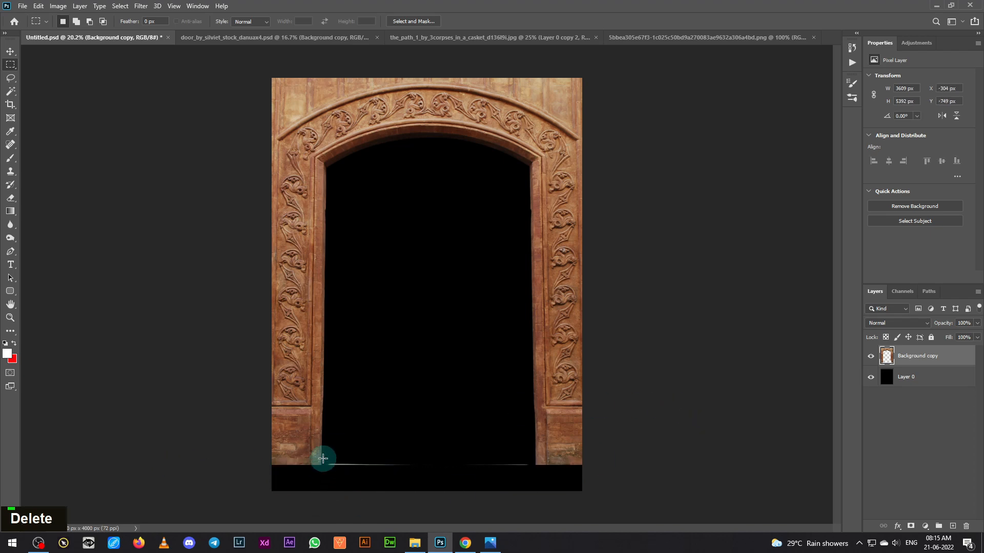
pyautogui.moveTo(323, 459); pyautogui.dragTo(533, 472)
pyautogui.press('Delete')
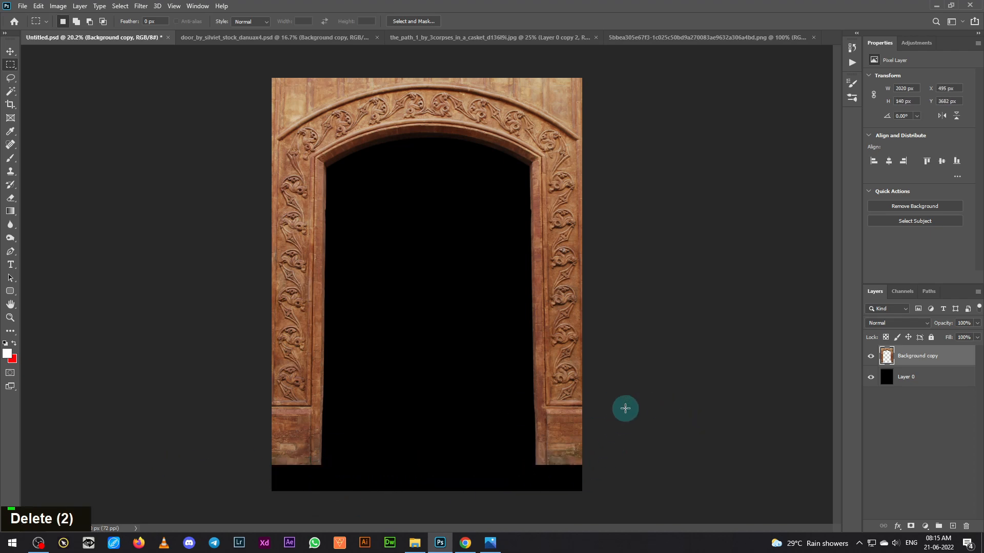
# Select the stone pavement strip at the base of the door photo and copy it into Untitled.psd
pyautogui.click(10, 52)
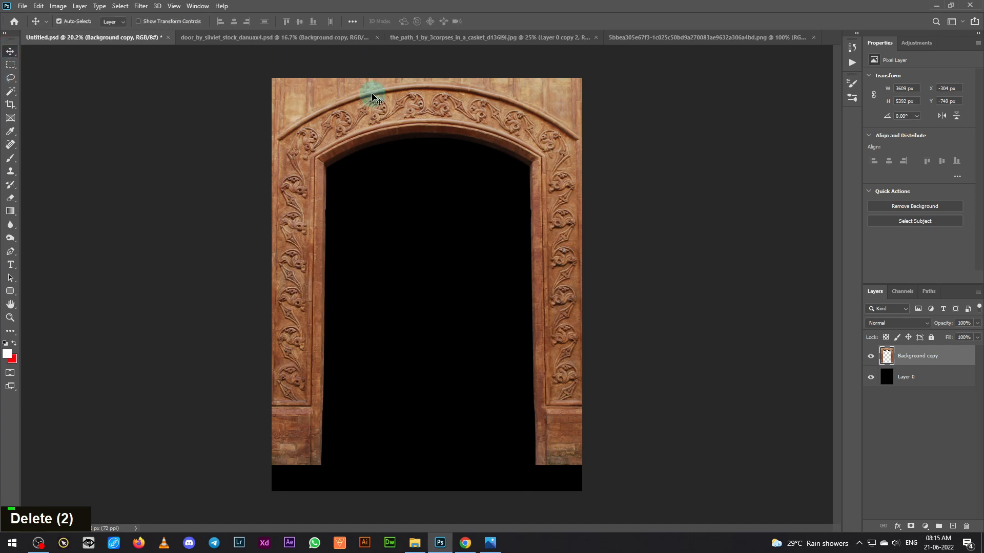
pyautogui.click(272, 36)
pyautogui.click(10, 78)
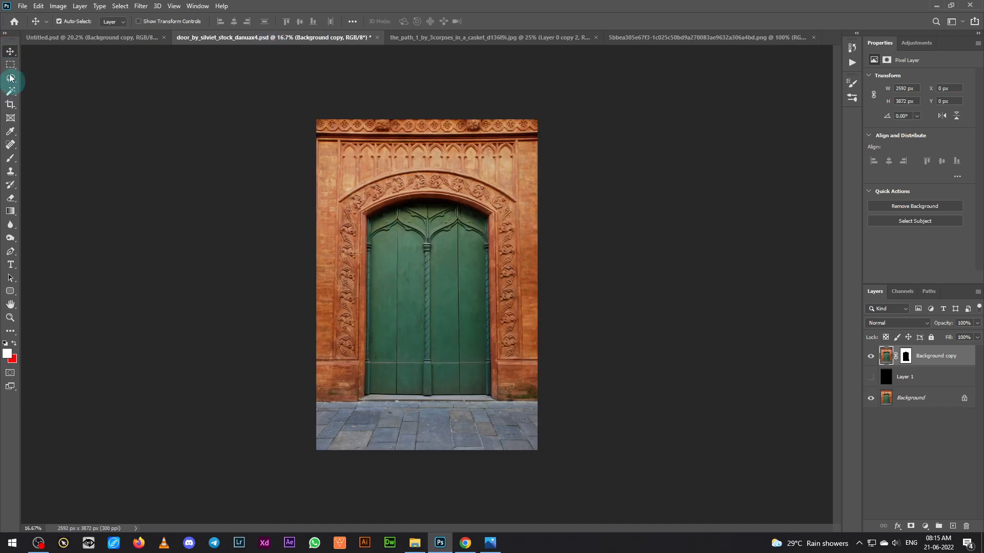
pyautogui.press('m')
pyautogui.keyDown('alt'); pyautogui.scroll(1, 445, 408); pyautogui.keyUp('alt')
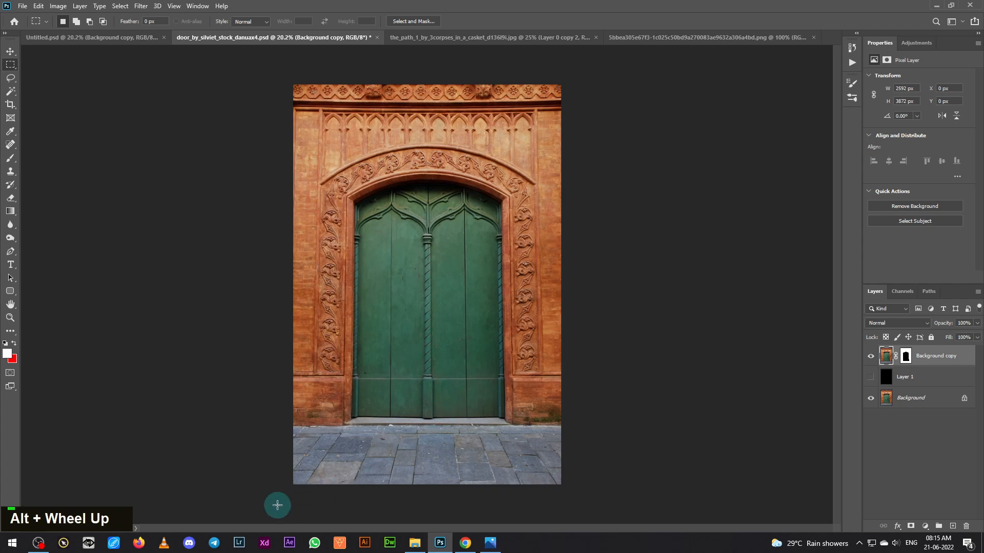
pyautogui.moveTo(277, 505); pyautogui.dragTo(671, 433)
pyautogui.click(10, 52)
pyautogui.moveTo(474, 444); pyautogui.dragTo(449, 482)
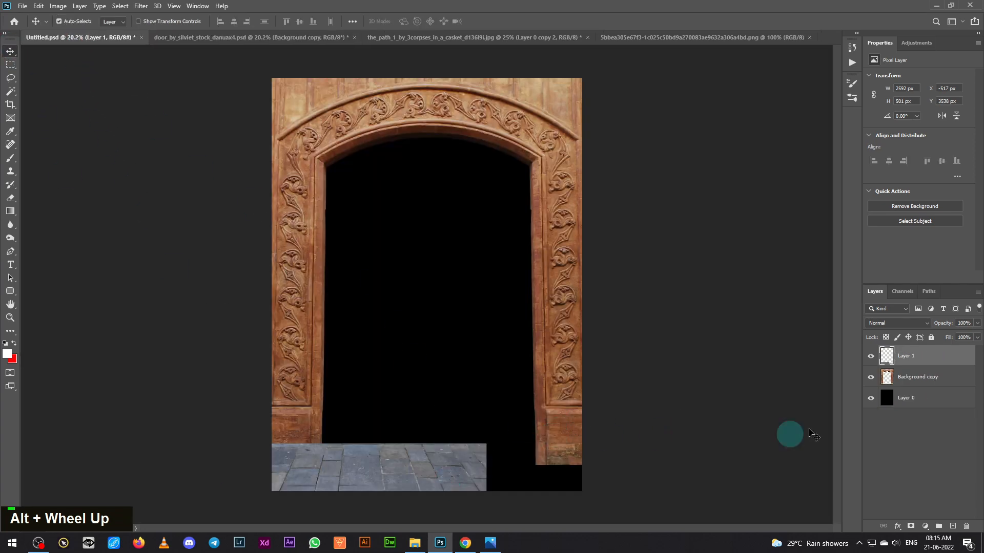
# Transform the pavement to about 3638 × 439 px so it spans the canvas's full width along the bottom edge
pyautogui.hotkey('ctrl', 't')
pyautogui.moveTo(352, 445); pyautogui.dragTo(351, 461)
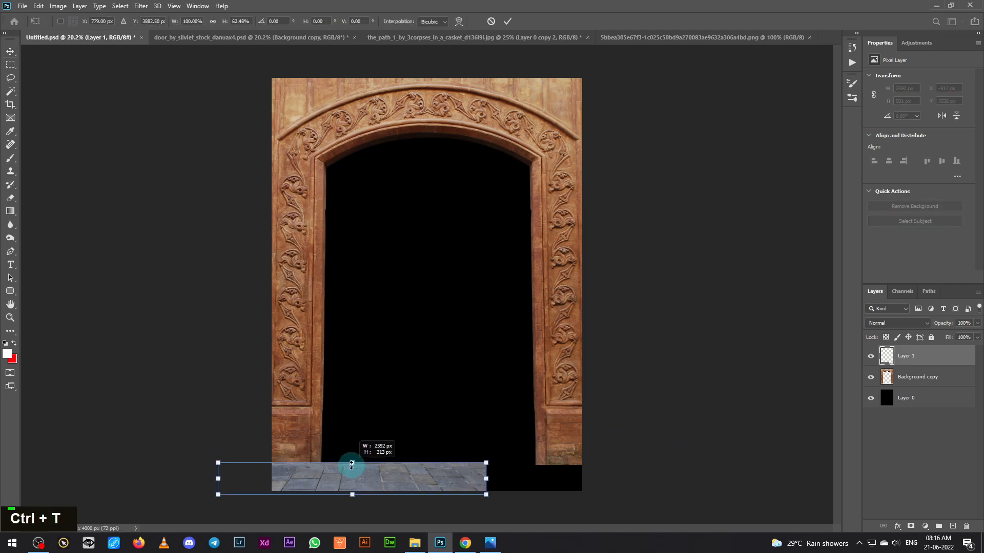
pyautogui.moveTo(457, 485); pyautogui.dragTo(621, 453)
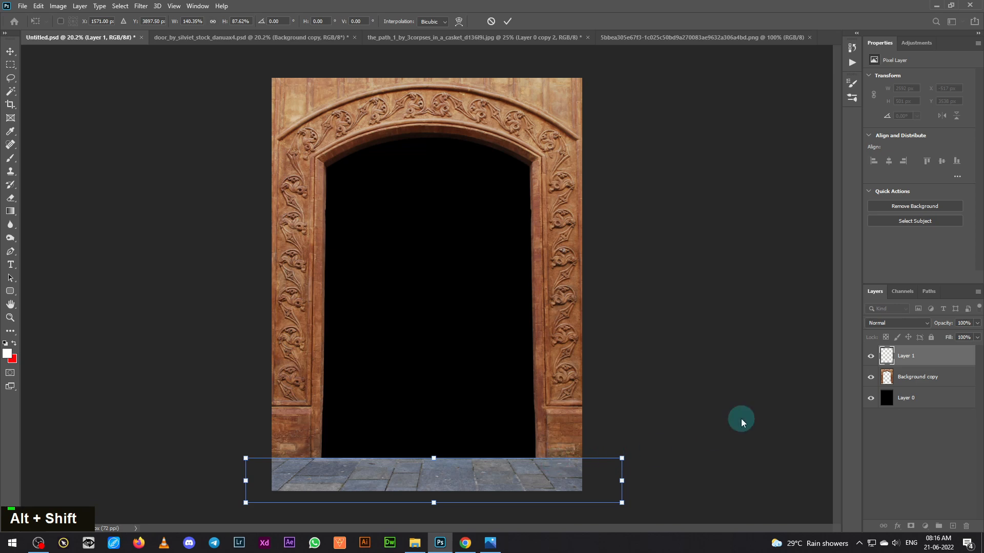
pyautogui.press('Return')
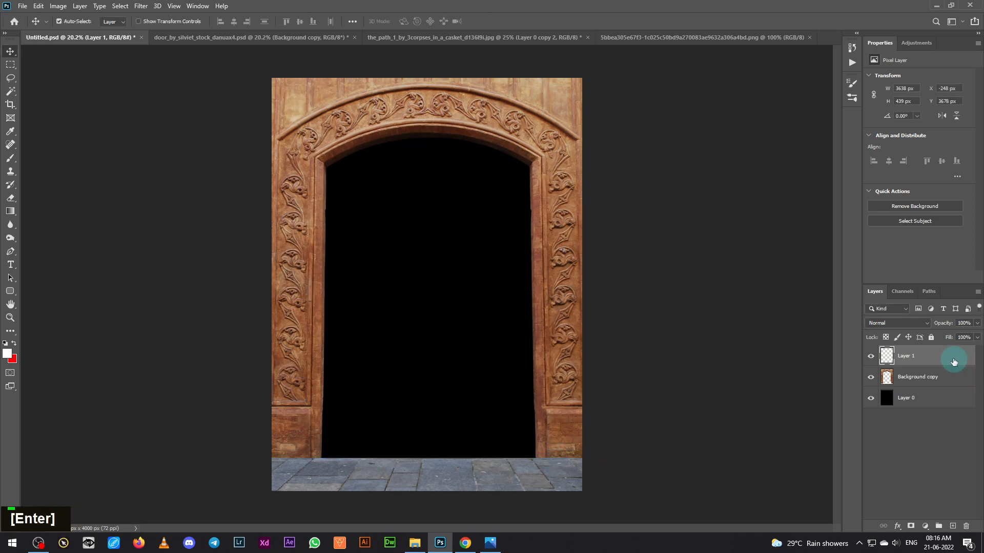
# Move the pavement layer beneath the door arch layer and nudge it down to Y 3742 px, level with the column bases
pyautogui.moveTo(956, 357); pyautogui.dragTo(951, 384)
pyautogui.press('Down')
pyautogui.press('Down')
pyautogui.press('Down')
pyautogui.press('Down')
pyautogui.press('Down')
pyautogui.press('Down')
pyautogui.press('Down')
pyautogui.press('Down')
pyautogui.press('Down')
pyautogui.press('Down')
pyautogui.press('Down')
pyautogui.press('Down')
pyautogui.press('Down')
pyautogui.press('Down')
pyautogui.press('Down')
pyautogui.press('Down')
pyautogui.press('Down')
pyautogui.press('Down')
pyautogui.press('Down')
pyautogui.press('Down')
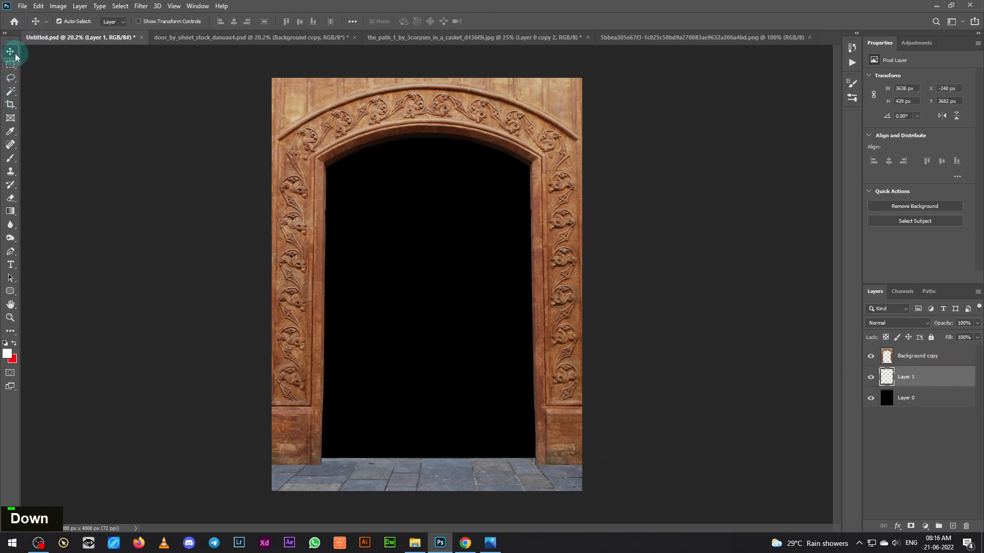
pyautogui.press('Down')
pyautogui.press('Down')
pyautogui.press('Down')
pyautogui.press('Down')
pyautogui.press('Down')
pyautogui.press('Down')
pyautogui.press('Down')
pyautogui.press('Down')
pyautogui.press('Down')
pyautogui.press('Down')
pyautogui.press('Down')
pyautogui.press('Down')
pyautogui.press('Down')
pyautogui.press('Down')
pyautogui.press('Down')
pyautogui.press('Down')
pyautogui.press('Down')
pyautogui.press('Down')
pyautogui.press('Down')
pyautogui.press('Down')
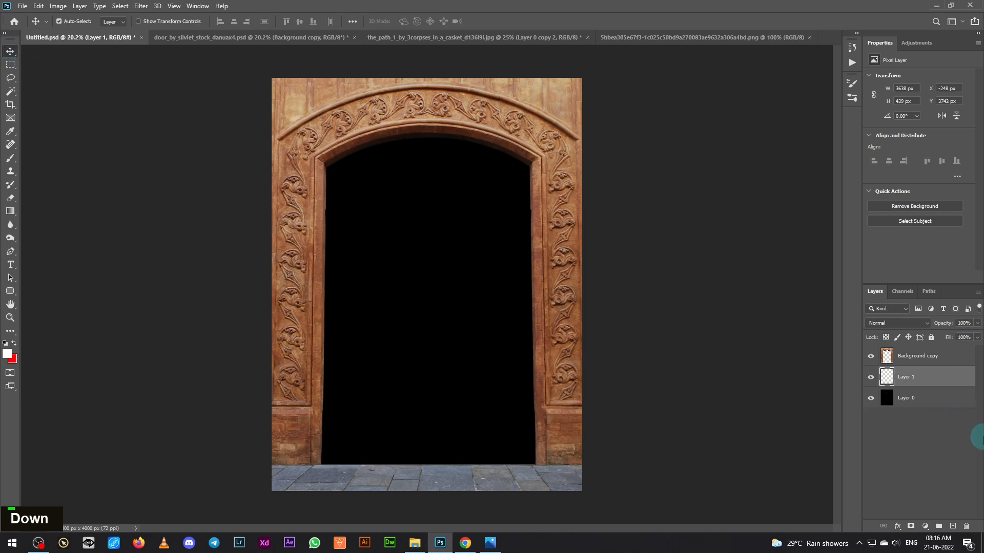
# Duplicate the pavement below its layer, place the copy directly behind the original strip, and squash its height to about 42%
pyautogui.moveTo(946, 385); pyautogui.dragTo(945, 410)
pyautogui.hotkey('ctrl', 't')
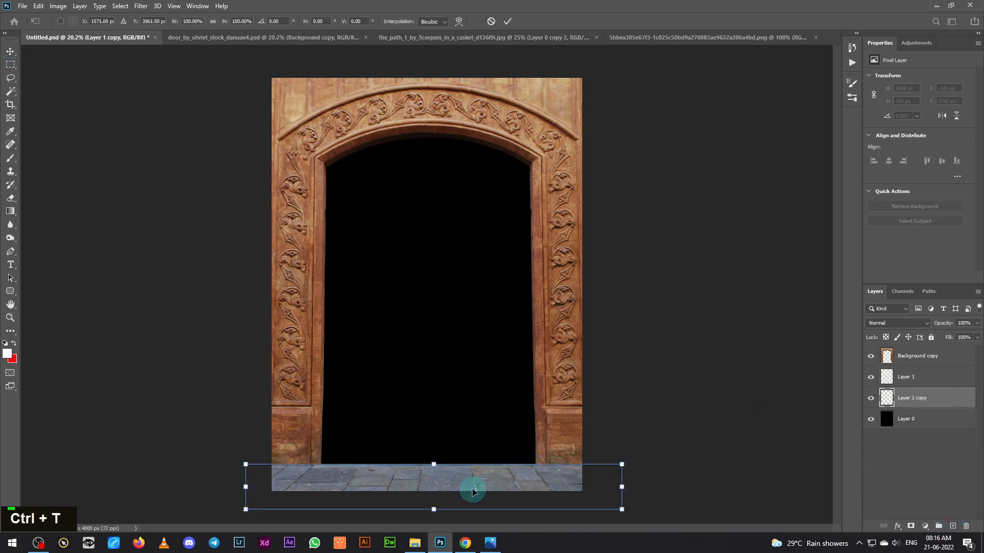
pyautogui.moveTo(472, 487); pyautogui.dragTo(475, 448)
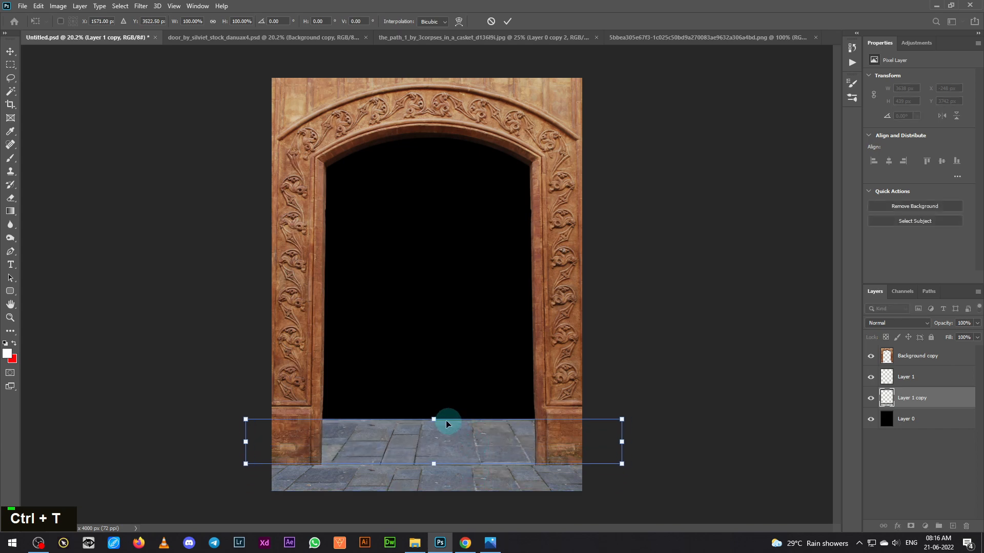
pyautogui.moveTo(434, 419); pyautogui.dragTo(432, 446)
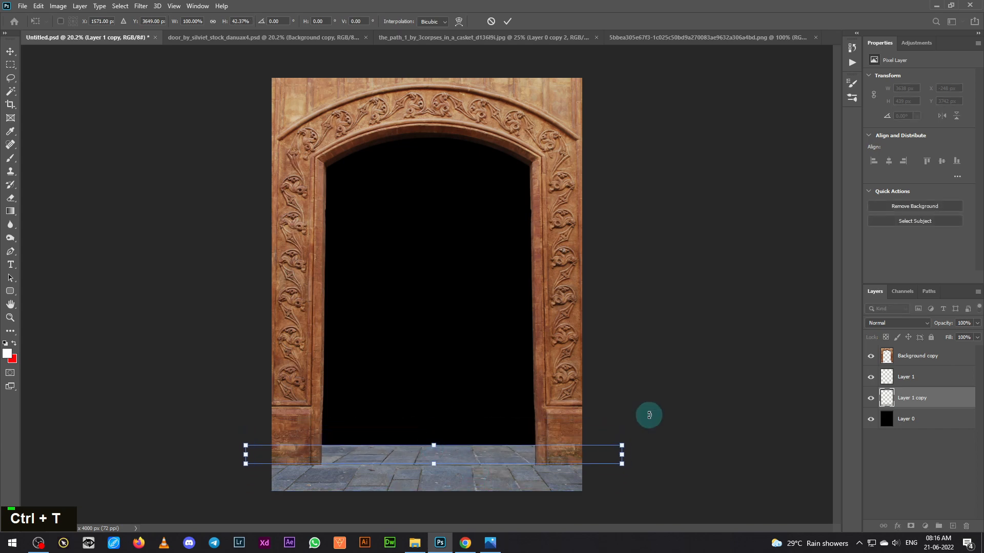
pyautogui.press('Return')
pyautogui.press('Down')
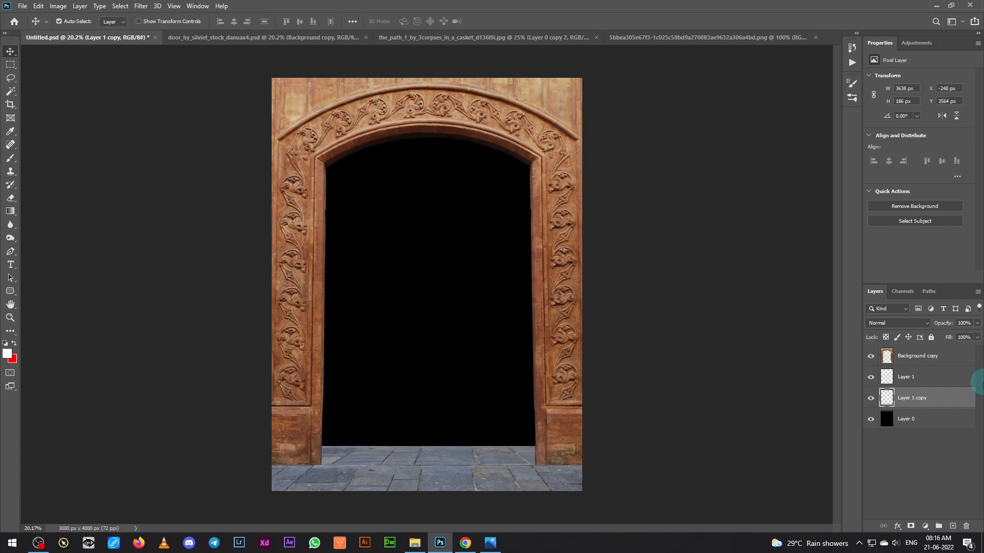
# Duplicate the squashed pavement strip, raise the copy about 93 px, and place it beneath the strip it was copied from
pyautogui.hotkey('ctrl', 'j')
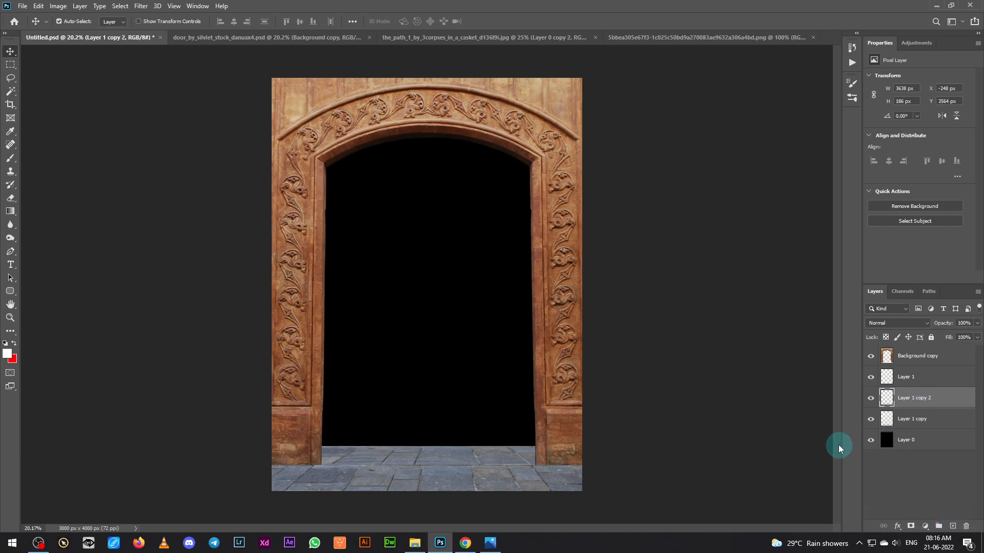
pyautogui.hotkey('ctrl', 't')
pyautogui.moveTo(521, 458); pyautogui.dragTo(523, 447)
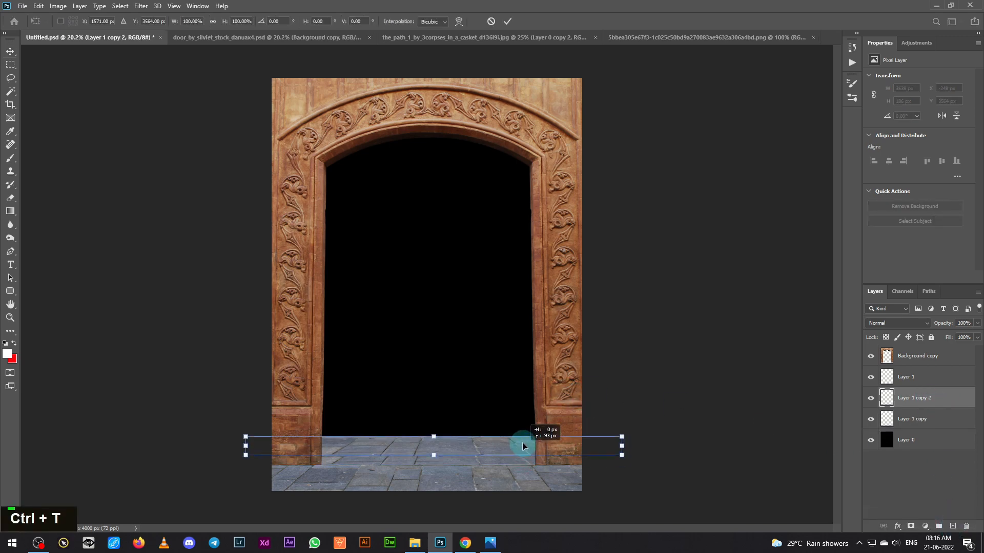
pyautogui.moveTo(962, 401); pyautogui.dragTo(958, 423)
pyautogui.press('Return')
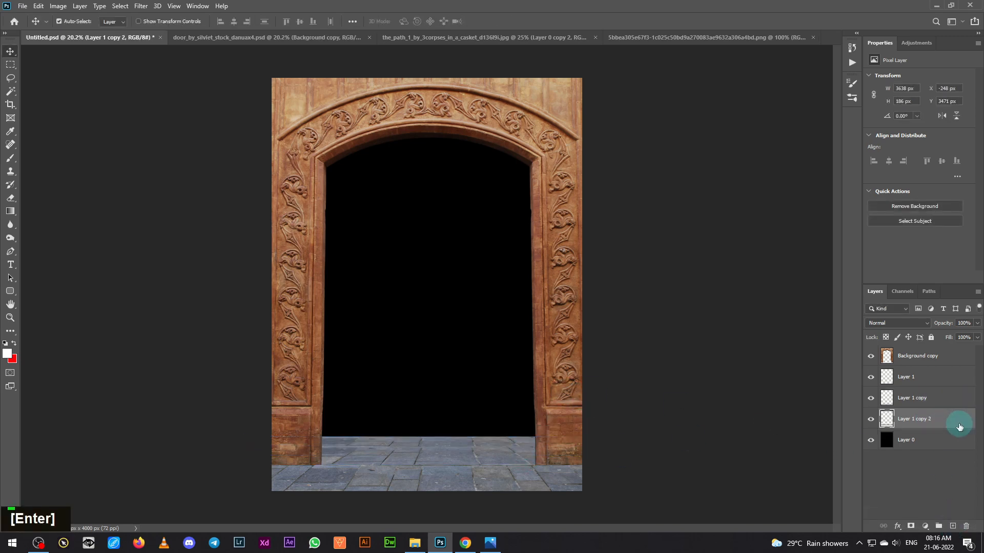
# Flatten the rearmost pavement strip to about 117 px high and shift it to about X -174, Y 3446 px
pyautogui.hotkey('ctrl', 't')
pyautogui.moveTo(492, 448); pyautogui.dragTo(441, 434)
pyautogui.press('Return')
pyautogui.press('Down')
pyautogui.press('Up')
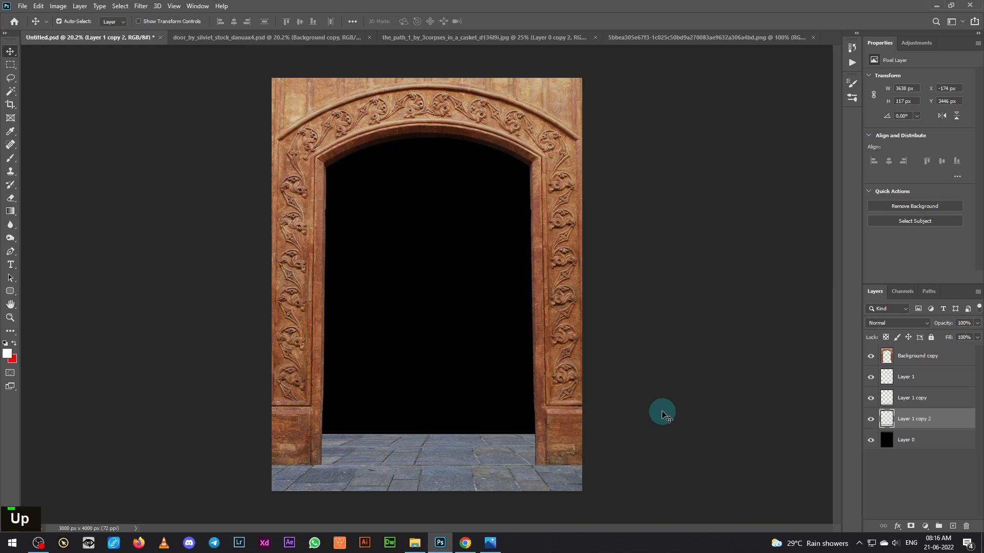
# Merge the three pavement layers into one layer
pyautogui.keyDown('ctrl'); pyautogui.click(930, 398); pyautogui.keyUp('ctrl')
pyautogui.keyDown('ctrl'); pyautogui.click(927, 378); pyautogui.keyUp('ctrl')
pyautogui.rightClick(938, 422)
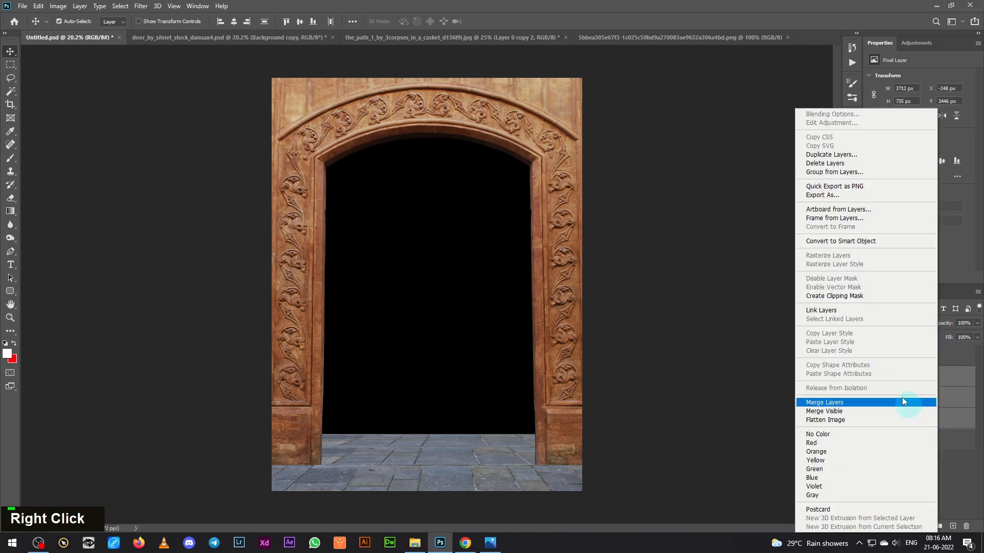
pyautogui.click(866, 403)
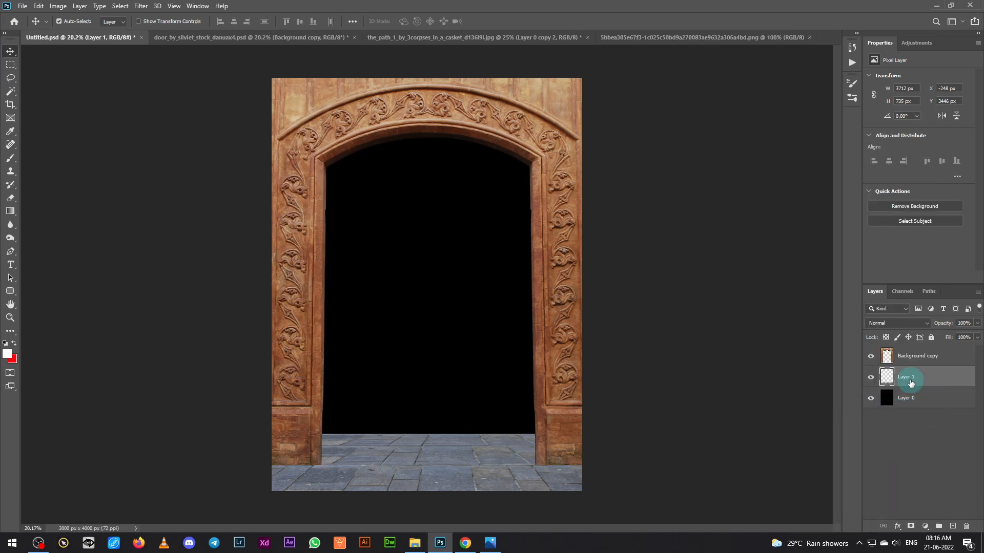
# Add a Brightness/Contrast adjustment clipped to the pavement layer, with brightness -34 and contrast 59
pyautogui.click(925, 527)
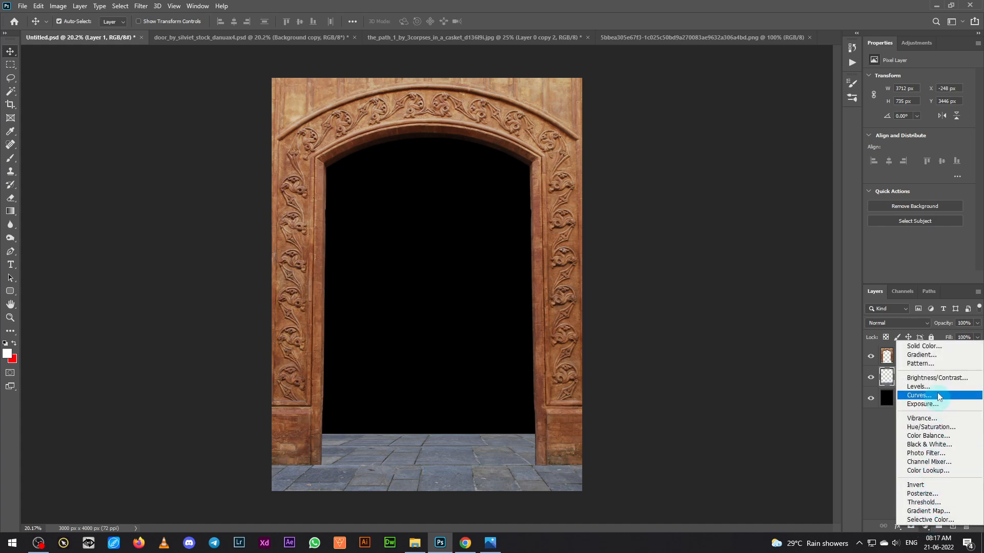
pyautogui.click(938, 377)
pyautogui.click(913, 278)
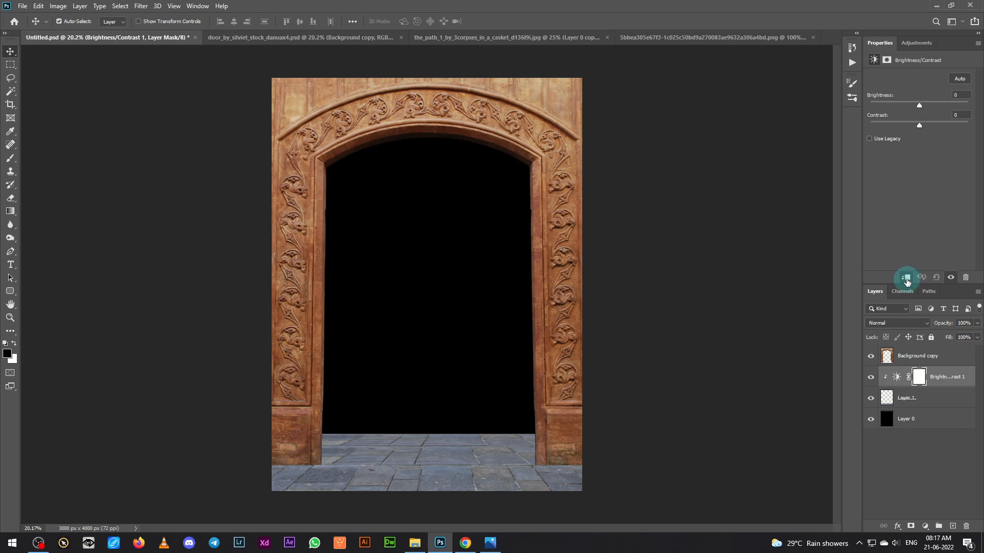
pyautogui.moveTo(919, 107); pyautogui.dragTo(948, 124)
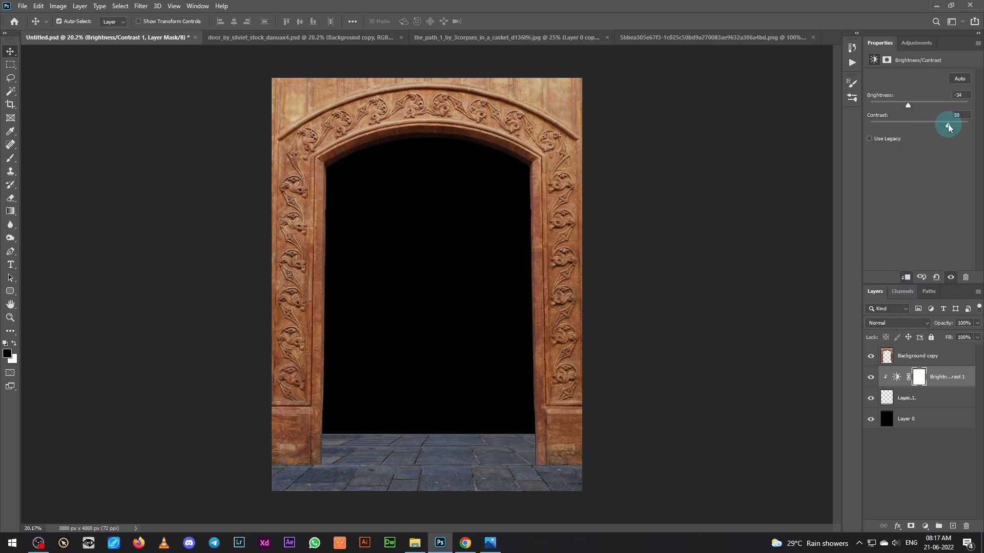
# Add an Exposure adjustment clipped to the pavement layer, with exposure -0.80 and gamma correction 0.80
pyautogui.click(926, 527)
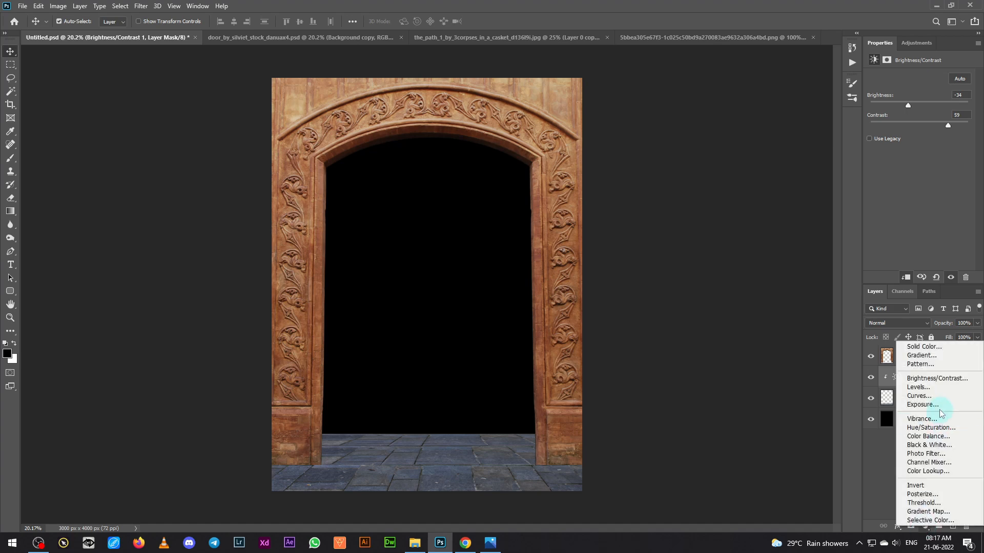
pyautogui.click(925, 405)
pyautogui.click(906, 277)
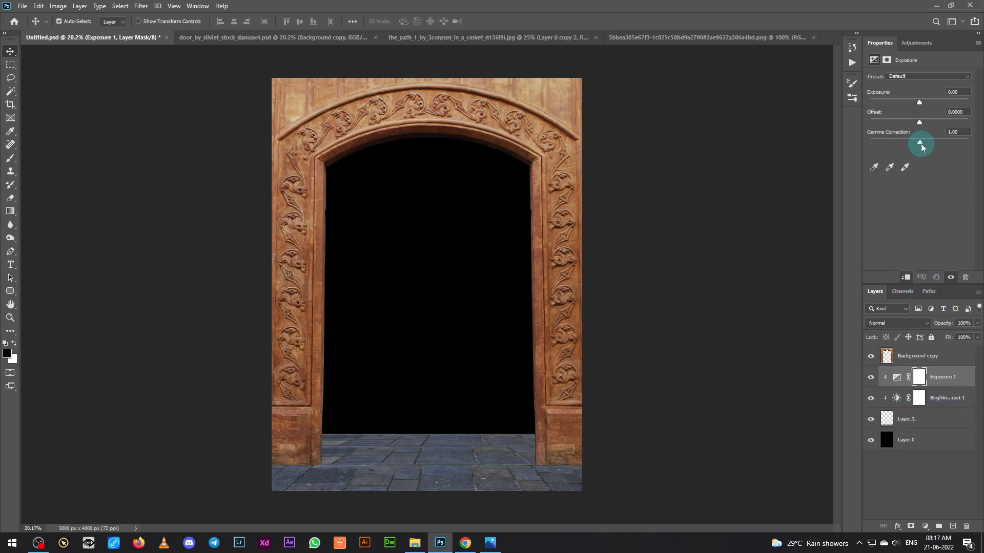
pyautogui.moveTo(920, 142); pyautogui.dragTo(927, 144)
pyautogui.moveTo(919, 102); pyautogui.dragTo(913, 100)
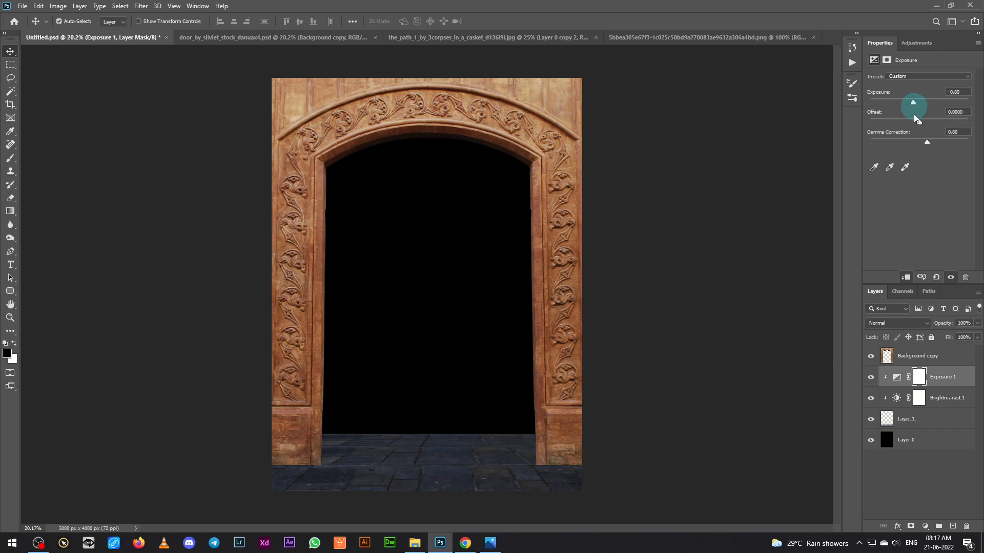
# Select the door arch layer and set the foreground colour to black
pyautogui.click(929, 358)
pyautogui.click(9, 354)
pyautogui.click(615, 413)
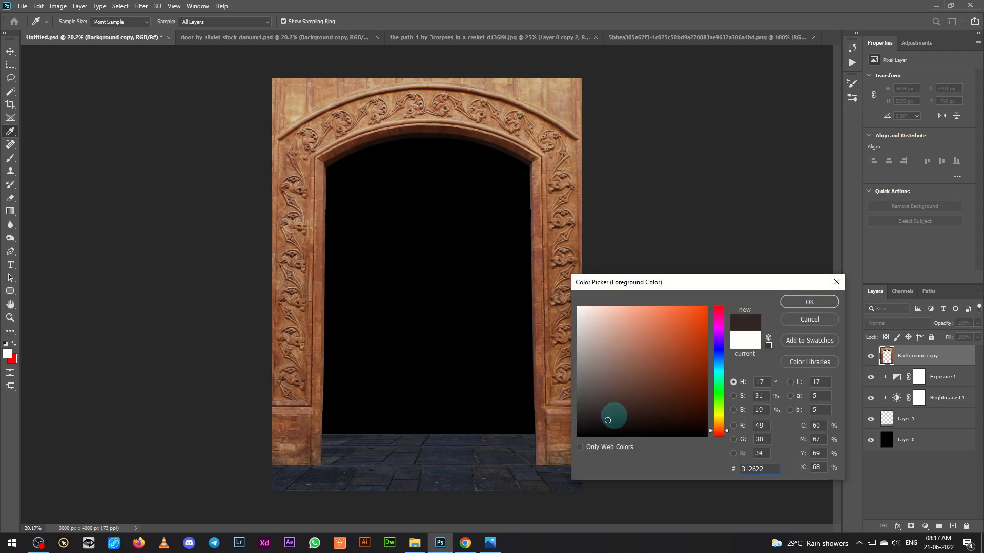
pyautogui.click(805, 303)
# Add a reversed radial black-to-transparent gradient fill above the pavement's Exposure adjustment, centred on the floor, with the scale at about 111%
pyautogui.click(948, 377)
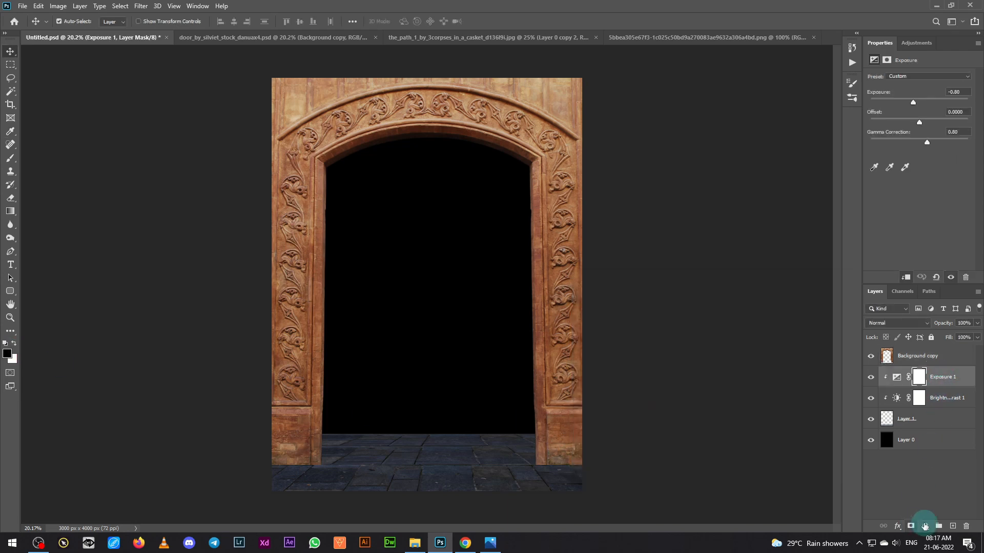
pyautogui.click(925, 526)
pyautogui.click(928, 353)
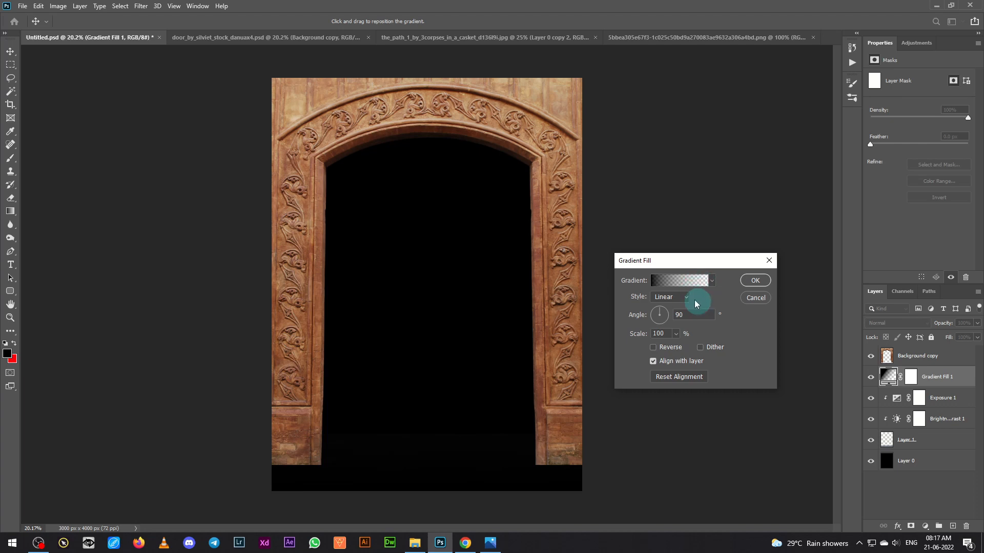
pyautogui.click(673, 299)
pyautogui.click(666, 313)
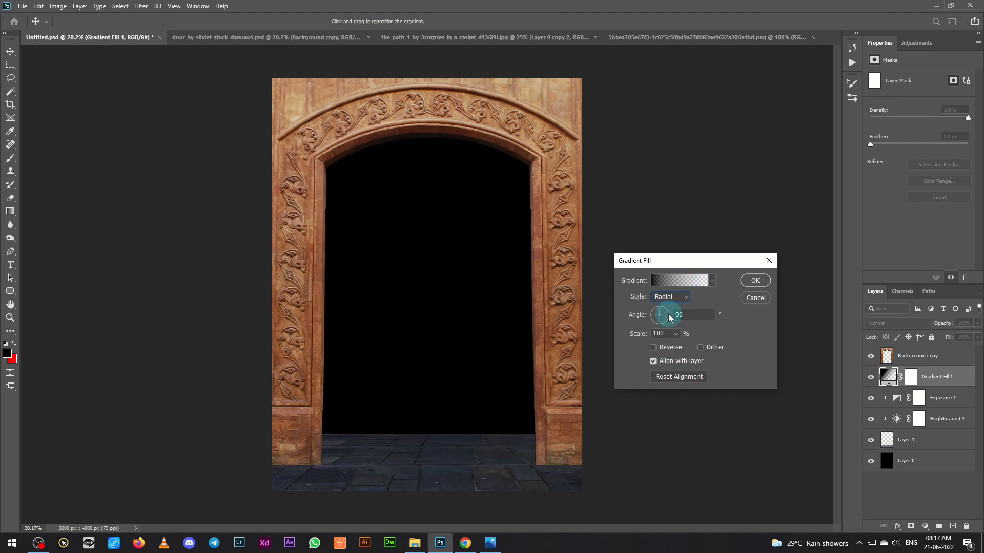
pyautogui.click(653, 348)
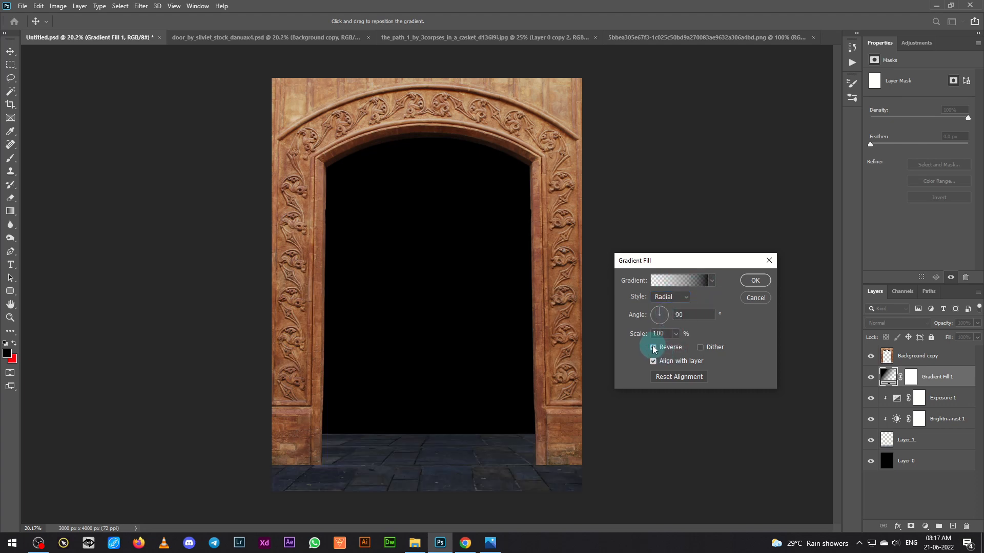
pyautogui.moveTo(433, 336); pyautogui.dragTo(434, 454)
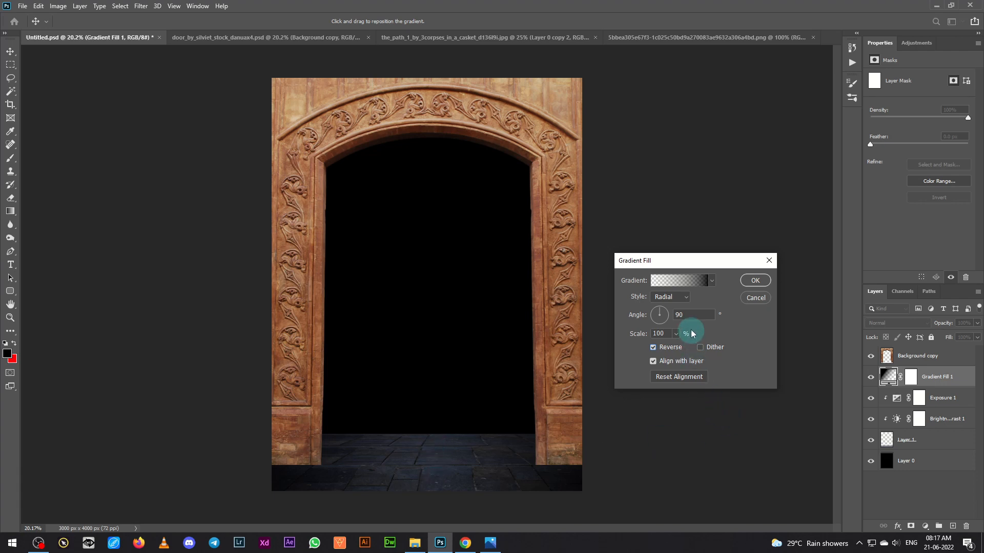
pyautogui.moveTo(676, 347); pyautogui.dragTo(678, 348)
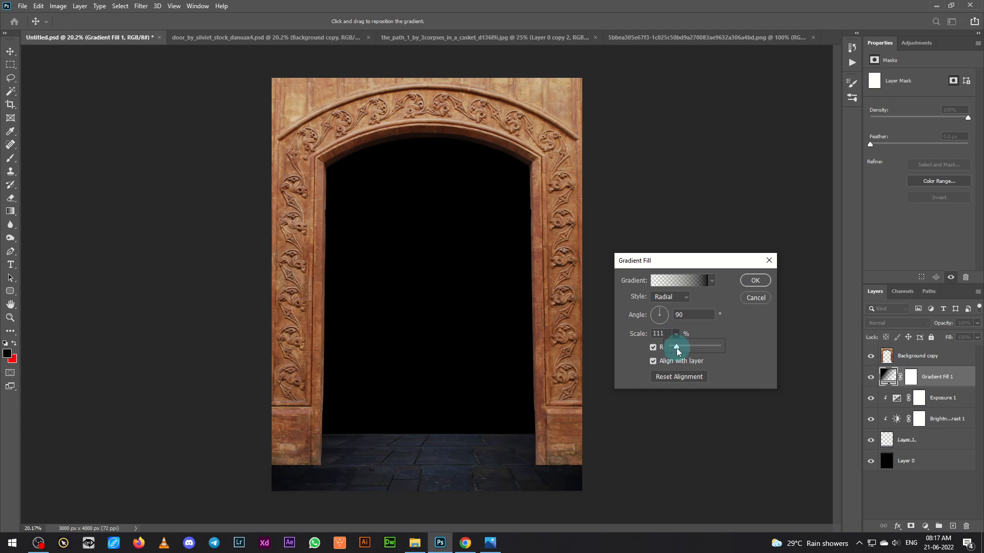
pyautogui.click(756, 298)
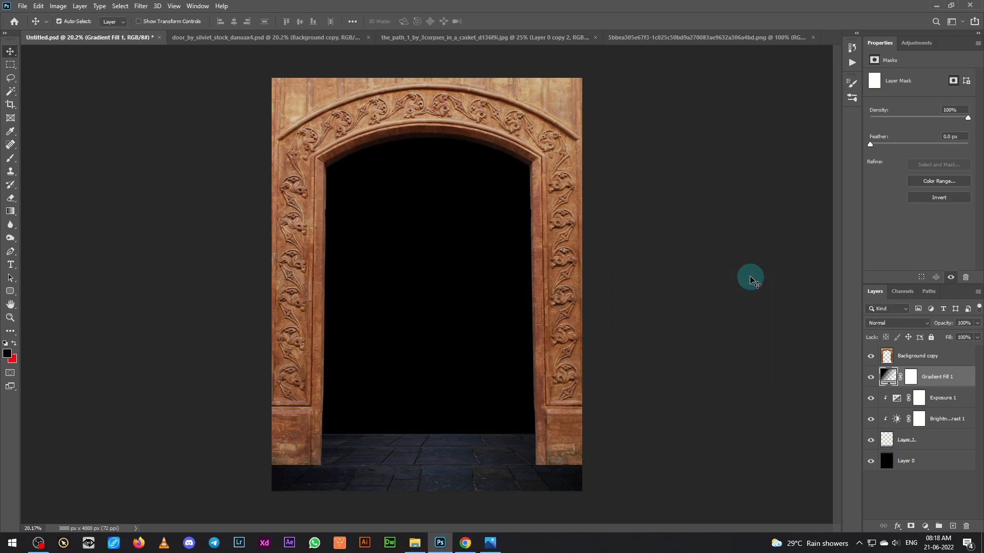
# Add a layer mask to the pavement layer and fade its far edge into the black background with a short vertical black-to-transparent gradient
pyautogui.click(943, 444)
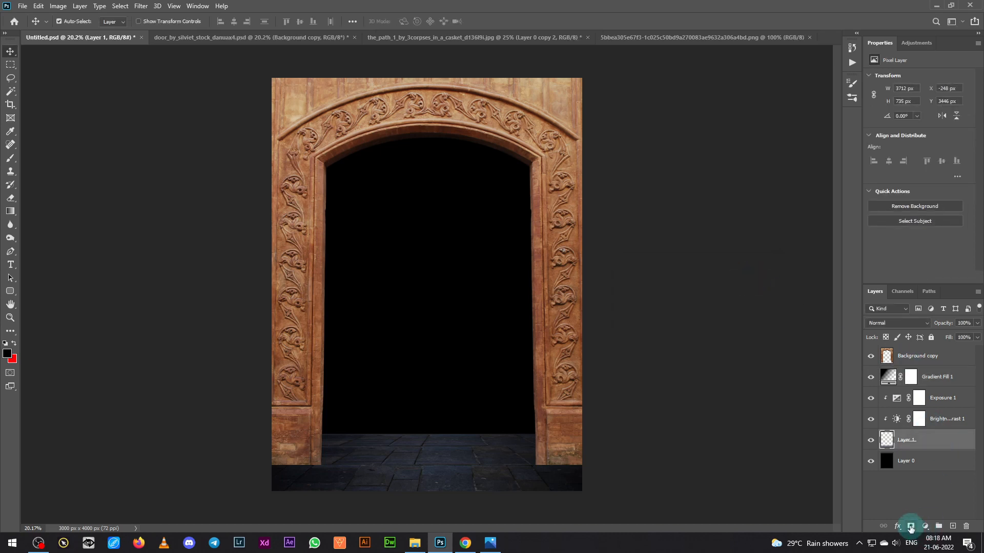
pyautogui.click(911, 527)
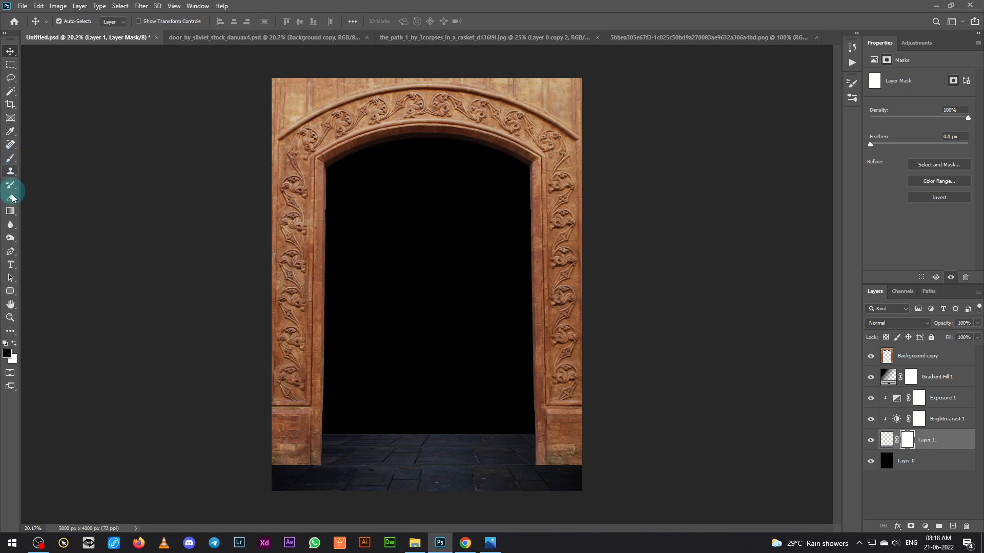
pyautogui.click(10, 211)
pyautogui.moveTo(435, 433); pyautogui.dragTo(434, 450)
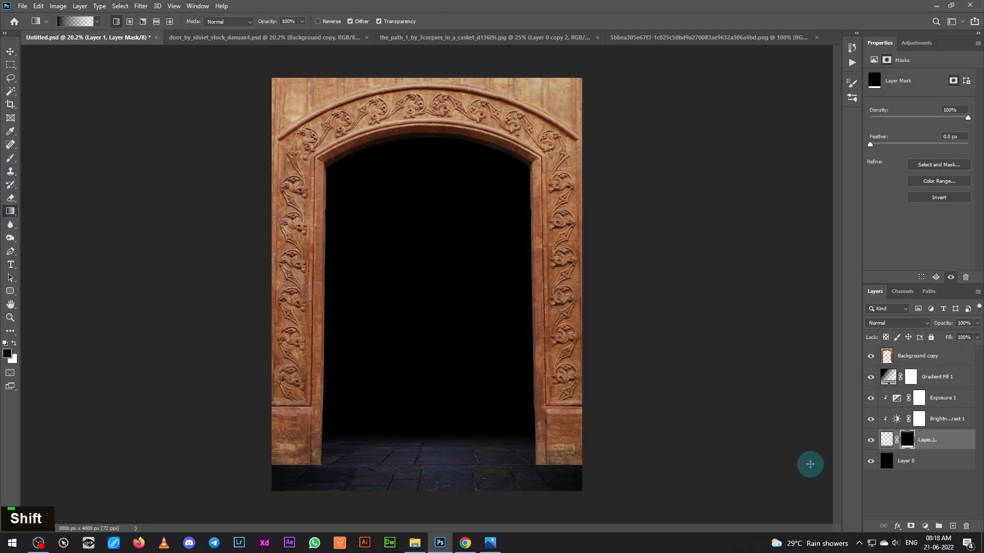
pyautogui.click(10, 51)
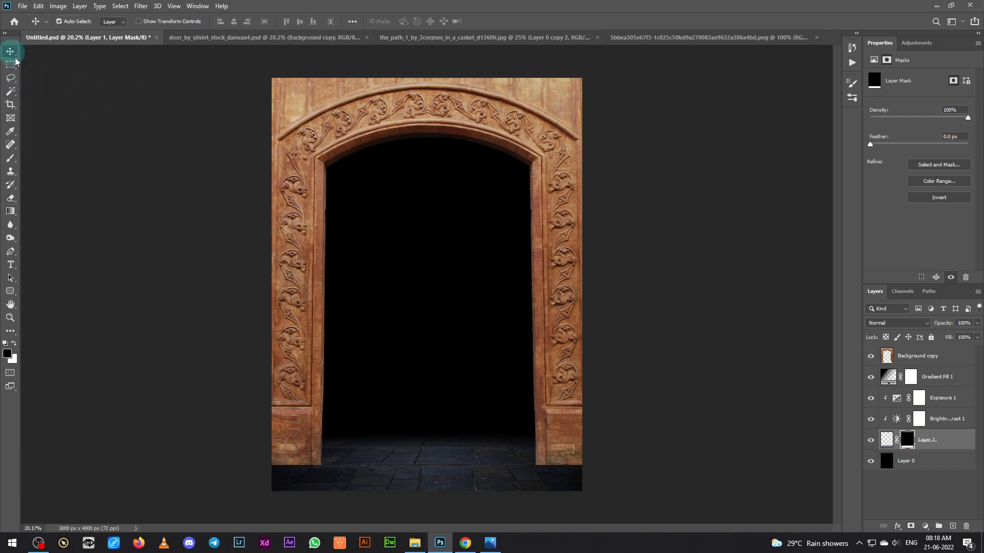
# Add a Hue/Saturation adjustment clipped to the door arch layer, with saturation -13 and lightness -32
pyautogui.click(934, 358)
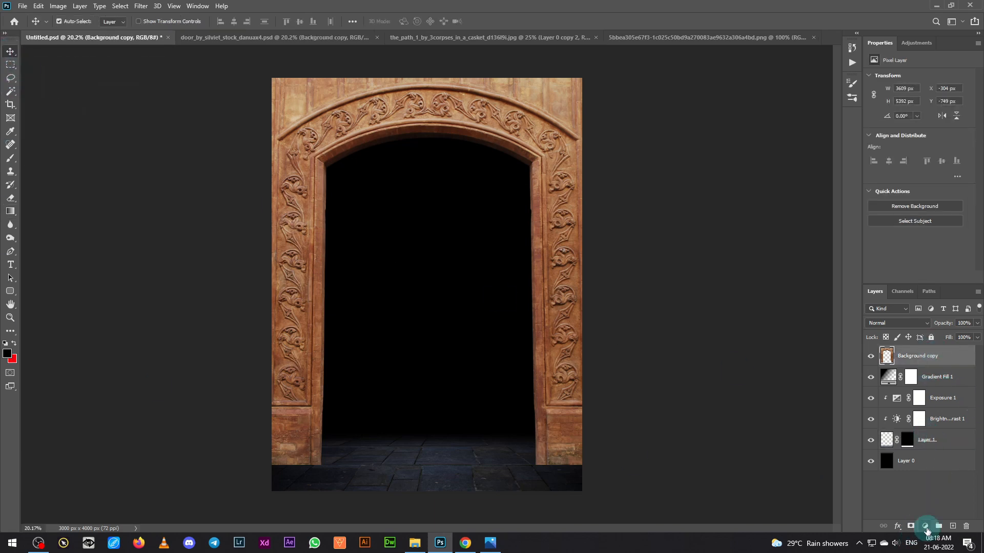
pyautogui.click(926, 526)
pyautogui.click(932, 432)
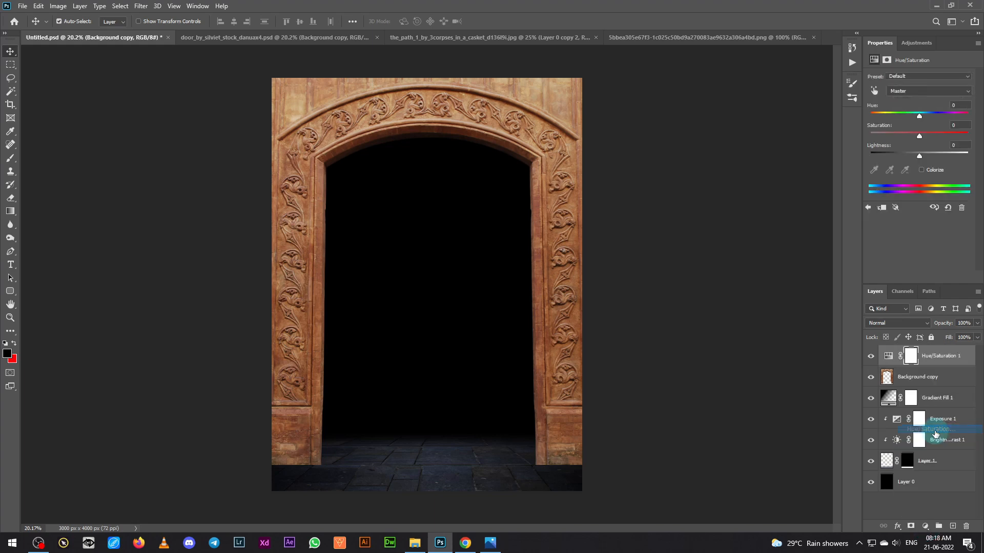
pyautogui.click(906, 278)
pyautogui.moveTo(912, 137); pyautogui.dragTo(903, 154)
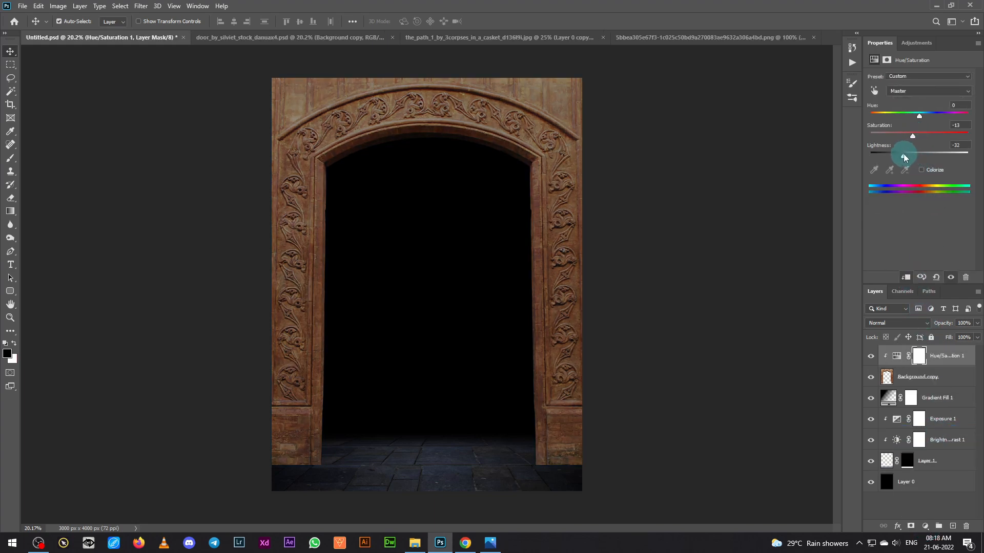
# Add a Brightness/Contrast adjustment clipped to the door arch, with brightness -60 and contrast 65
pyautogui.click(925, 527)
pyautogui.click(932, 380)
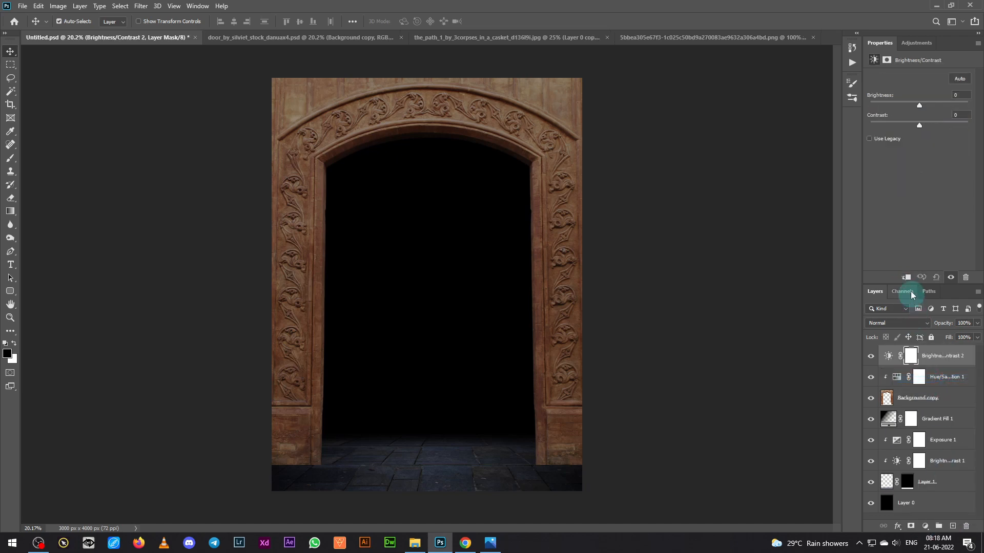
pyautogui.doubleClick(906, 277)
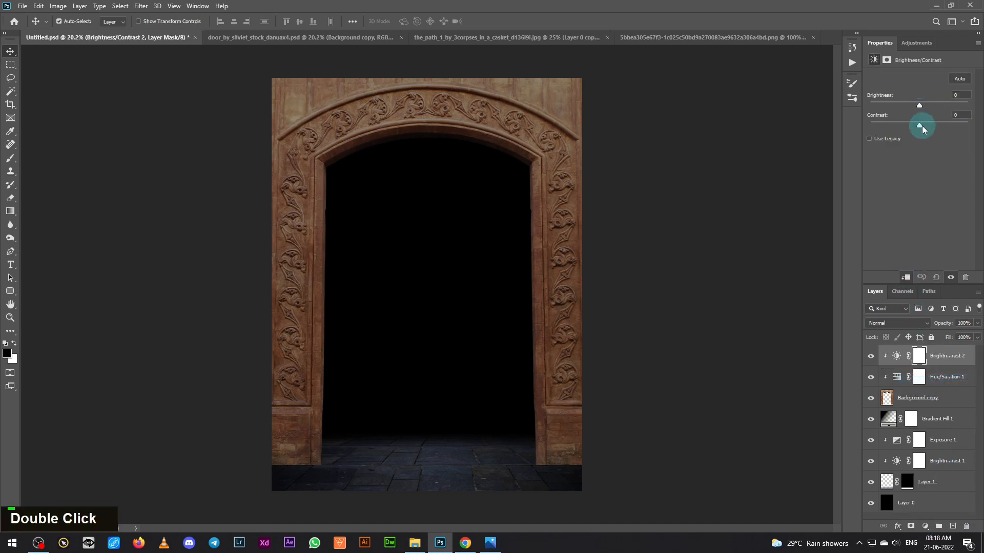
pyautogui.moveTo(921, 128); pyautogui.dragTo(896, 108)
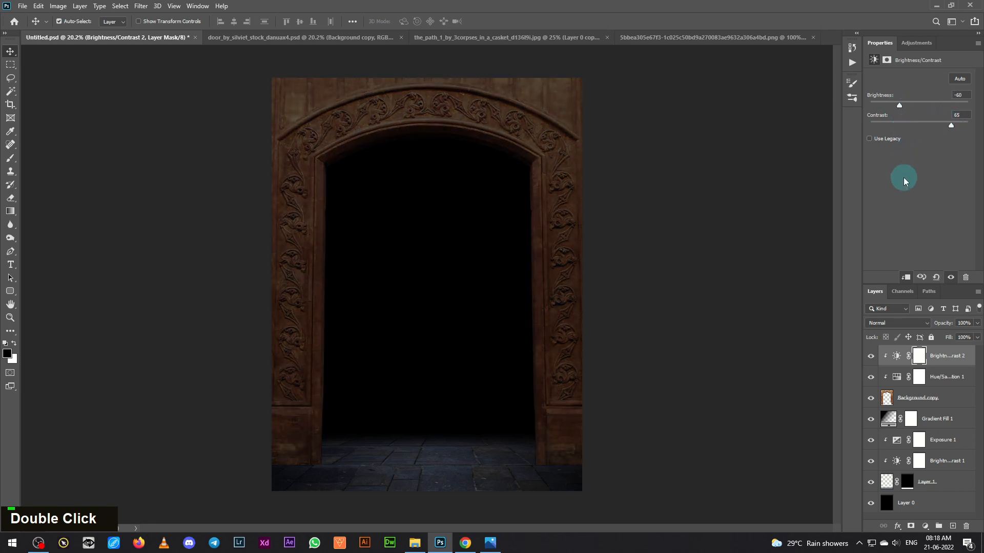
# Add a reversed radial black-to-transparent gradient fill above the arch's adjustments, with the scale at 144%
pyautogui.click(929, 528)
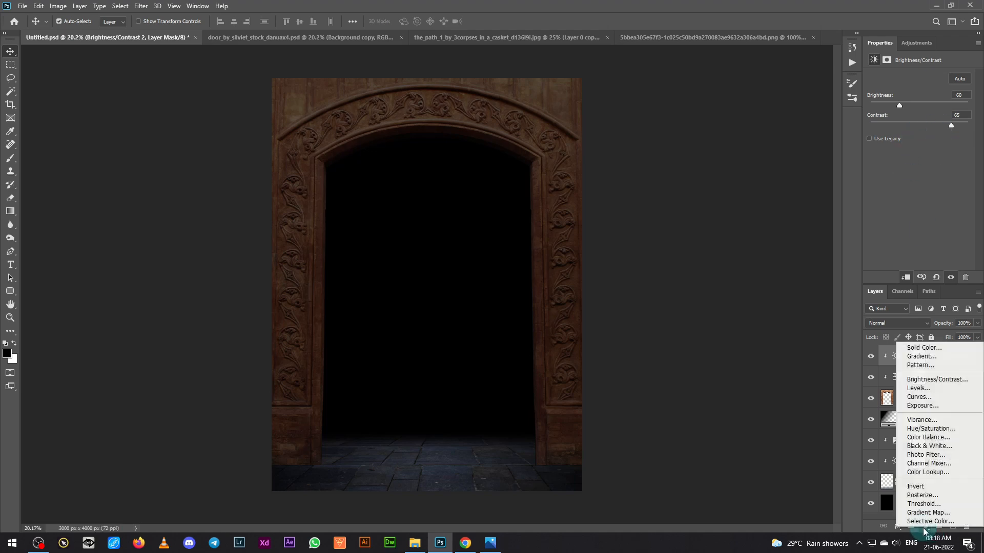
pyautogui.click(924, 361)
pyautogui.click(670, 297)
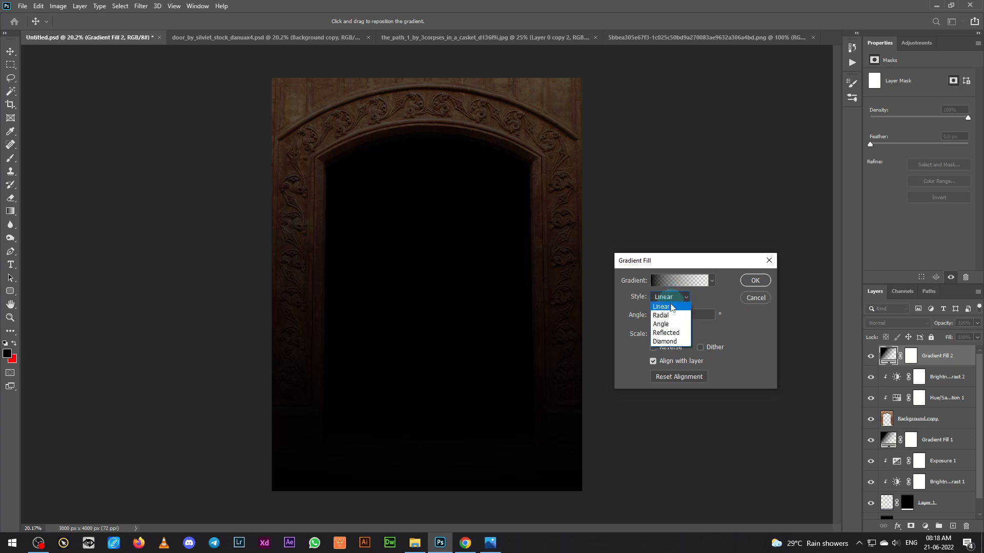
pyautogui.click(660, 315)
pyautogui.click(653, 348)
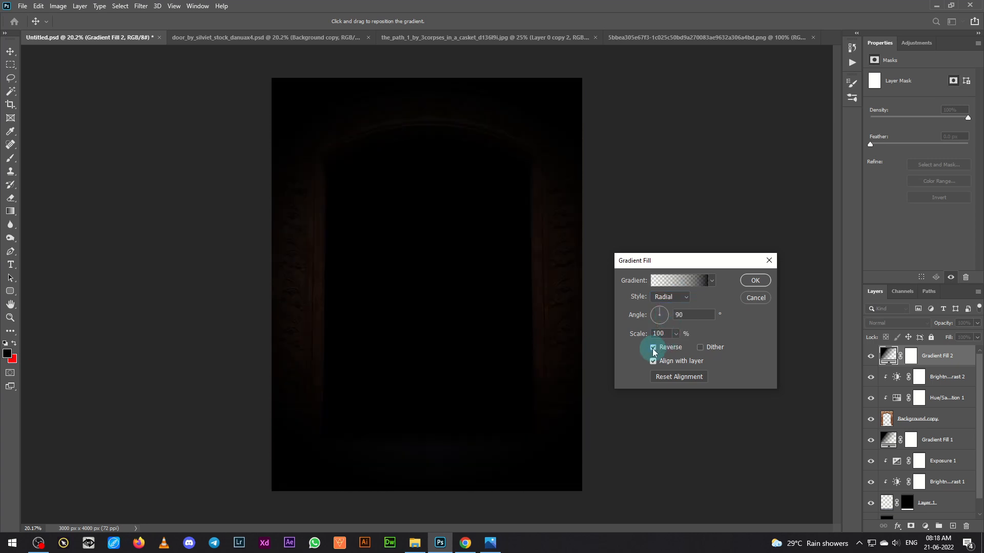
pyautogui.moveTo(677, 335); pyautogui.dragTo(681, 346)
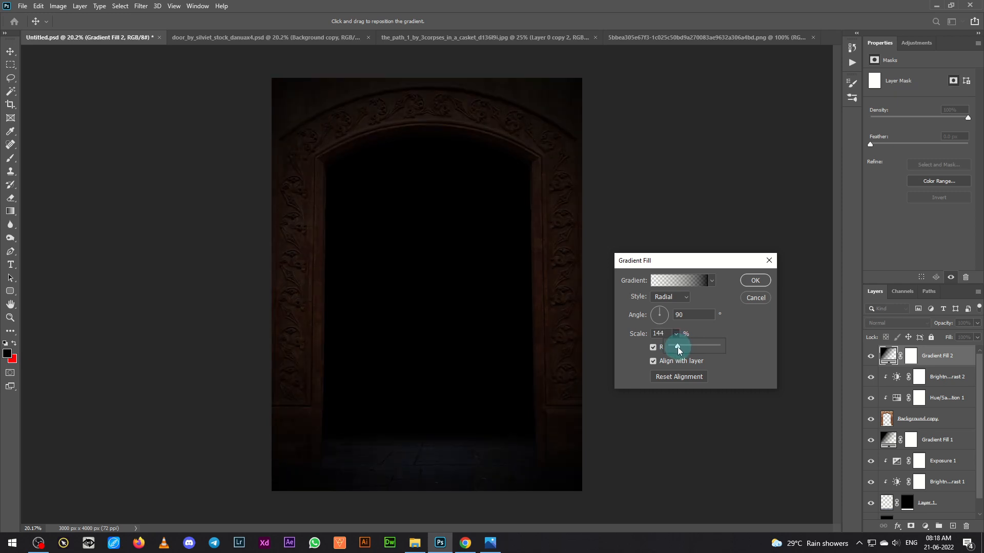
pyautogui.click(756, 280)
# Clip the two gradient fills to the arch and pavement layers respectively, and set the arch gradient's scale to 155%
pyautogui.keyDown('alt'); pyautogui.click(955, 365); pyautogui.keyUp('alt')
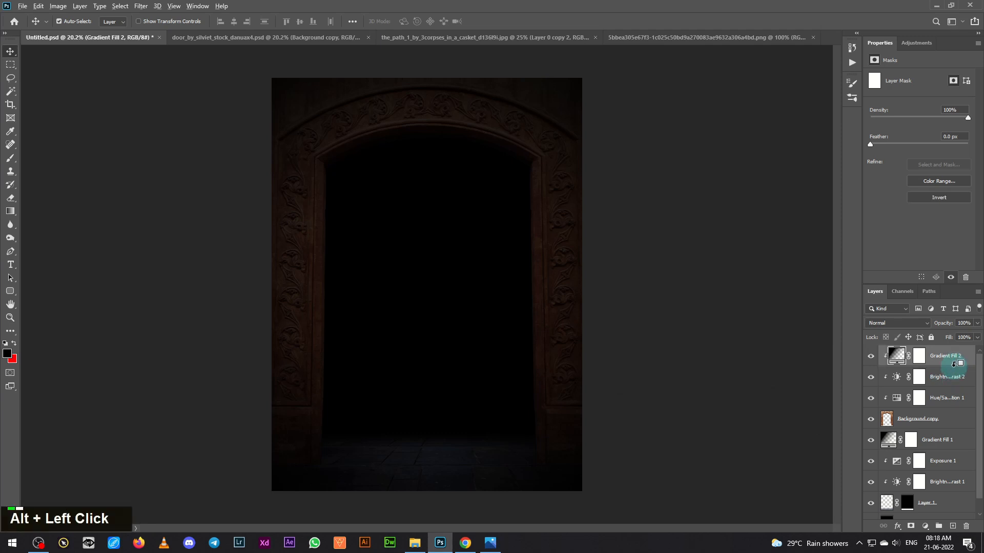
pyautogui.keyDown('alt'); pyautogui.click(950, 450); pyautogui.keyUp('alt')
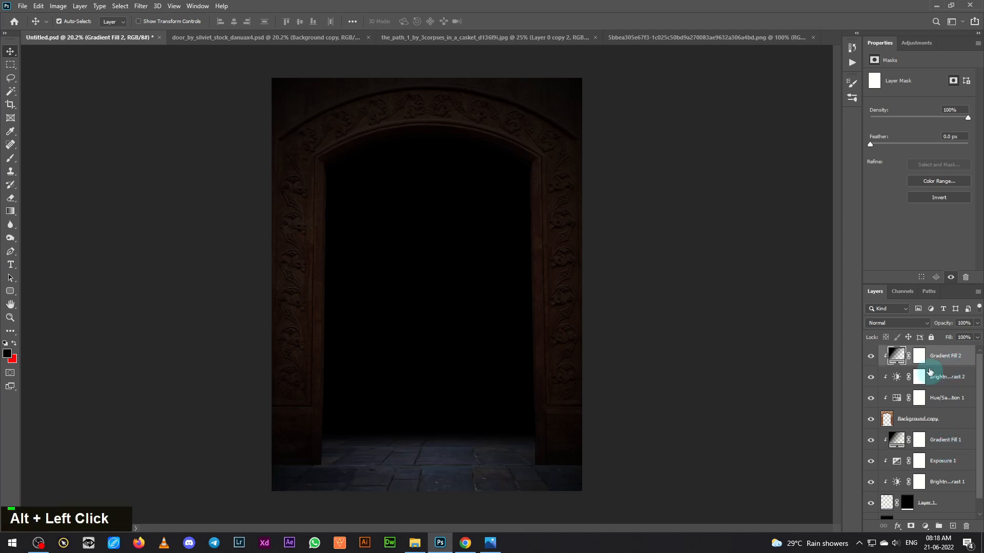
pyautogui.doubleClick(897, 357)
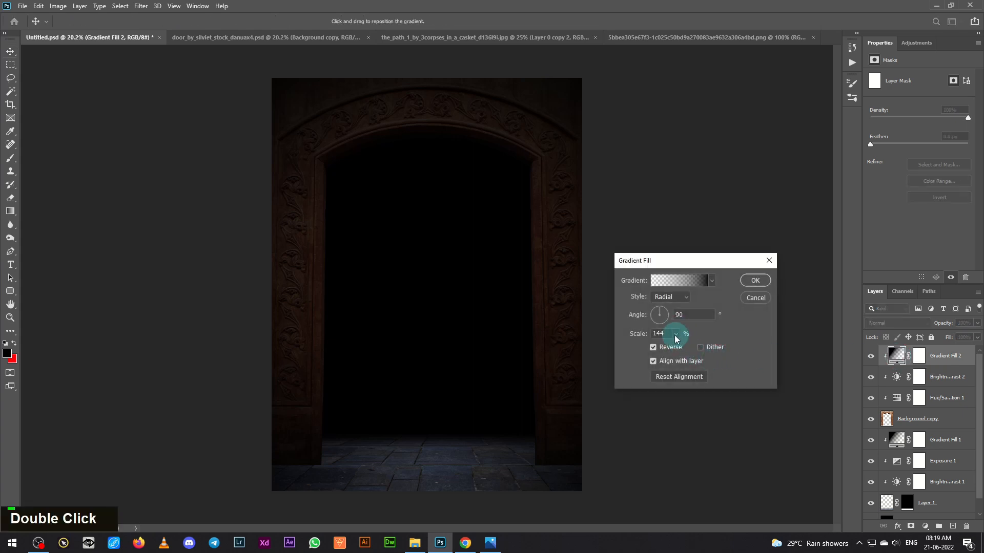
pyautogui.moveTo(675, 337); pyautogui.dragTo(675, 347)
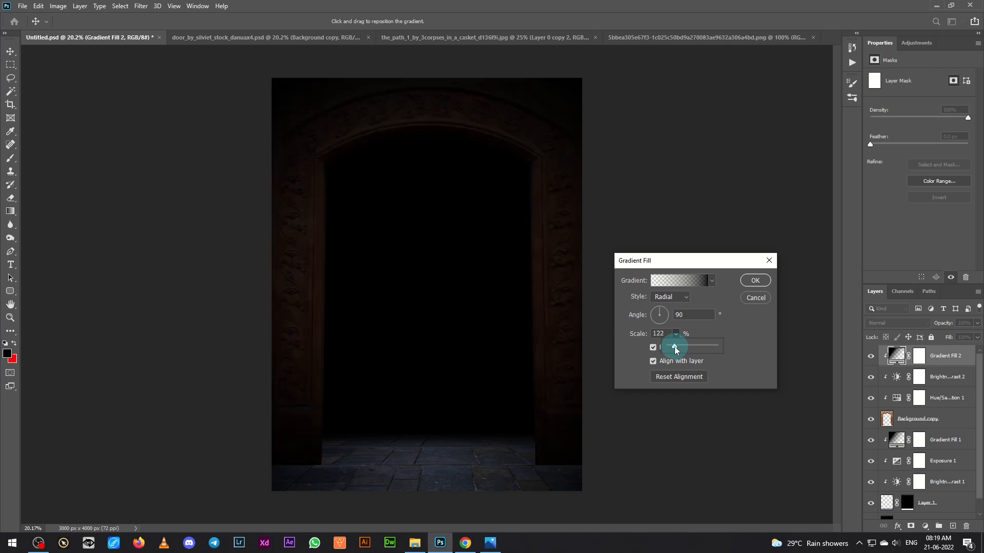
pyautogui.click(755, 280)
# Set the arch's Brightness/Contrast brightness to -23 and add a clipped Exposure adjustment above it, with exposure +0.94 and gamma correction 0.68
pyautogui.click(950, 381)
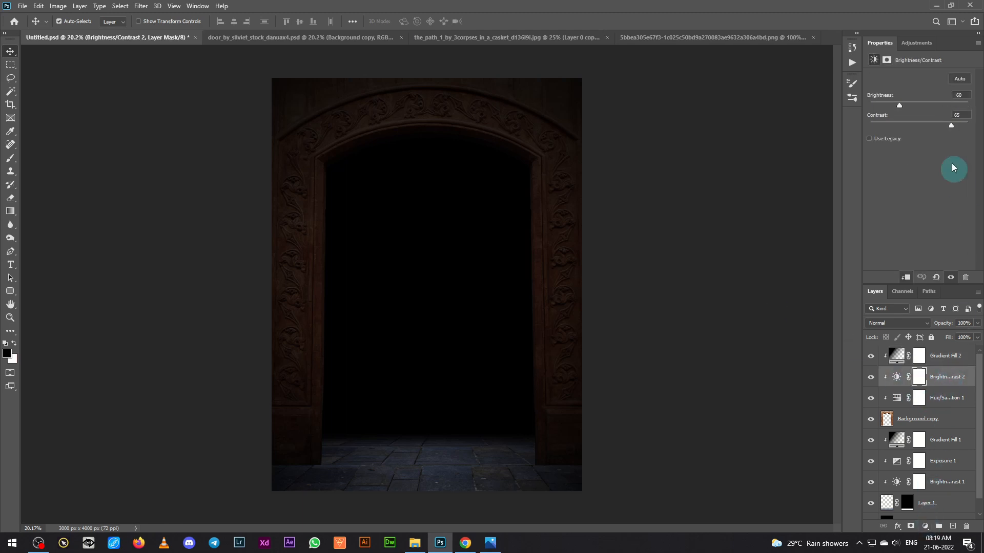
pyautogui.moveTo(900, 106); pyautogui.dragTo(913, 110)
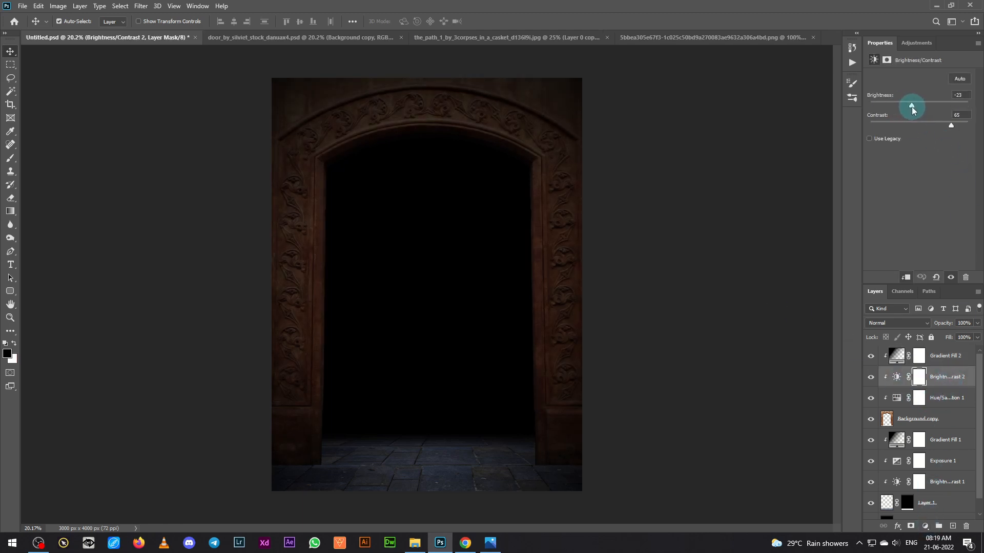
pyautogui.click(925, 527)
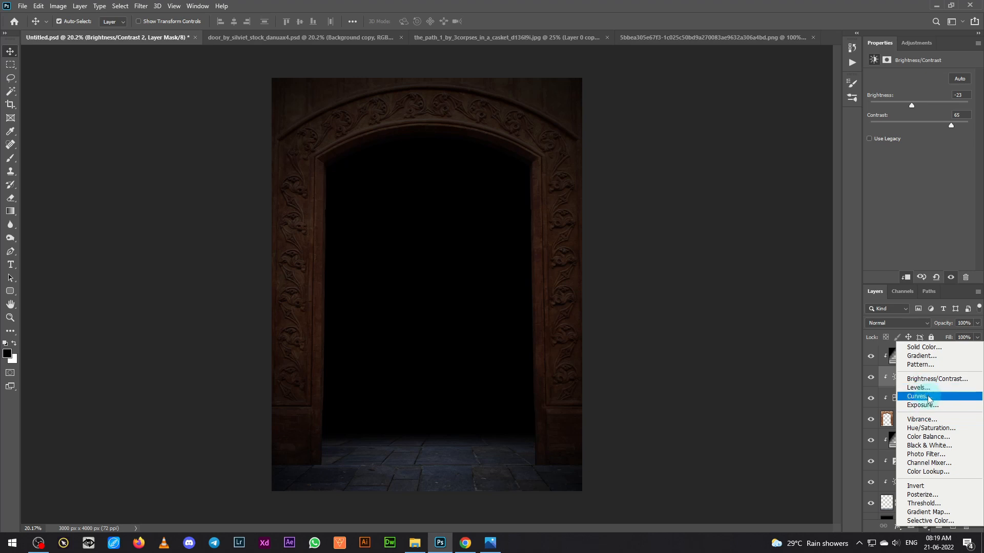
pyautogui.click(933, 400)
pyautogui.moveTo(933, 140); pyautogui.dragTo(932, 140)
pyautogui.moveTo(920, 102); pyautogui.dragTo(931, 101)
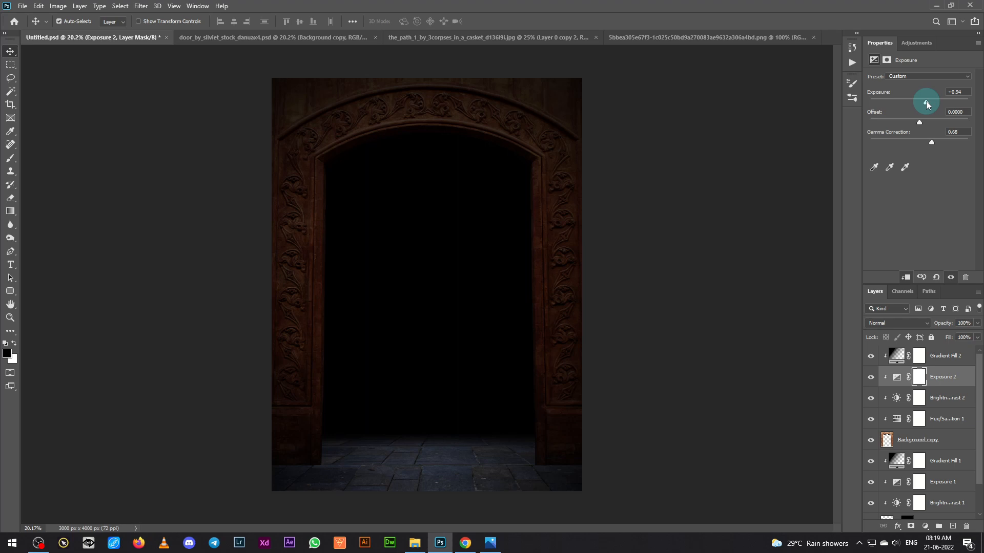
# Set the scale of the door arch's radial gradient fill to 144%
pyautogui.click(932, 355)
pyautogui.doubleClick(898, 356)
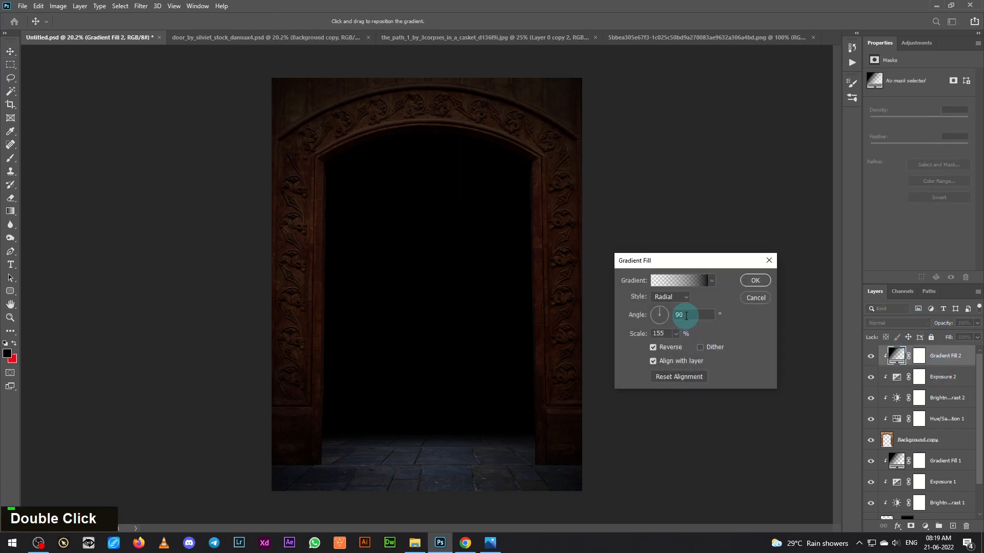
pyautogui.click(676, 336)
pyautogui.moveTo(672, 345); pyautogui.dragTo(675, 344)
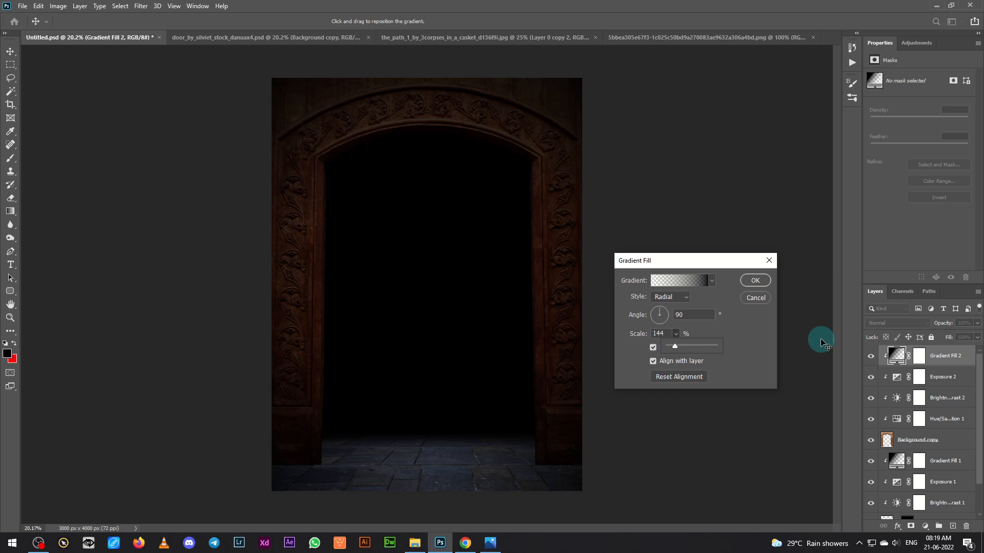
pyautogui.click(768, 281)
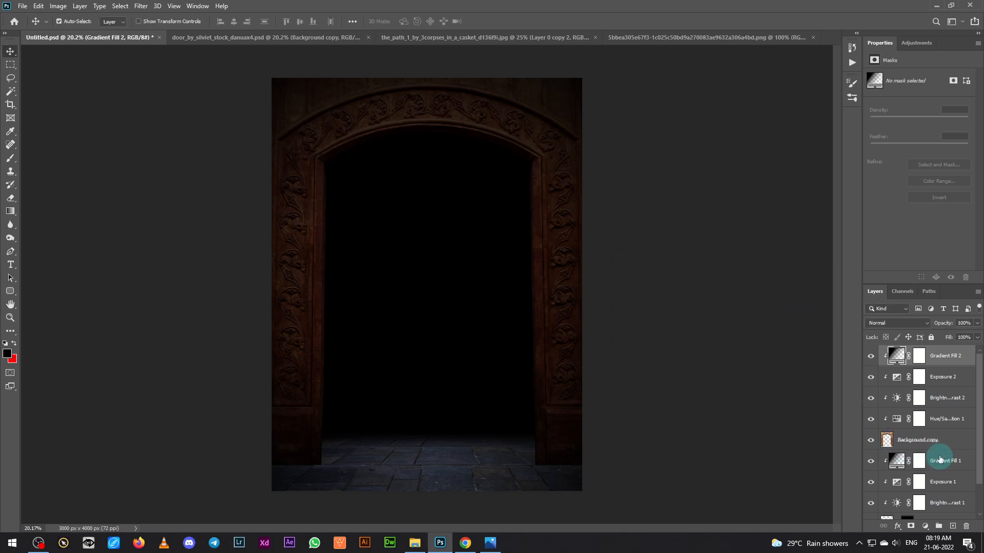
# Add a new layer above the pavement's gradient fill and set up a soft round brush with 36% flow
pyautogui.click(938, 461)
pyautogui.click(953, 527)
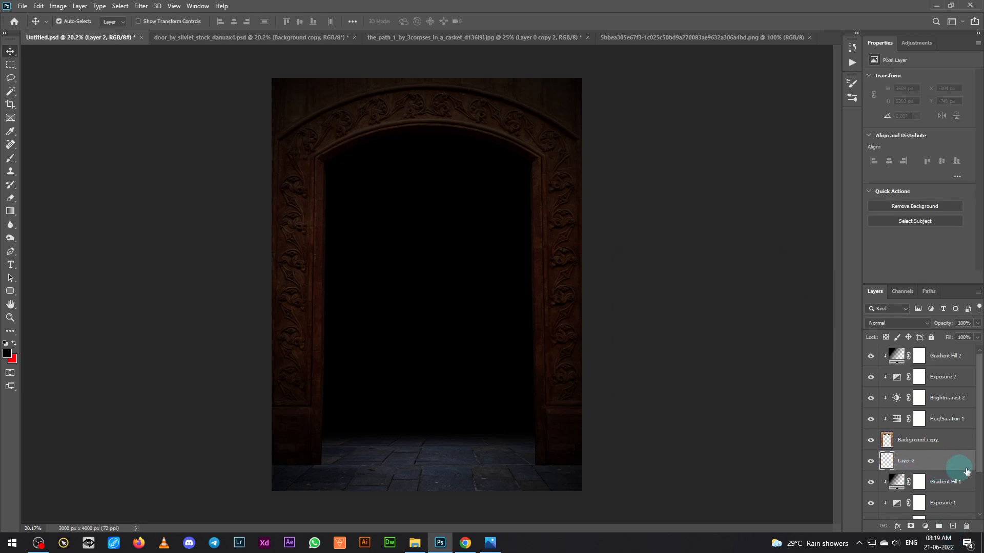
pyautogui.click(11, 159)
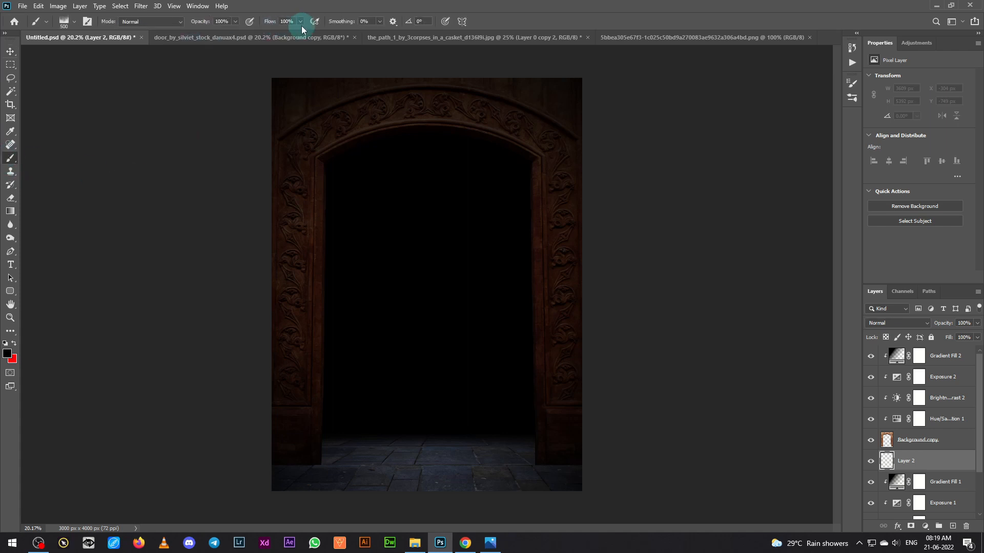
pyautogui.click(68, 25)
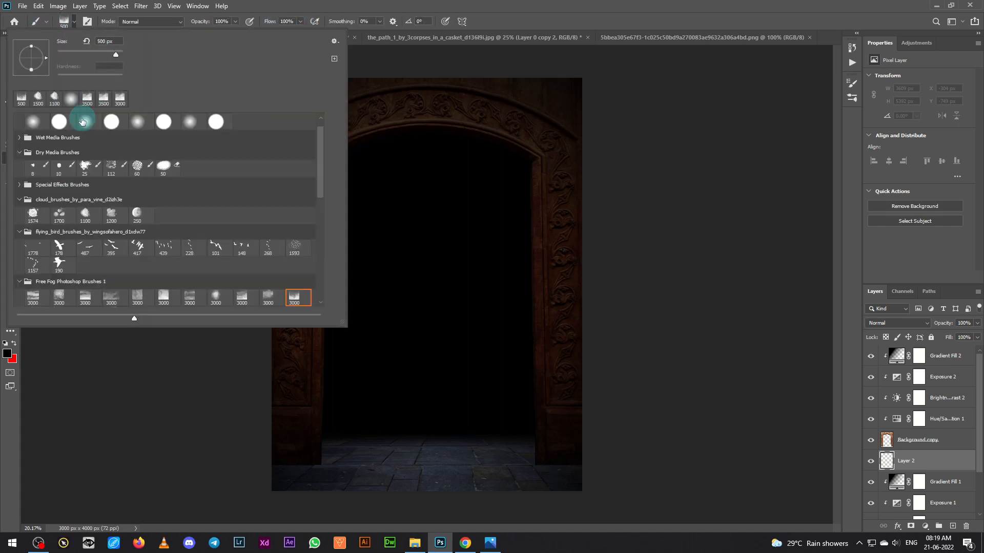
pyautogui.click(27, 121)
pyautogui.click(404, 4)
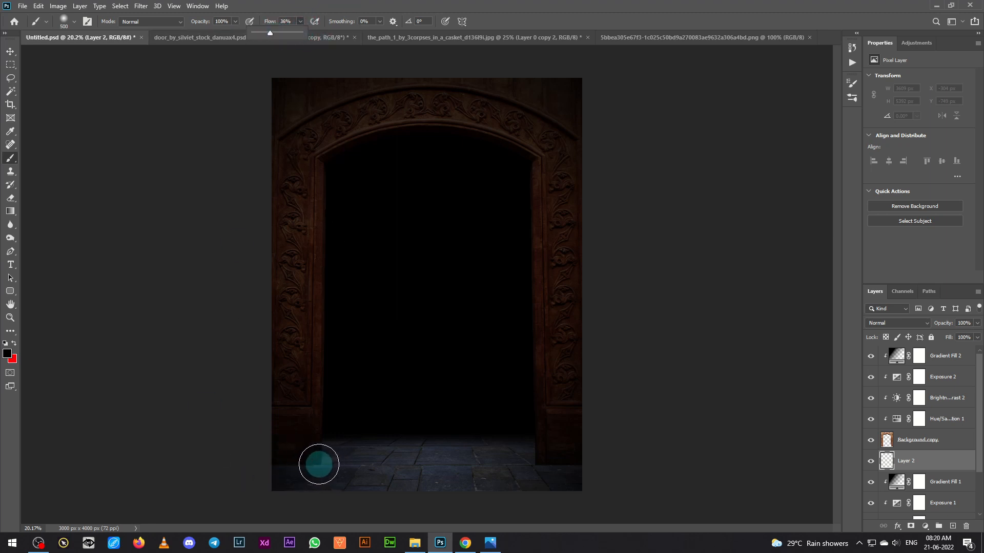
# Paint soft black shadows over both lower corners of the stone floor, using a brush of up to 600 px
pyautogui.press('[')
pyautogui.press('[')
pyautogui.press(']')
pyautogui.moveTo(266, 470)
pyautogui.mouseDown()
pyautogui.moveTo(312, 465)
pyautogui.moveTo(215, 491)
pyautogui.moveTo(319, 457)
pyautogui.moveTo(231, 510)
pyautogui.mouseUp()
pyautogui.press(']')
pyautogui.press(']')
pyautogui.press(']')
pyautogui.moveTo(305, 475); pyautogui.dragTo(266, 492)
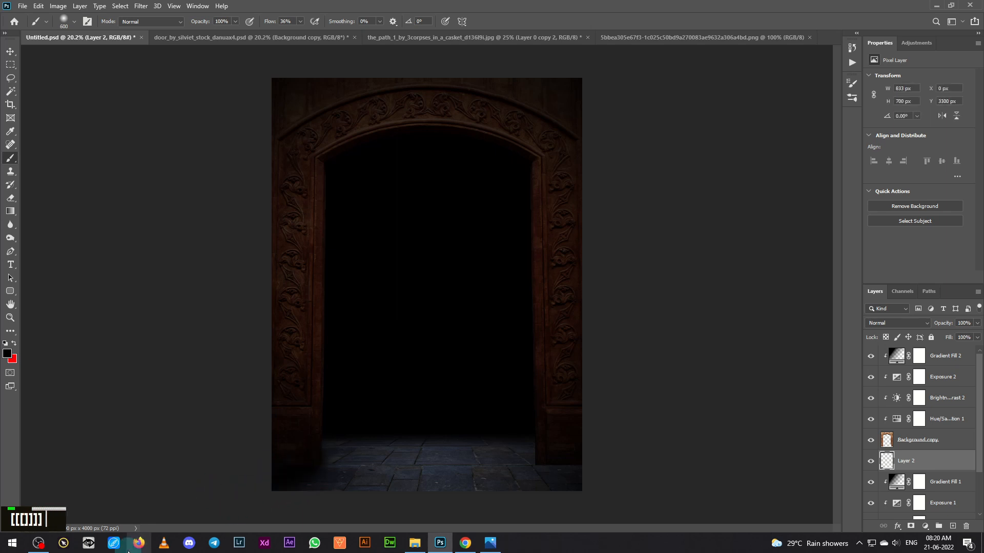
pyautogui.moveTo(571, 472)
pyautogui.mouseDown()
pyautogui.moveTo(550, 472)
pyautogui.moveTo(559, 457)
pyautogui.mouseUp()
# Darken the floor's edges and the base of the doorway with an 800 px brush, and set the shadow layer's opacity to 85%
pyautogui.press('[')
pyautogui.press(']')
pyautogui.press(']')
pyautogui.press(']')
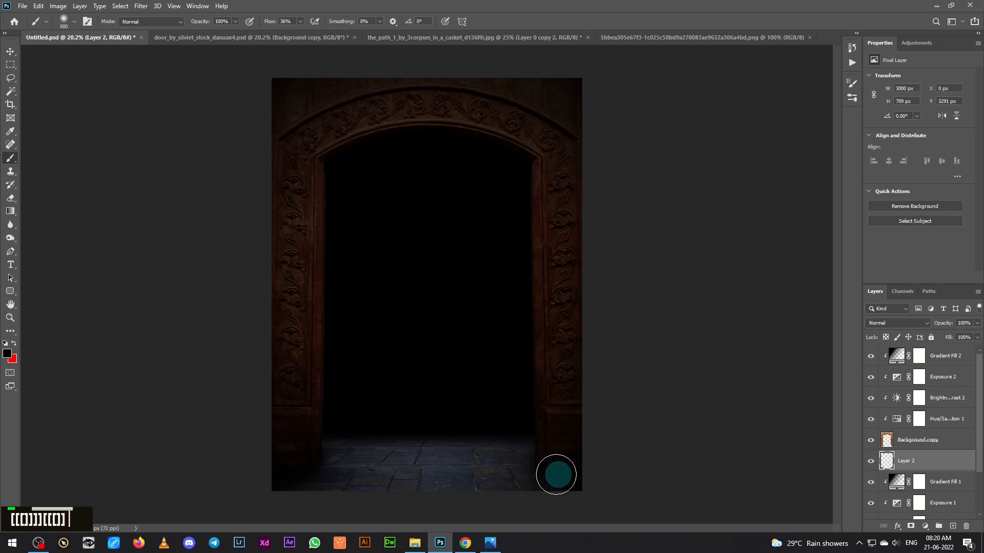
pyautogui.press(']')
pyautogui.press(']')
pyautogui.moveTo(535, 434)
pyautogui.mouseDown()
pyautogui.moveTo(685, 460)
pyautogui.moveTo(567, 453)
pyautogui.moveTo(525, 427)
pyautogui.moveTo(668, 425)
pyautogui.moveTo(529, 421)
pyautogui.moveTo(563, 418)
pyautogui.mouseUp()
pyautogui.moveTo(396, 415)
pyautogui.mouseDown()
pyautogui.moveTo(366, 411)
pyautogui.moveTo(298, 441)
pyautogui.moveTo(380, 379)
pyautogui.moveTo(335, 425)
pyautogui.moveTo(576, 391)
pyautogui.mouseUp()
pyautogui.moveTo(309, 498)
pyautogui.mouseDown()
pyautogui.moveTo(523, 509)
pyautogui.moveTo(356, 418)
pyautogui.moveTo(474, 418)
pyautogui.mouseUp()
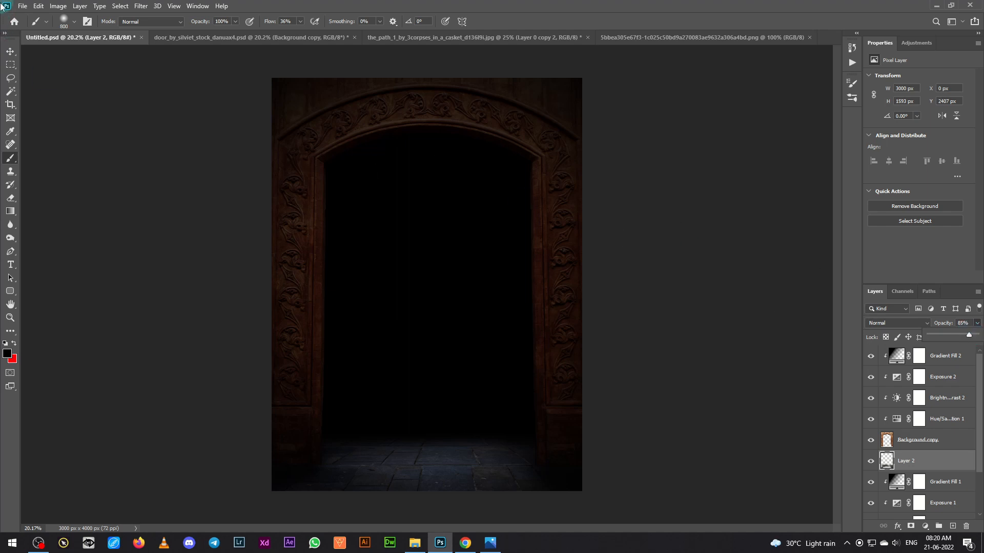
pyautogui.click(10, 52)
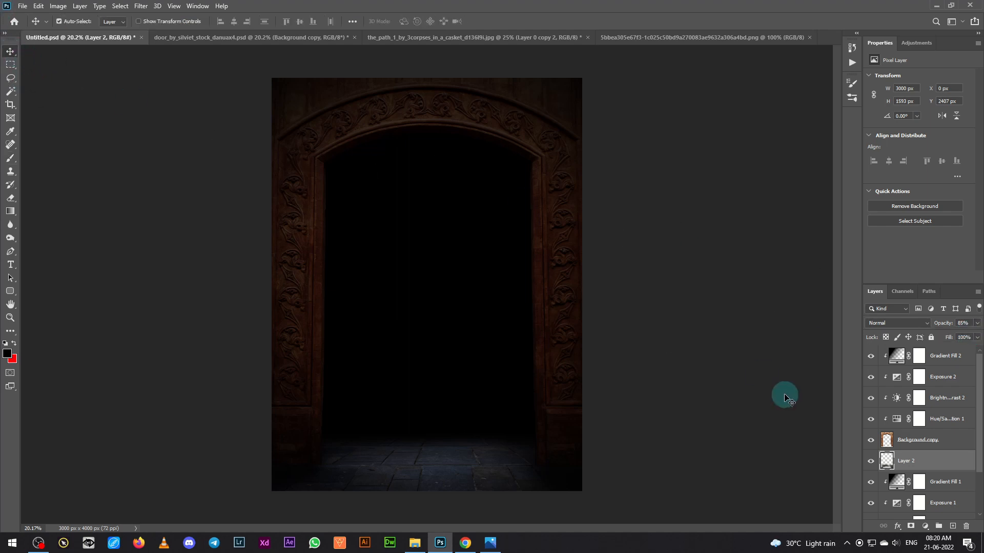
# Add a new layer directly above the floor shadow layer and set the foreground colour to #b98b79
pyautogui.scroll(2, 971, 399)
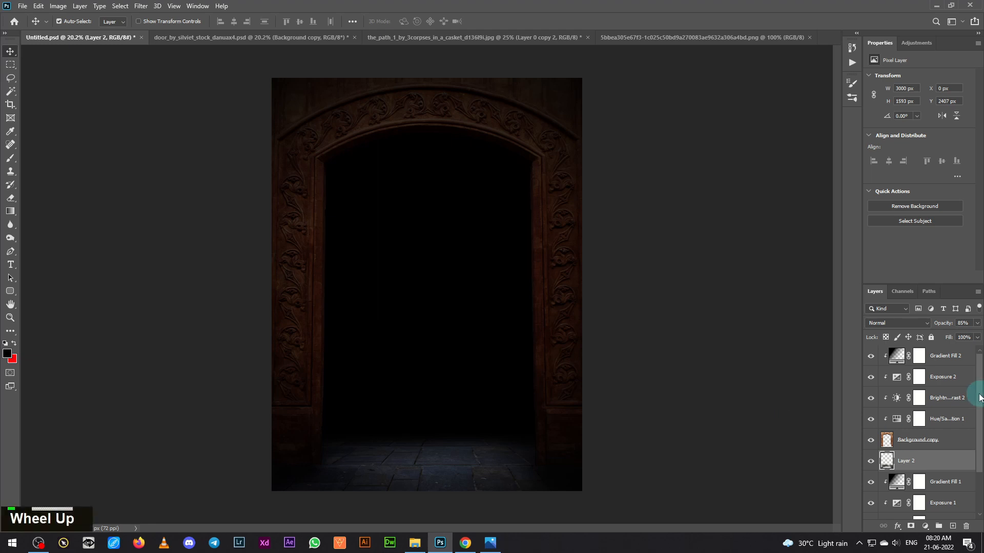
pyautogui.click(939, 362)
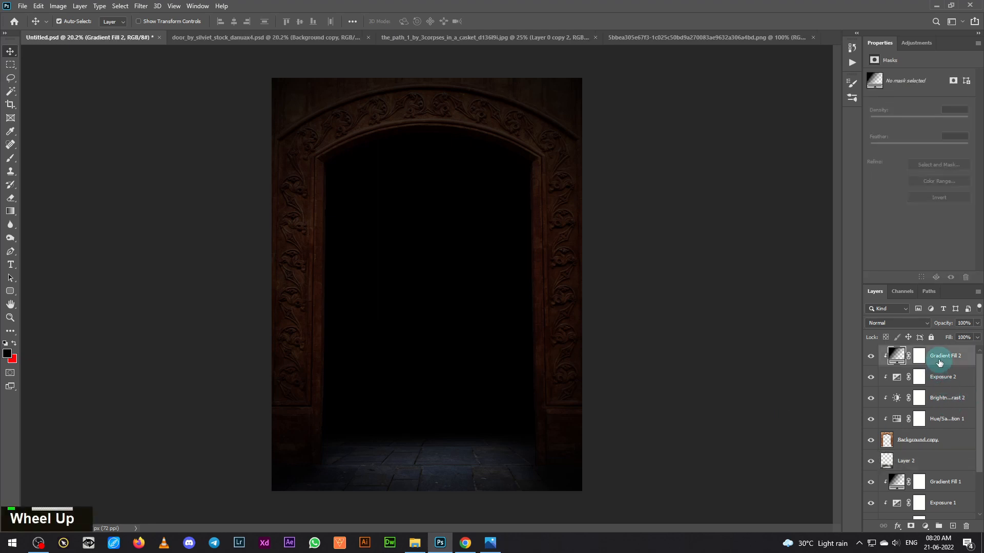
pyautogui.click(938, 461)
pyautogui.click(953, 527)
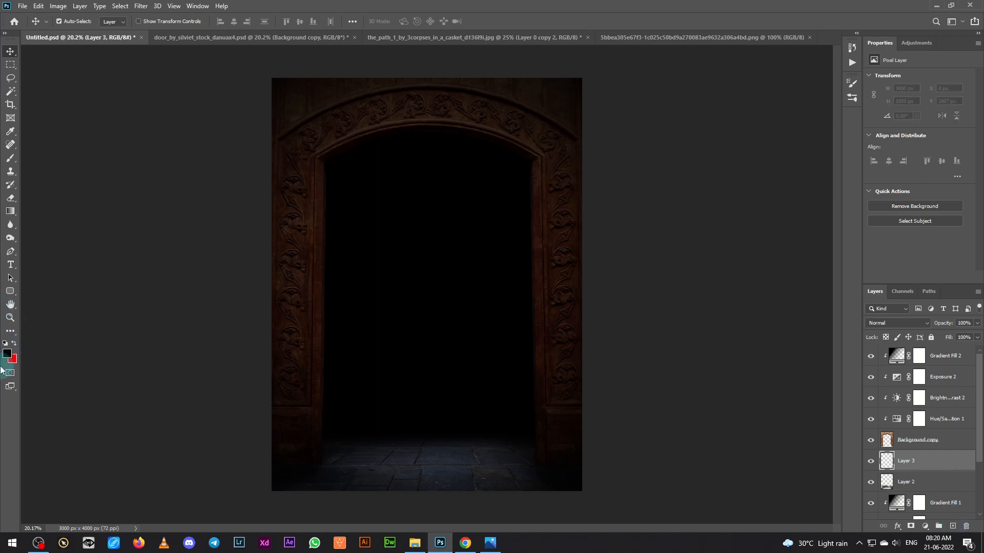
pyautogui.click(6, 354)
pyautogui.moveTo(615, 374); pyautogui.dragTo(621, 342)
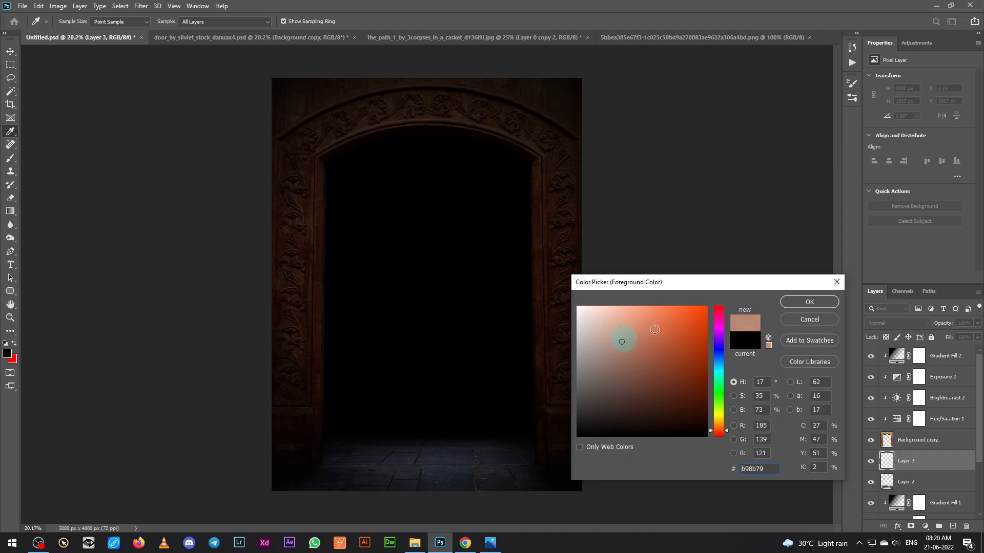
pyautogui.click(808, 302)
pyautogui.press('v')
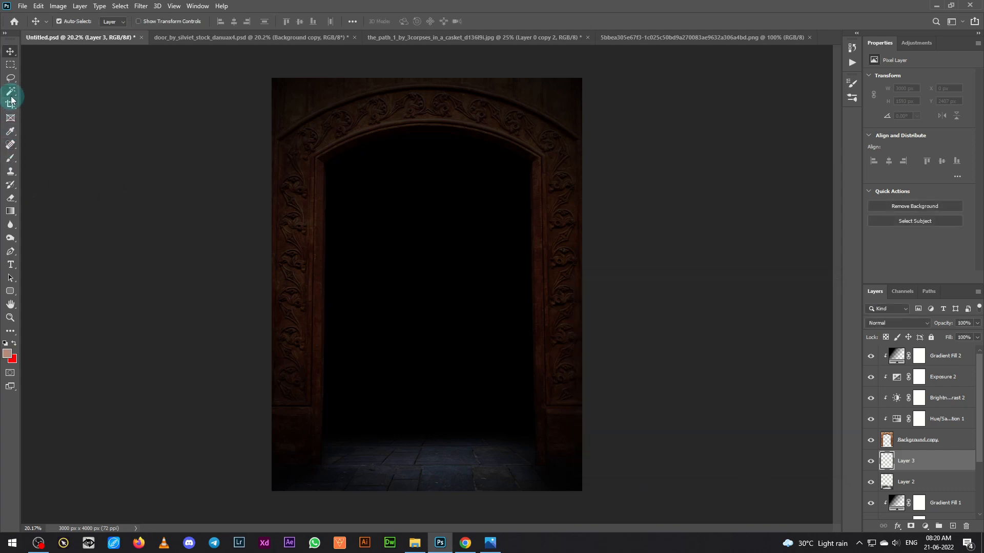
# Paint brown fog inside the doorway with a 3000 px brush from the Free Fog Photoshop Brushes 1 set
pyautogui.click(10, 158)
pyautogui.click(64, 23)
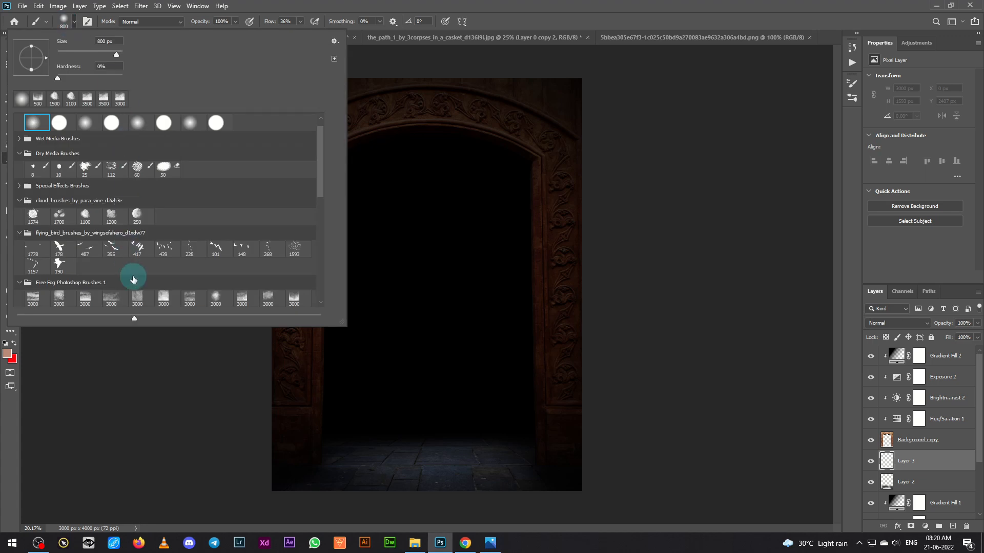
pyautogui.scroll(-1, 139, 279)
pyautogui.doubleClick(215, 290)
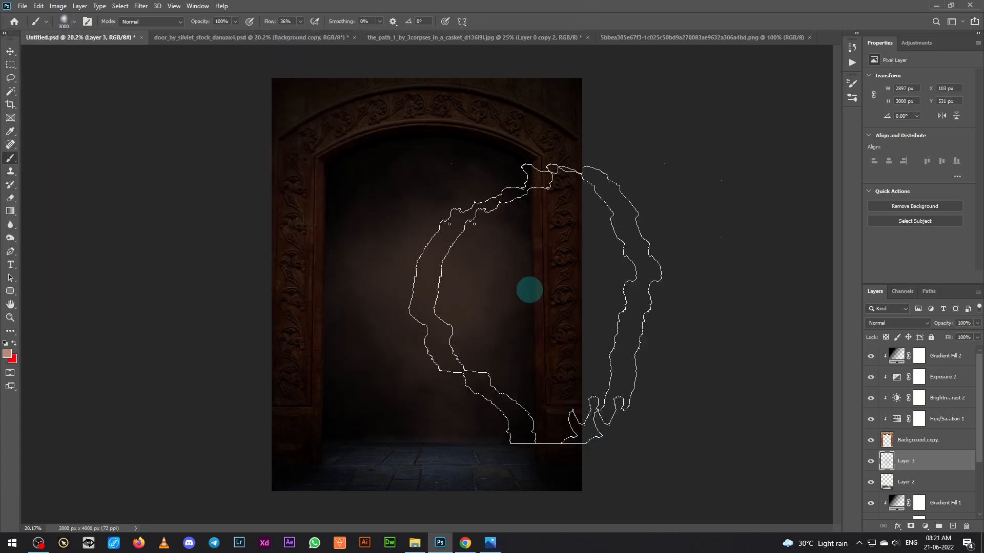
pyautogui.click(10, 52)
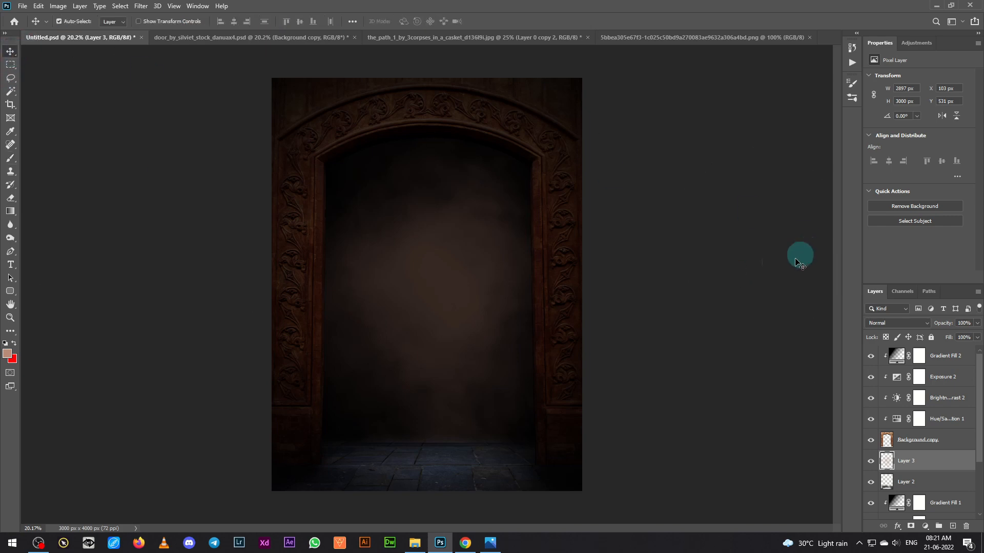
# Enlarge the fog layer to about 3637 × 3767 px around the doorway and set its opacity to 87%
pyautogui.hotkey('ctrl', 't')
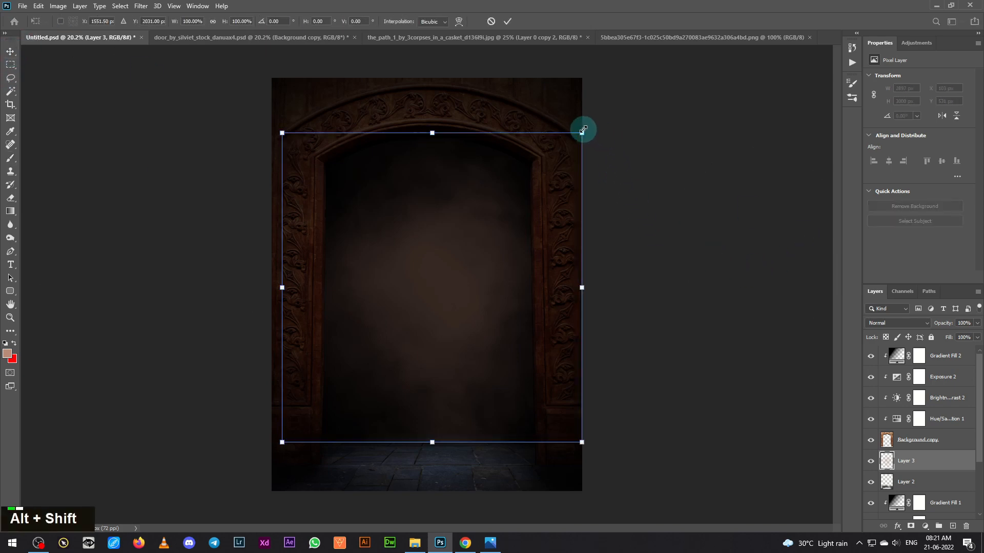
pyautogui.moveTo(582, 128); pyautogui.dragTo(593, 125)
pyautogui.moveTo(493, 249); pyautogui.dragTo(485, 243)
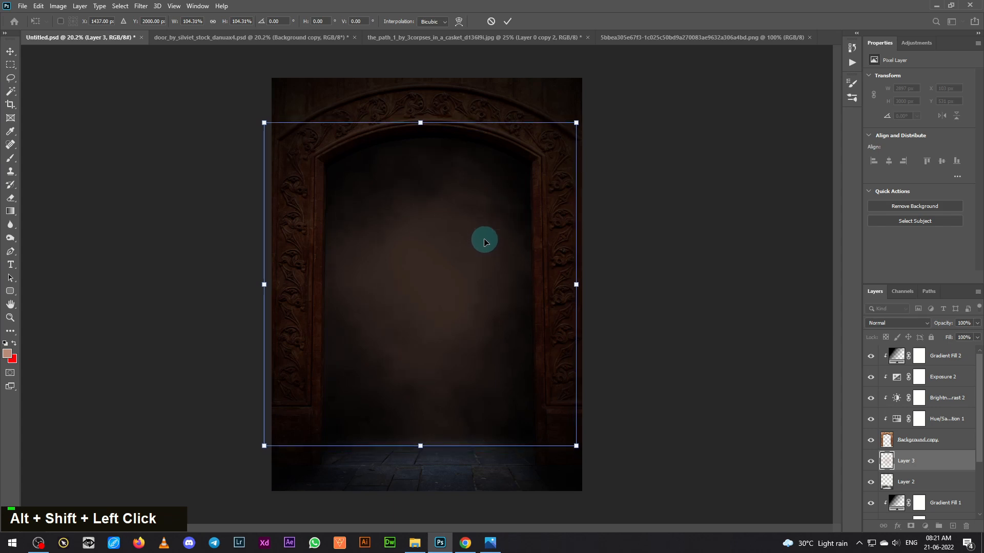
pyautogui.press('Return')
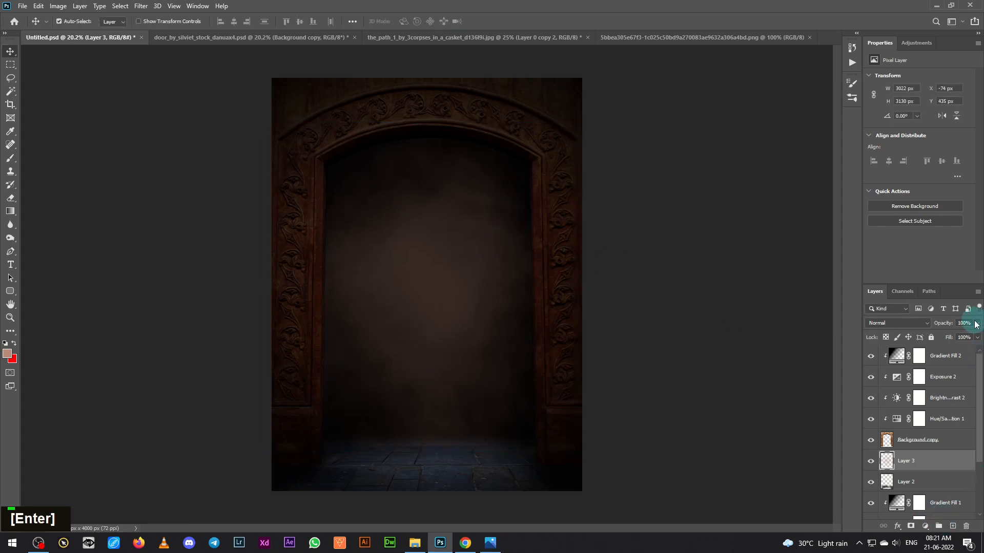
pyautogui.moveTo(976, 336); pyautogui.dragTo(970, 337)
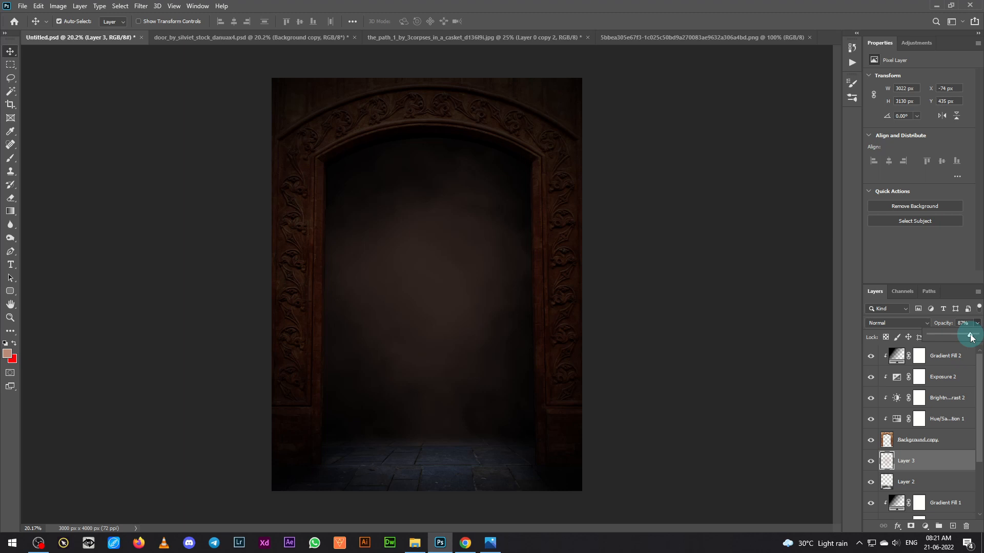
pyautogui.hotkey('ctrl', 't')
pyautogui.moveTo(583, 116); pyautogui.dragTo(617, 97)
pyautogui.press('Return')
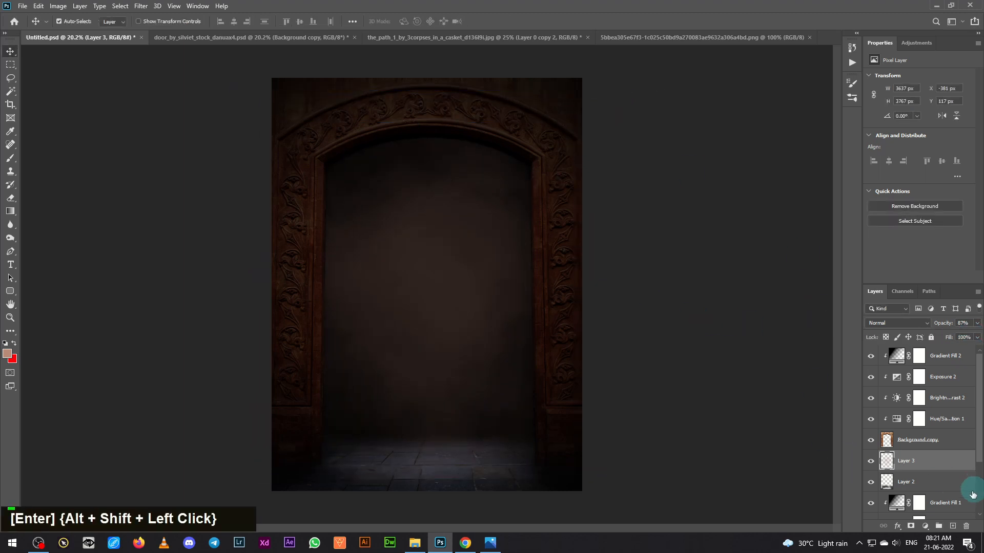
# Add a layer mask to the brown fog layer and mask out the fog over the stone floor with a 1000 px soft round black brush
pyautogui.click(911, 527)
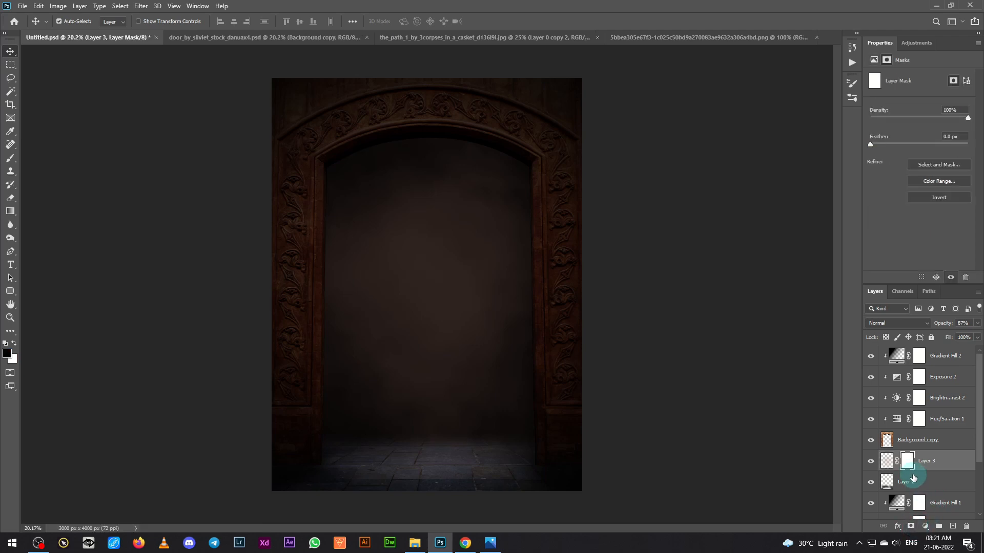
pyautogui.click(11, 158)
pyautogui.click(64, 21)
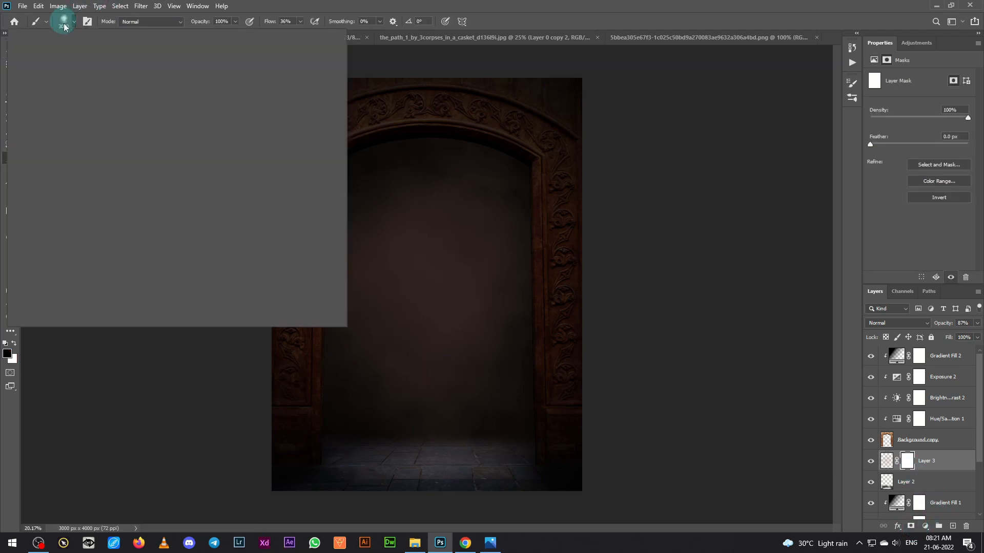
pyautogui.doubleClick(36, 105)
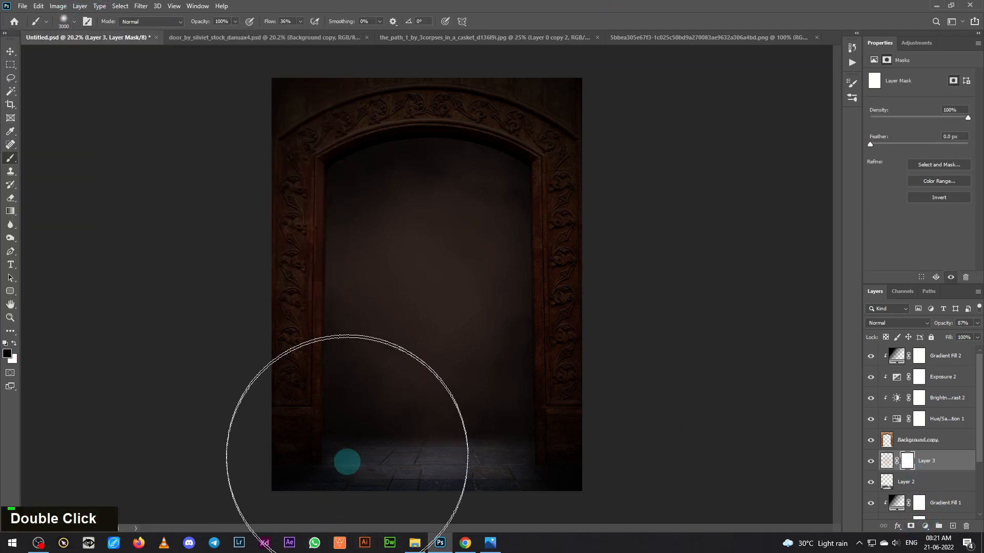
pyautogui.press('[')
pyautogui.press('[')
pyautogui.press('[')
pyautogui.press('[')
pyautogui.press('[')
pyautogui.press('[')
pyautogui.press('[')
pyautogui.press('[')
pyautogui.press('[')
pyautogui.press('[')
pyautogui.press('[')
pyautogui.press('[')
pyautogui.press('[')
pyautogui.press('[')
pyautogui.press('[')
pyautogui.press('[')
pyautogui.press('[')
pyautogui.press('[')
pyautogui.press('[')
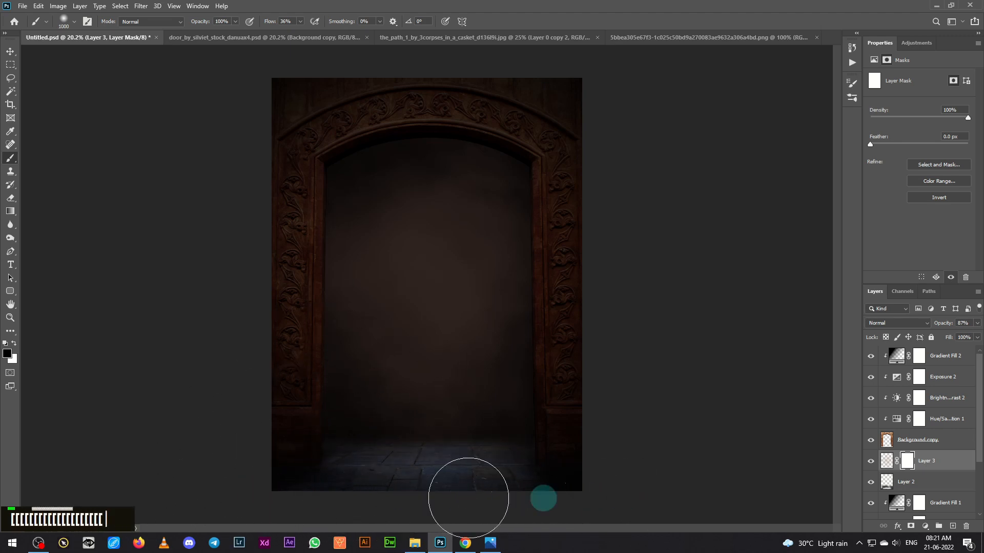
pyautogui.click(10, 51)
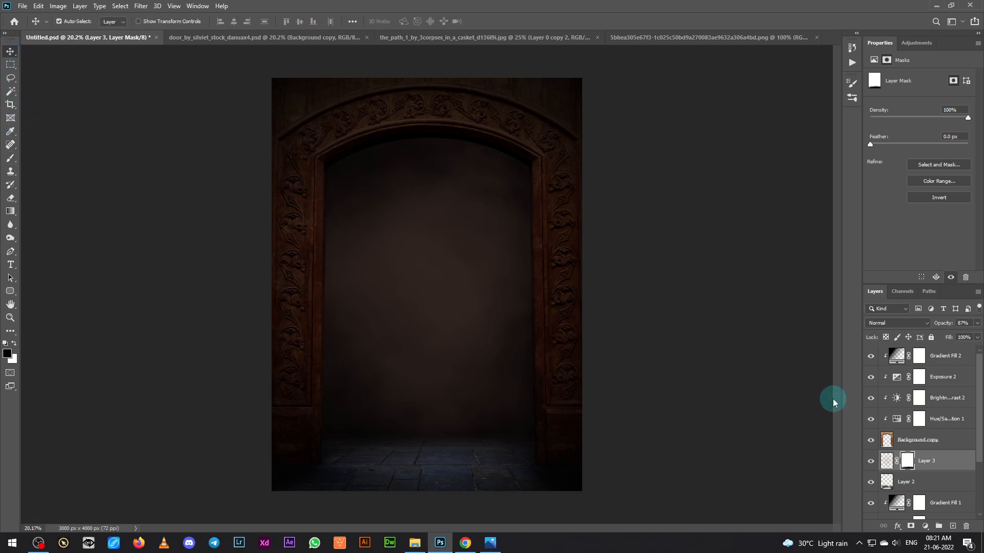
# Add a new layer, place it beneath the masked fog layer, and set the foreground colour to near-white #fffcfb
pyautogui.click(953, 527)
pyautogui.moveTo(948, 467); pyautogui.dragTo(950, 491)
pyautogui.click(8, 354)
pyautogui.click(575, 307)
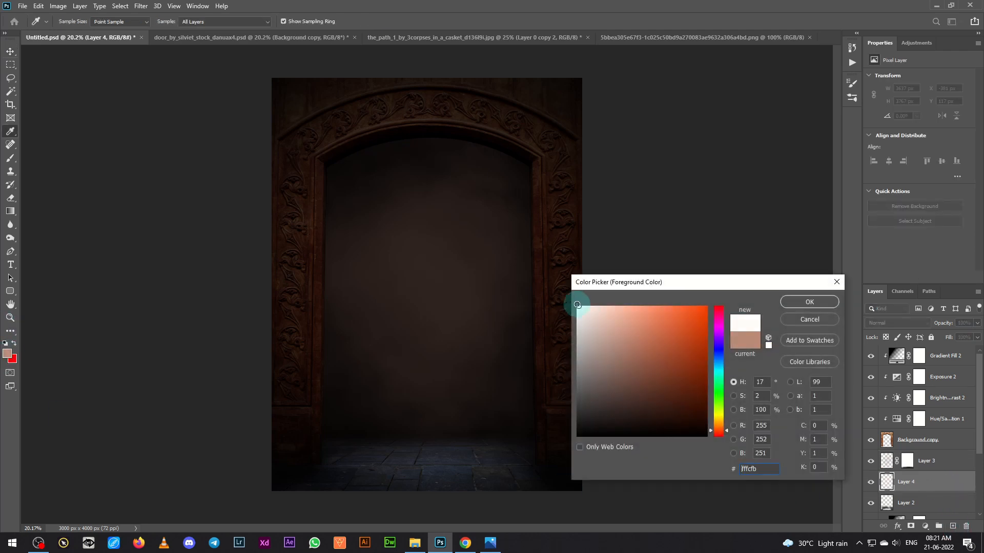
pyautogui.click(802, 299)
# Paint near-white fog in the centre of the doorway with the fog brush enlarged to 3400 px
pyautogui.click(9, 160)
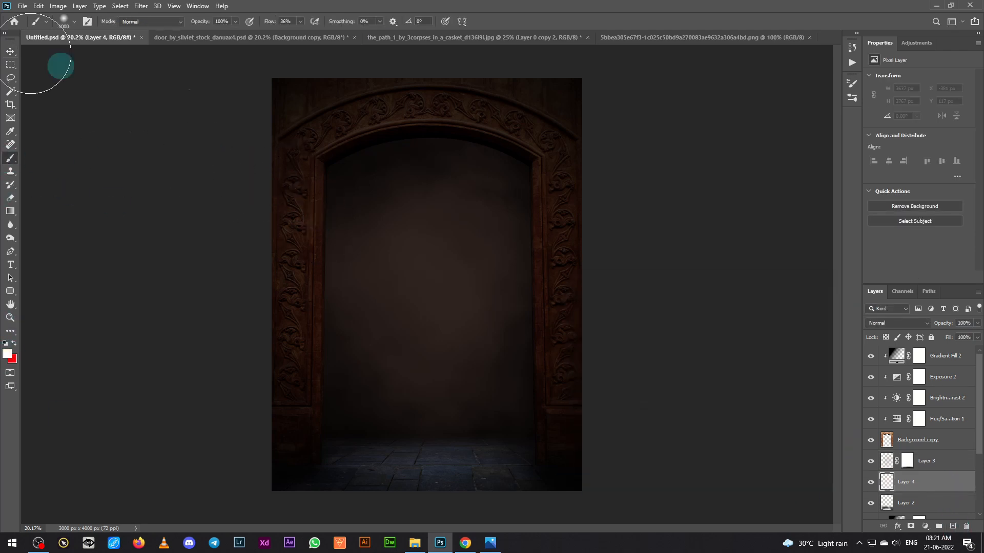
pyautogui.click(69, 26)
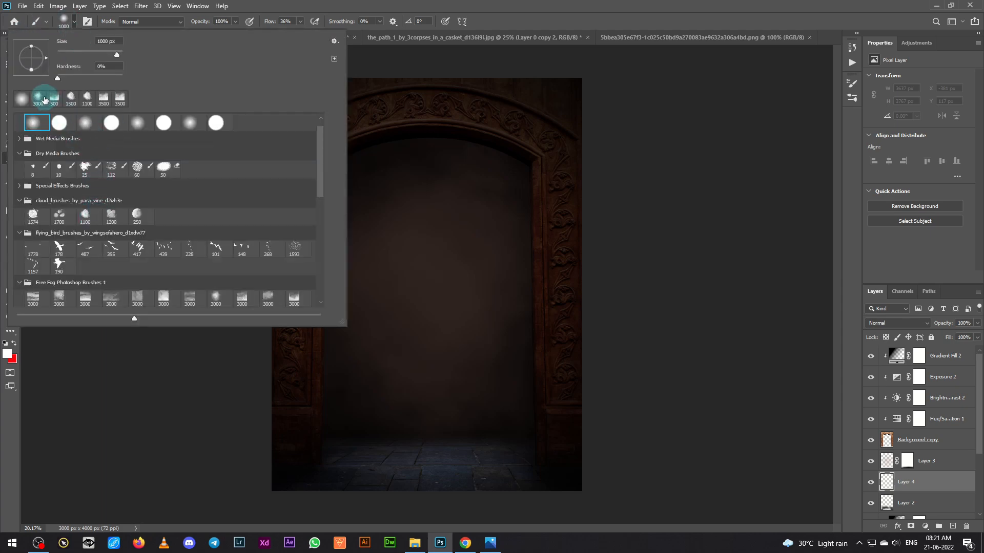
pyautogui.click(483, 4)
pyautogui.press(']')
pyautogui.press(']')
pyautogui.press(']')
pyautogui.press(']')
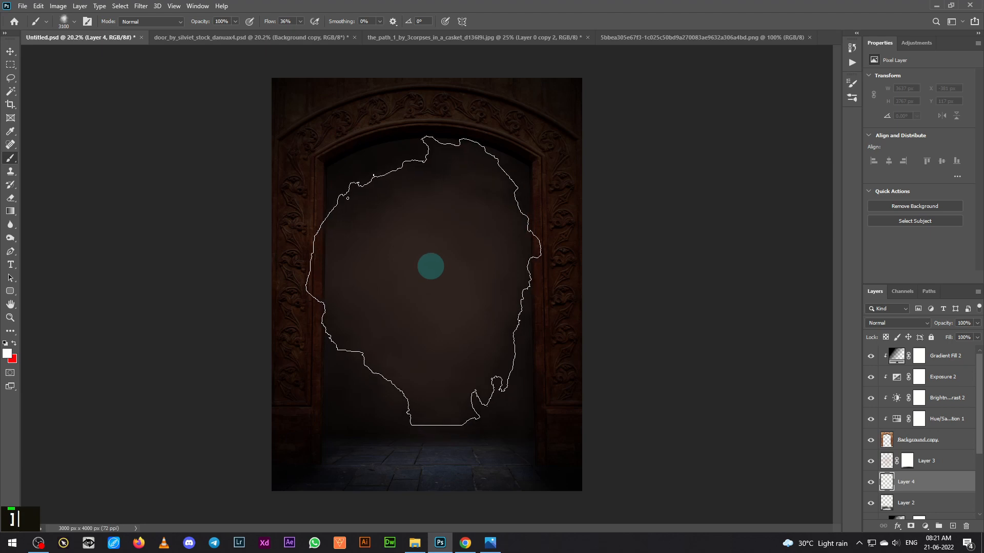
pyautogui.press(']')
pyautogui.click(430, 268)
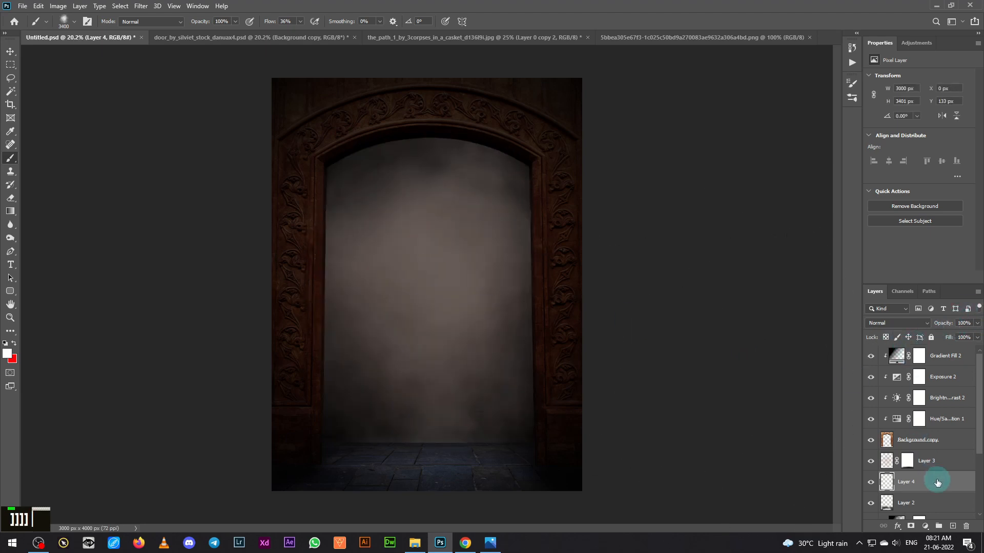
pyautogui.moveTo(950, 481)
pyautogui.mouseDown()
pyautogui.moveTo(948, 452)
pyautogui.moveTo(954, 483)
pyautogui.mouseUp()
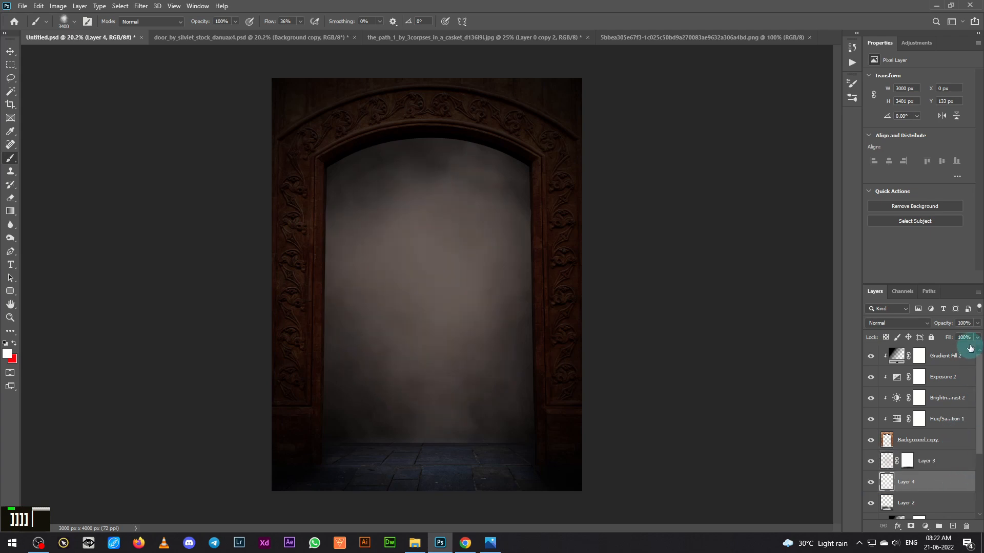
# Set the near-white fog layer's opacity to 37%, add a layer mask to it, and make black the foreground colour
pyautogui.moveTo(977, 330); pyautogui.dragTo(953, 336)
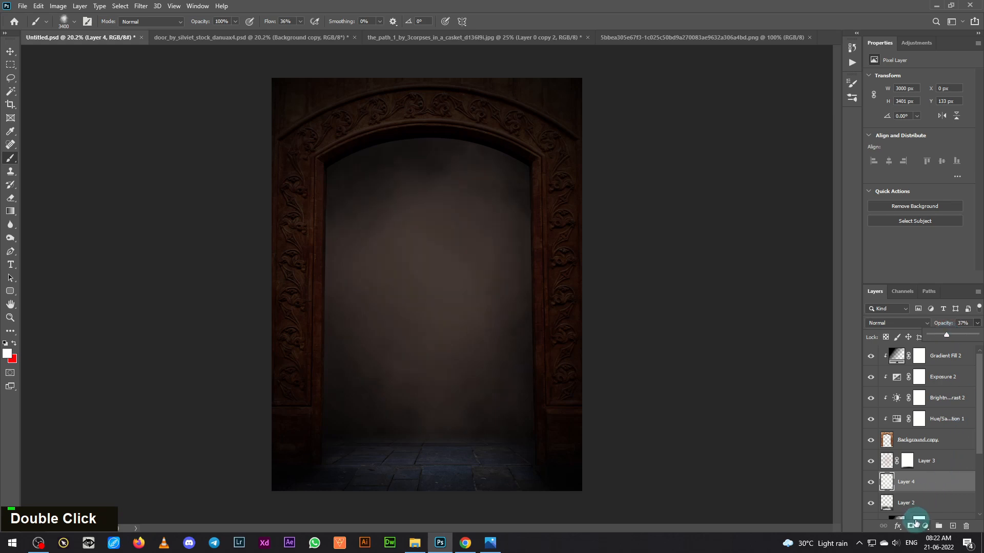
pyautogui.click(911, 526)
pyautogui.press('d')
pyautogui.press('x')
# Mask out the near-white fog over the stone floor with a soft black brush at 1300 px and 1600 px
pyautogui.click(66, 22)
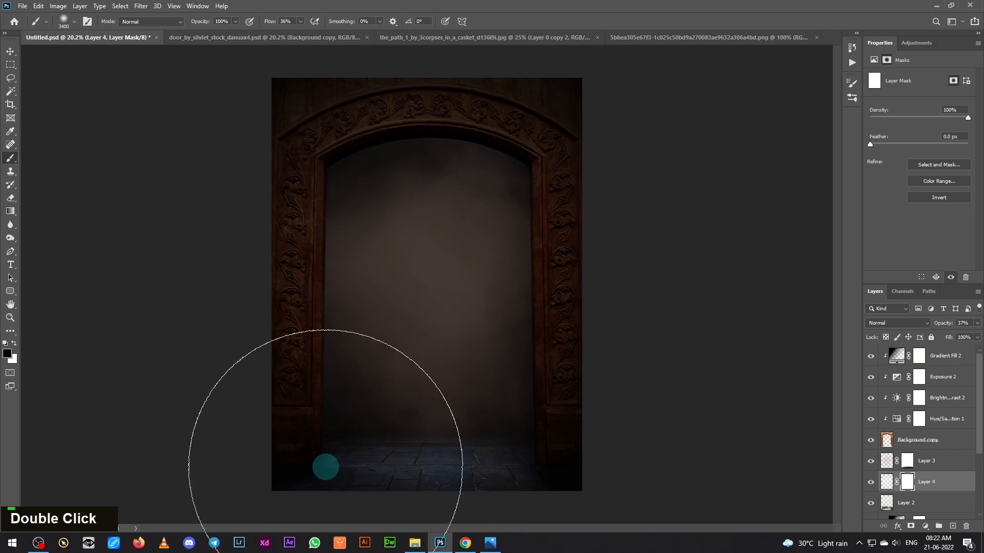
pyautogui.press('[')
pyautogui.press('[')
pyautogui.press('[')
pyautogui.press('[')
pyautogui.press('[')
pyautogui.press('[')
pyautogui.press('[')
pyautogui.press('[')
pyautogui.press('[')
pyautogui.press('[')
pyautogui.press('[')
pyautogui.press('[')
pyautogui.press('[')
pyautogui.press('[')
pyautogui.press('[')
pyautogui.press('[')
pyautogui.press('[')
pyautogui.press('[')
pyautogui.press('[')
pyautogui.press('[')
pyautogui.press('[')
pyautogui.press('[')
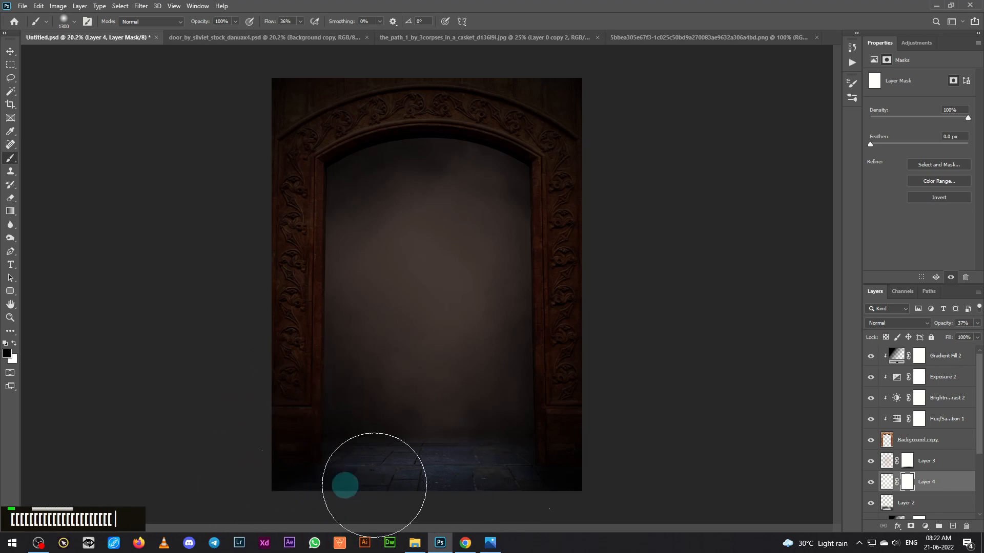
pyautogui.moveTo(609, 511); pyautogui.dragTo(230, 501)
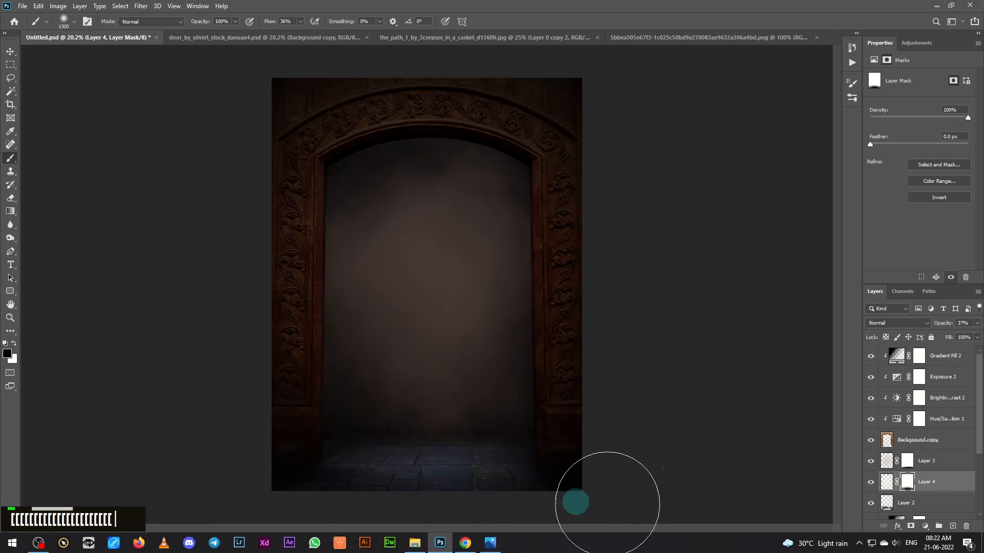
pyautogui.moveTo(575, 470); pyautogui.dragTo(503, 459)
pyautogui.press(']')
pyautogui.press(']')
pyautogui.press(']')
pyautogui.moveTo(537, 497)
pyautogui.mouseDown()
pyautogui.moveTo(413, 446)
pyautogui.moveTo(249, 462)
pyautogui.mouseUp()
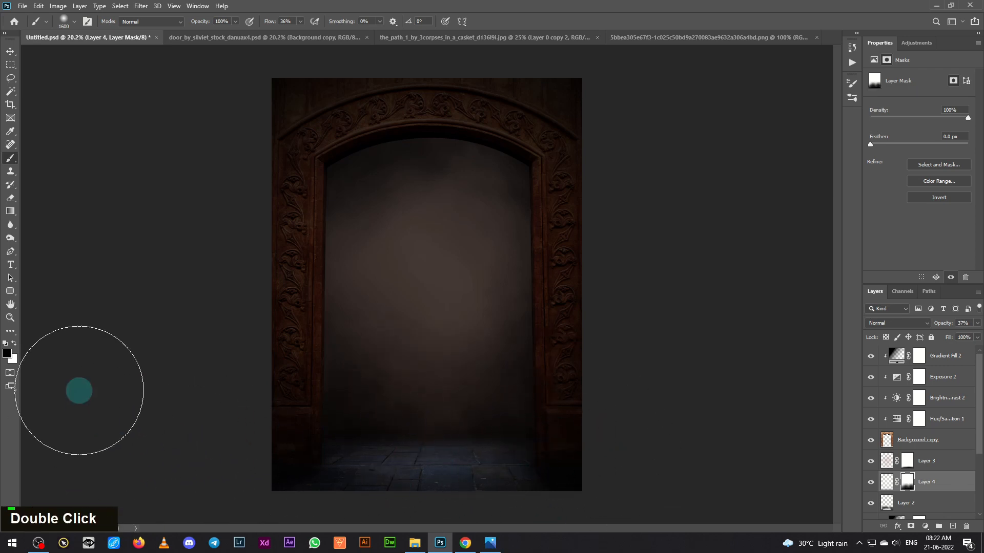
# Hide and show the near-white fog layer to compare the doorway with and without it
pyautogui.click(10, 51)
pyautogui.click(871, 482)
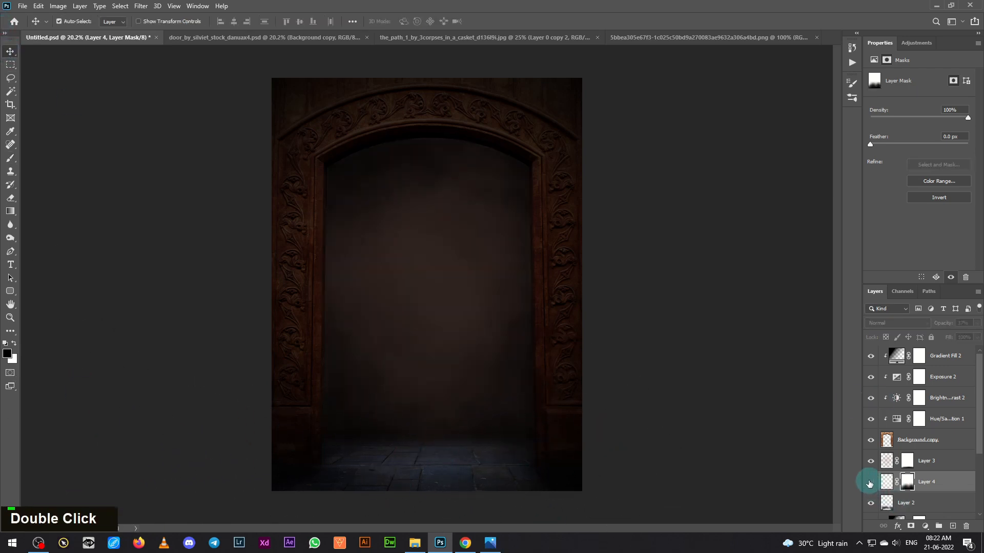
pyautogui.click(870, 482)
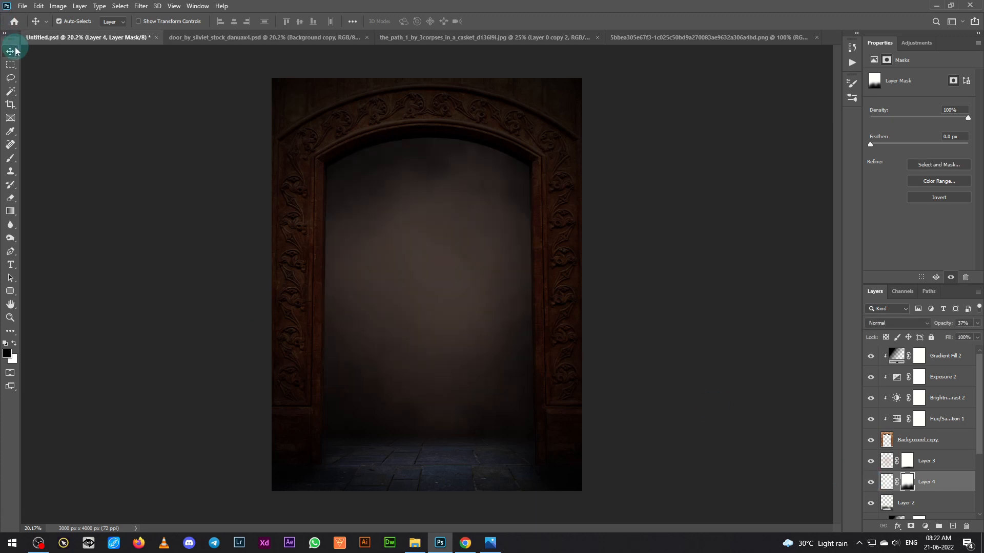
pyautogui.scroll(1, 944, 373)
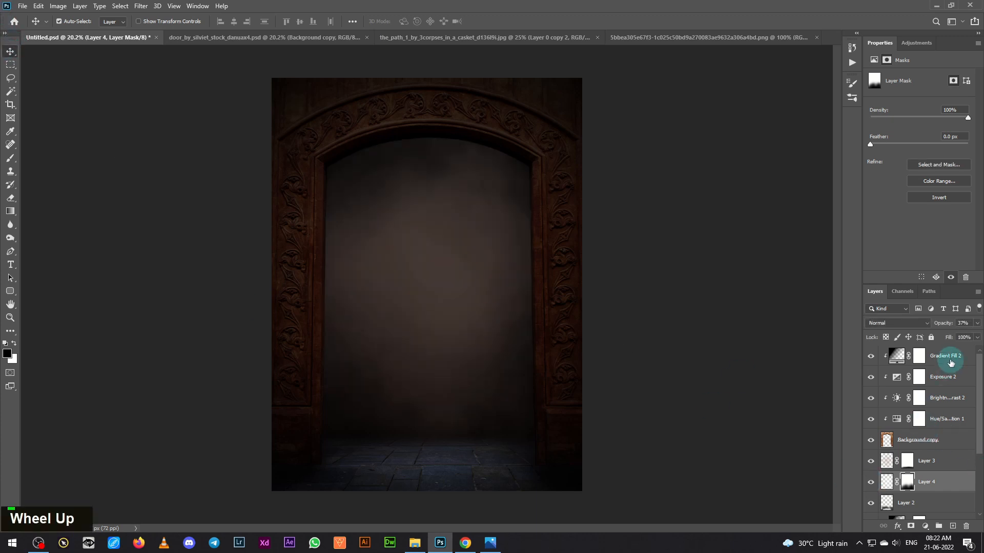
# Copy the cut-out woman from the the_path_1 image into Untitled.psd, directly above the brown fog layer
pyautogui.click(934, 462)
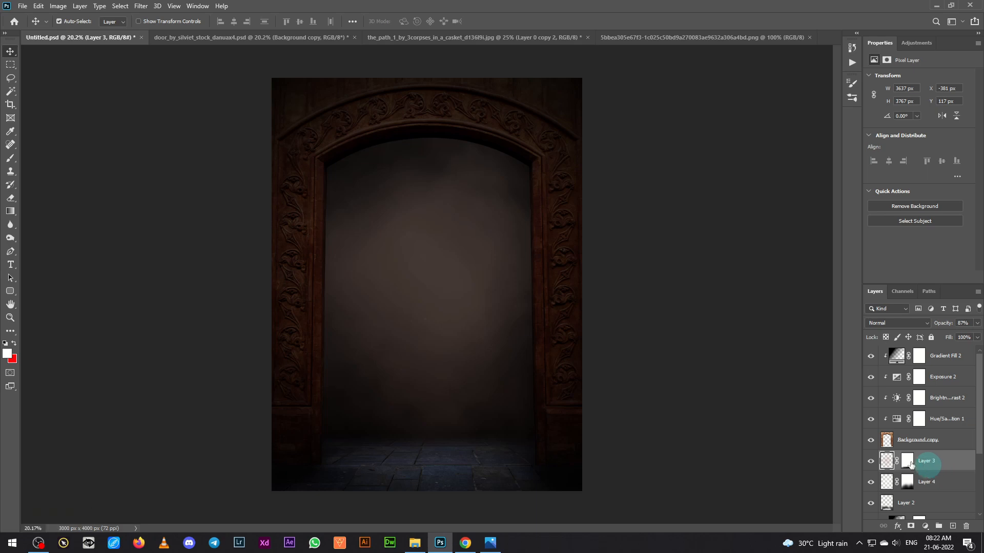
pyautogui.click(517, 38)
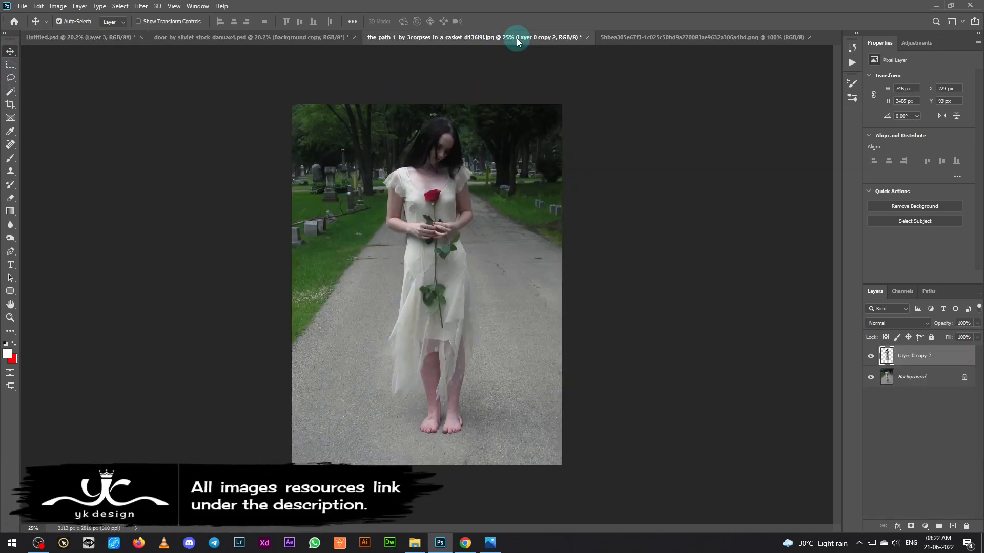
pyautogui.moveTo(435, 236); pyautogui.dragTo(453, 337)
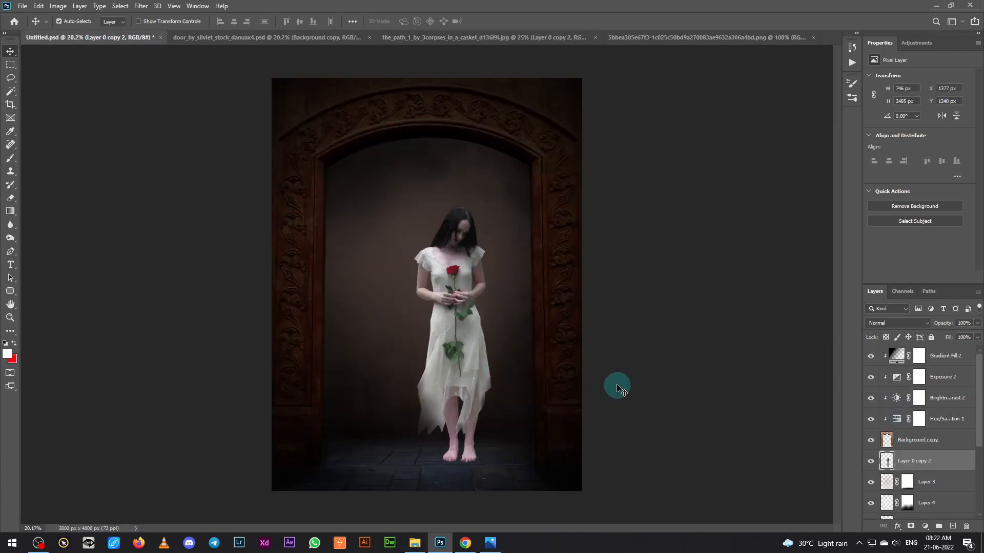
# Scale the woman down proportionally to about 585 × 1951 px and stand her centred in the doorway on the stone floor
pyautogui.hotkey('ctrl', 't')
pyautogui.moveTo(460, 310); pyautogui.dragTo(429, 307)
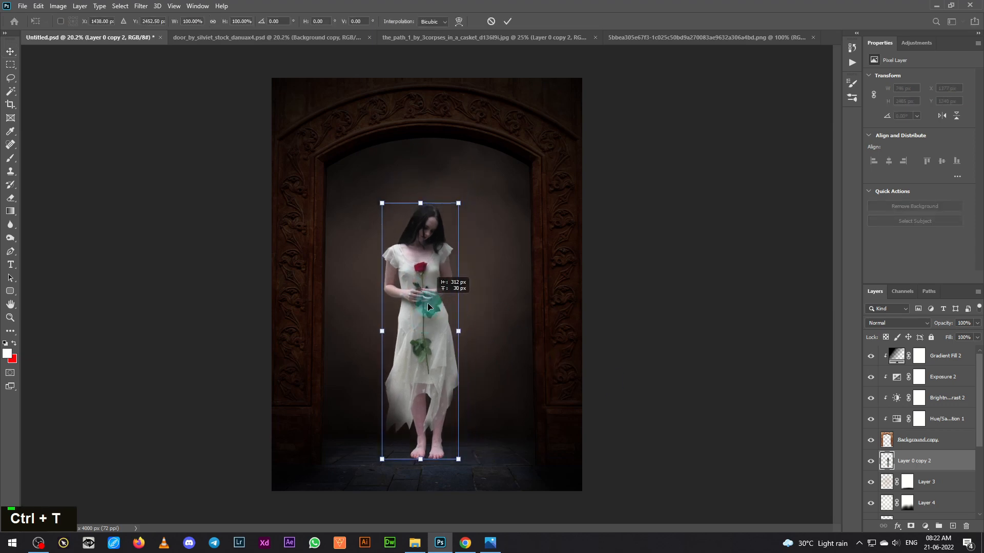
pyautogui.moveTo(458, 203); pyautogui.dragTo(449, 229)
pyautogui.moveTo(420, 303); pyautogui.dragTo(445, 305)
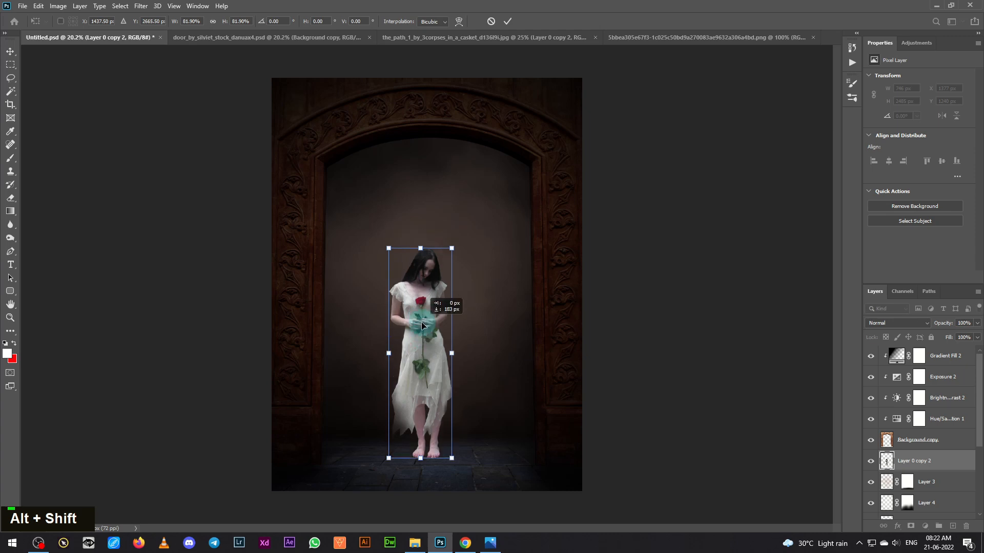
pyautogui.moveTo(451, 250); pyautogui.dragTo(446, 252)
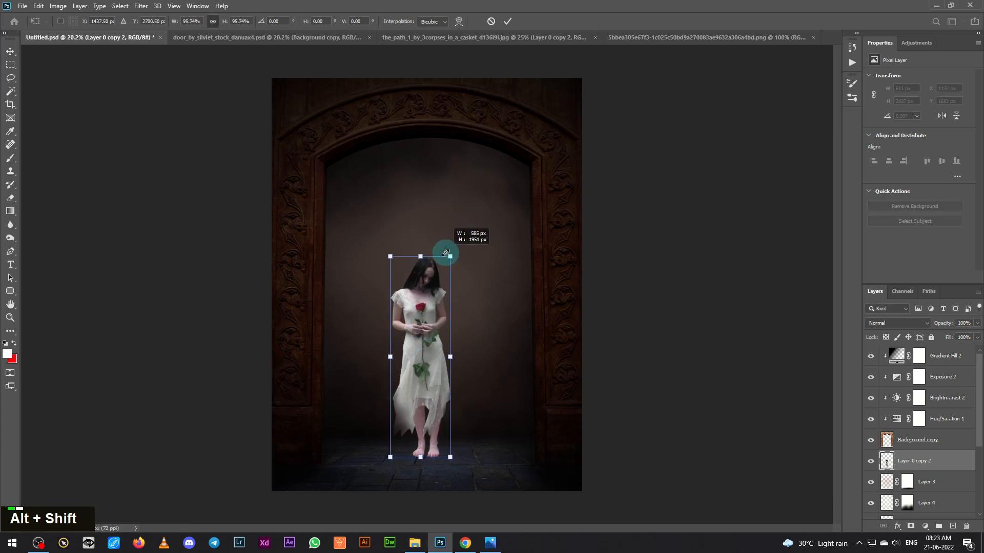
pyautogui.moveTo(425, 345); pyautogui.dragTo(429, 342)
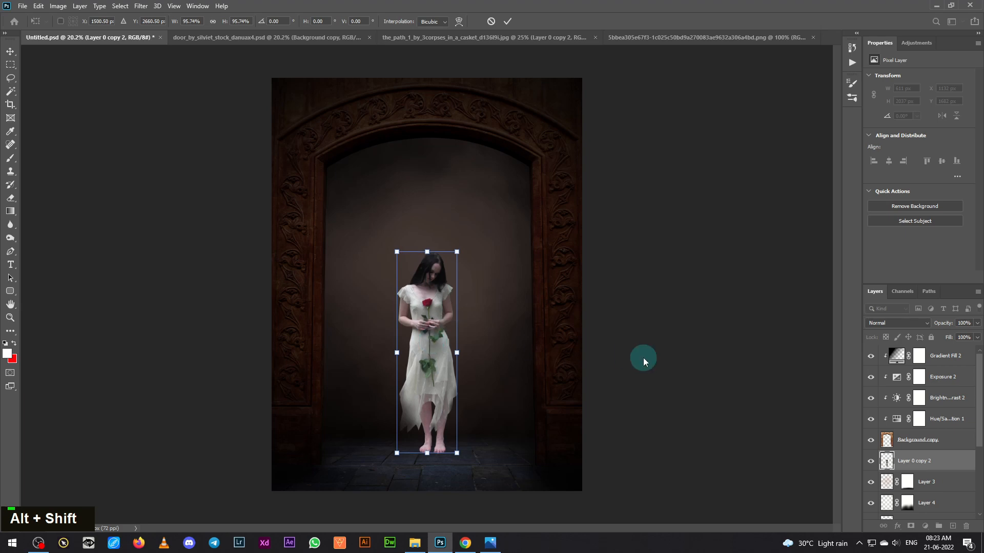
pyautogui.press('Left')
pyautogui.press('Left')
pyautogui.press('Left')
pyautogui.press('Left')
pyautogui.press('Left')
pyautogui.press('Left')
pyautogui.press('Return')
pyautogui.press('Left')
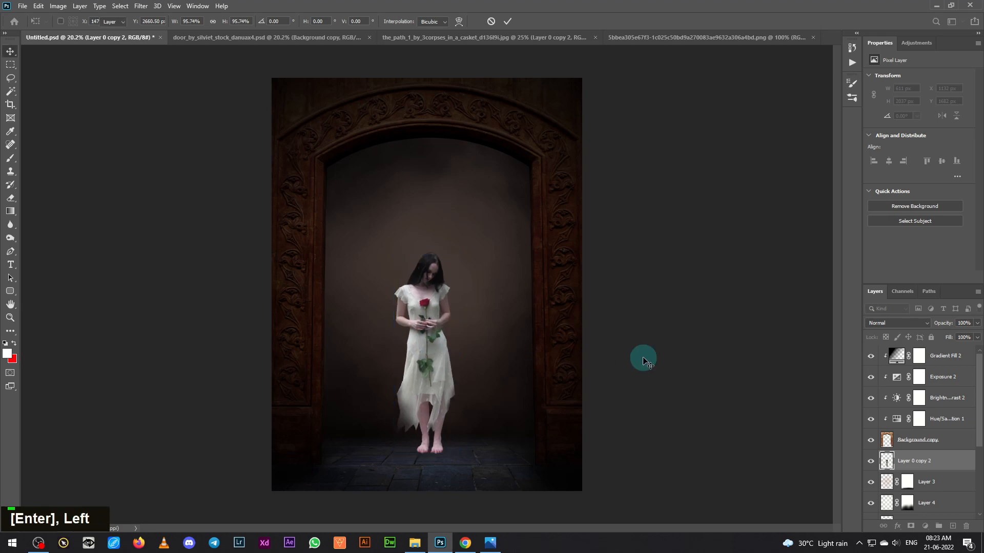
# Shrink the woman slightly to about 573 × 1910 px and nudge her to X 1193 px, Y 1700 px
pyautogui.hotkey('ctrl', 't')
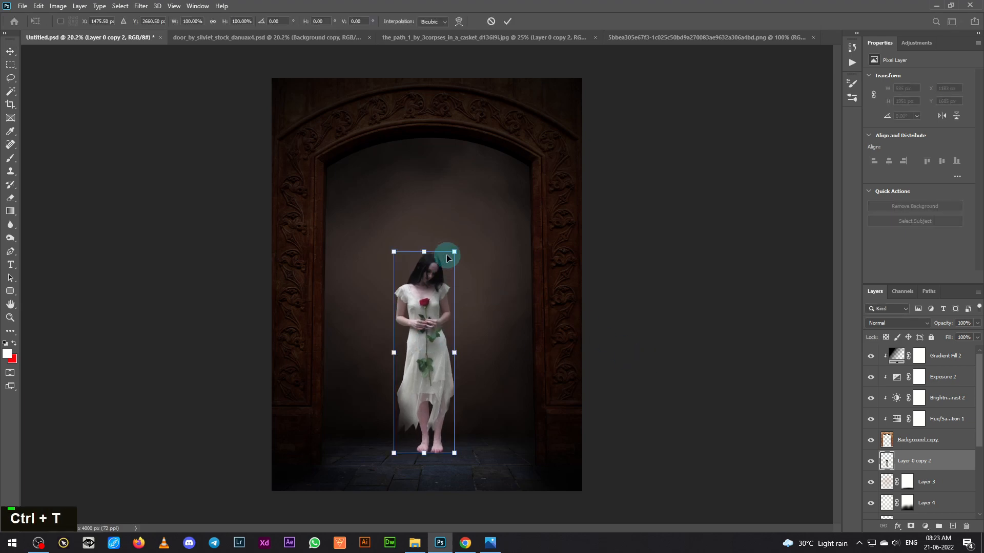
pyautogui.moveTo(453, 253); pyautogui.dragTo(452, 251)
pyautogui.press('Return')
pyautogui.press('Down')
pyautogui.press('Up')
pyautogui.press('Up')
pyautogui.press('Up')
pyautogui.press('Up')
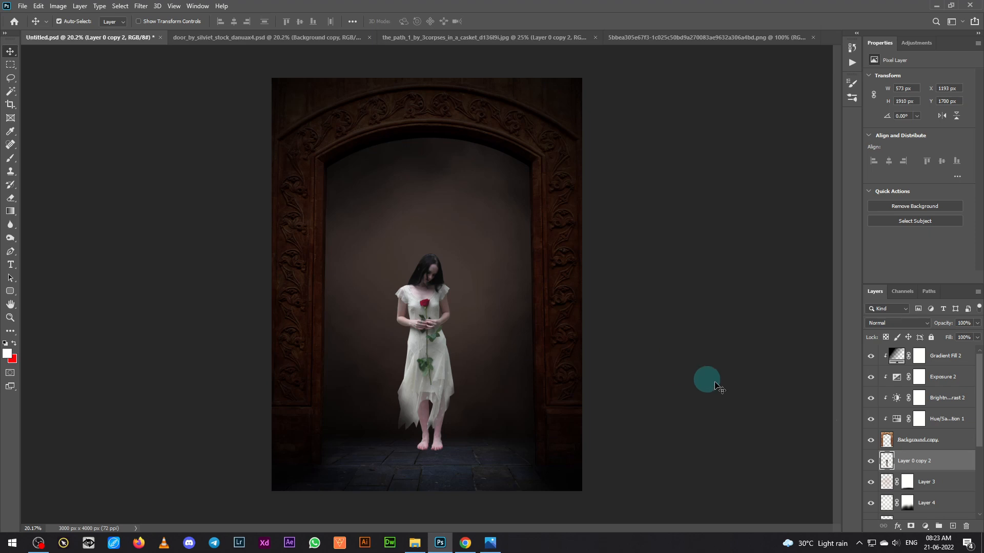
# Add a new layer beneath the woman and make a flat elliptical selection about 476 × 55 px at her feet
pyautogui.hotkey('ctrl', 'shift', 'alt', 'n')
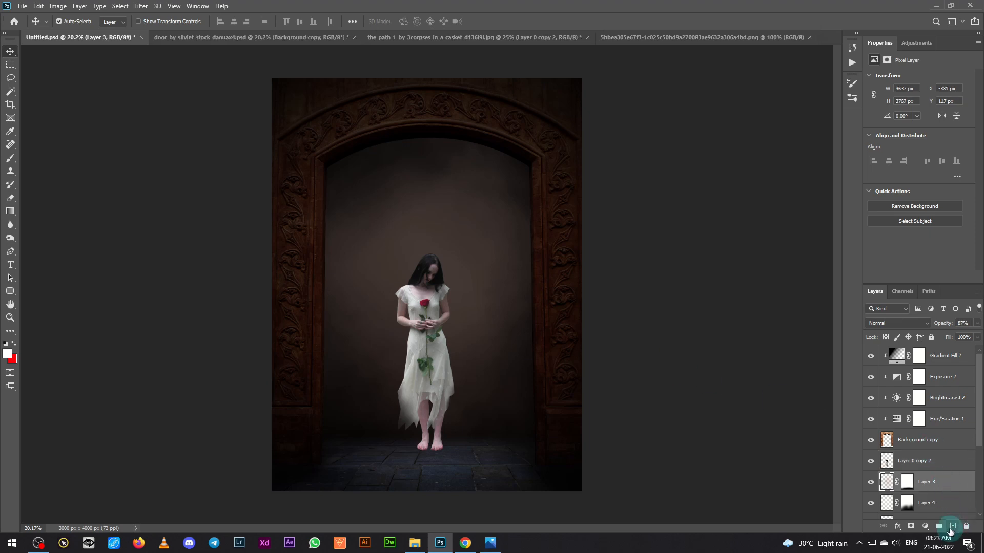
pyautogui.rightClick(13, 69)
pyautogui.click(46, 78)
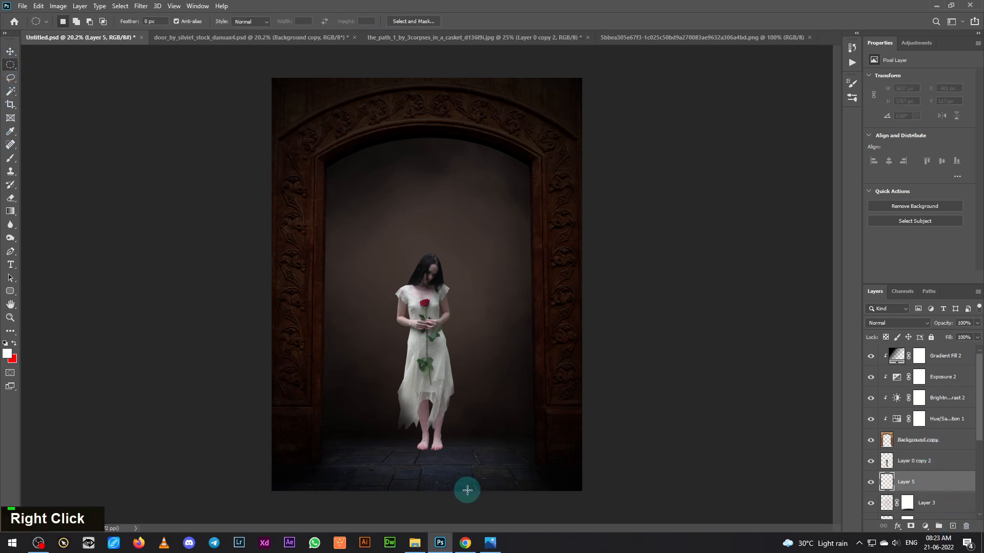
pyautogui.moveTo(390, 440); pyautogui.dragTo(440, 445)
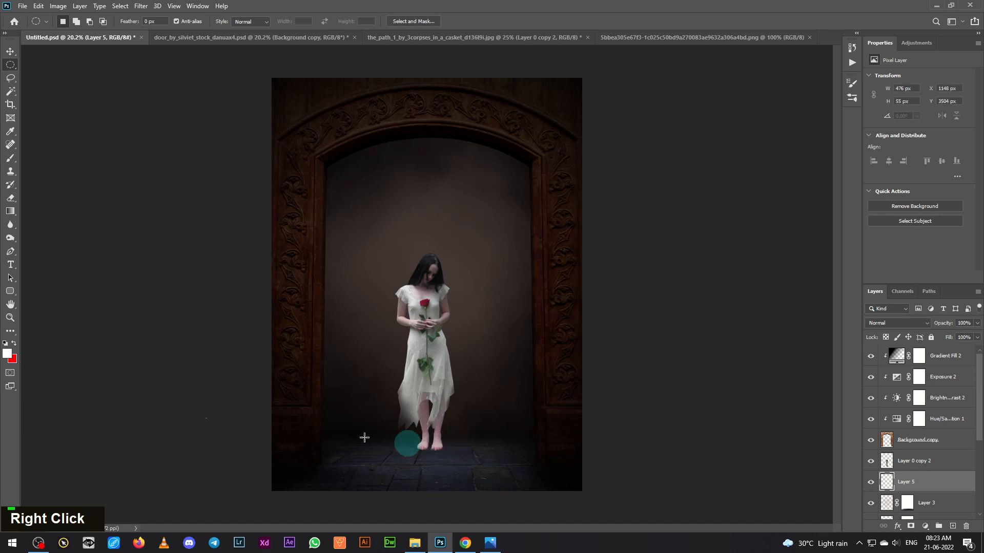
# Set the foreground colour to black #000000, fill the elliptical selection with it, and deselect
pyautogui.click(8, 354)
pyautogui.click(576, 429)
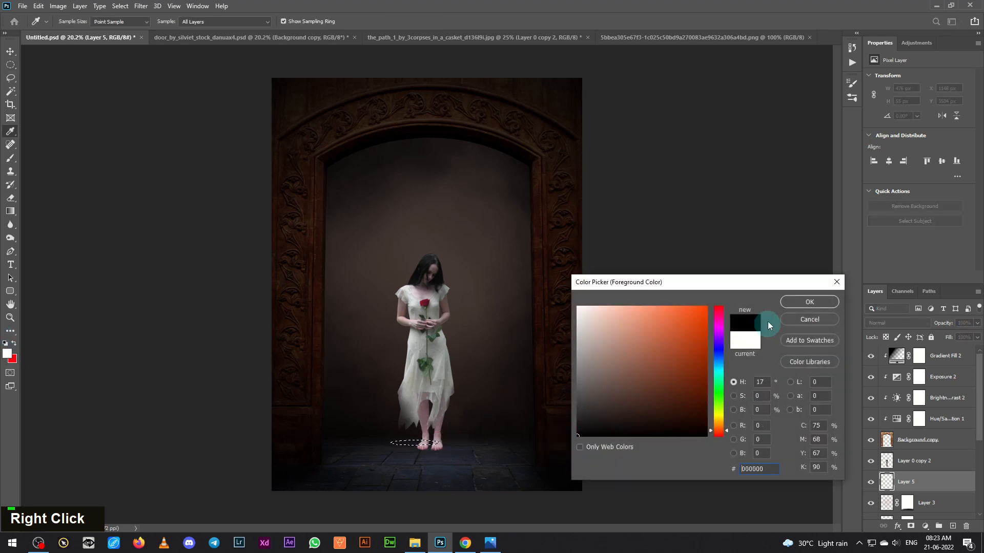
pyautogui.click(801, 304)
pyautogui.hotkey('alt', 'BackSpace')
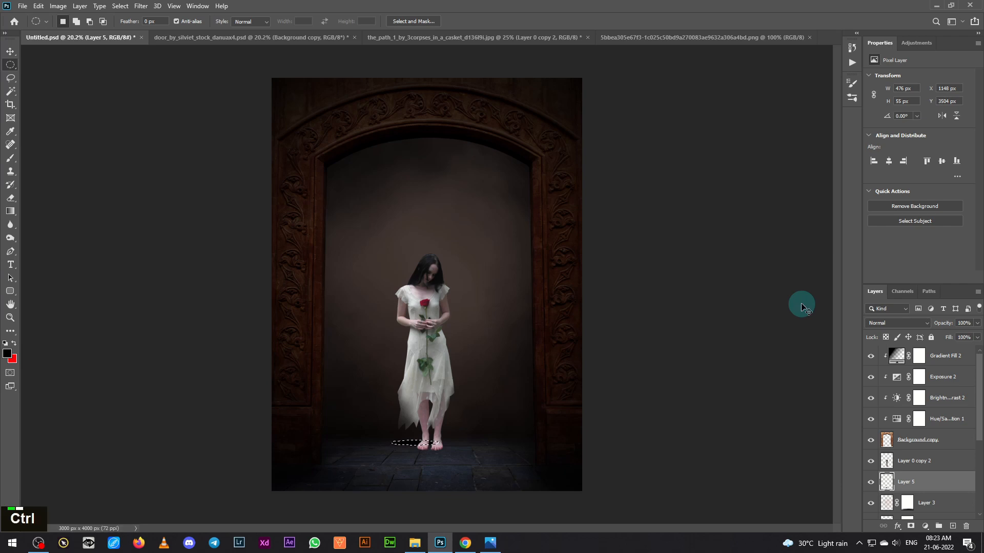
pyautogui.hotkey('ctrl', 'd')
# Move the black ellipse directly under the woman's feet, to about X 1262 px, Y 3583 px
pyautogui.click(10, 51)
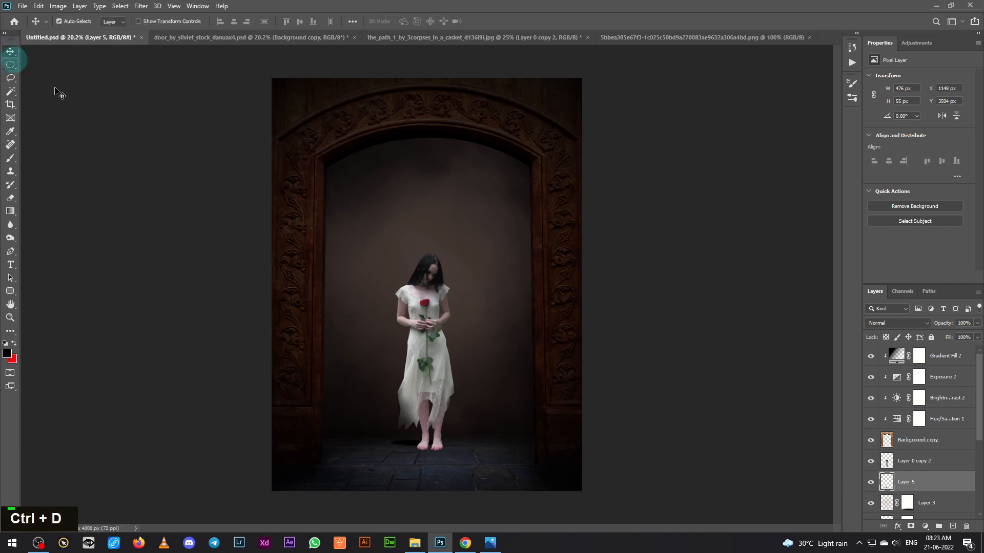
pyautogui.click(387, 434)
pyautogui.hotkey('ctrl', 't')
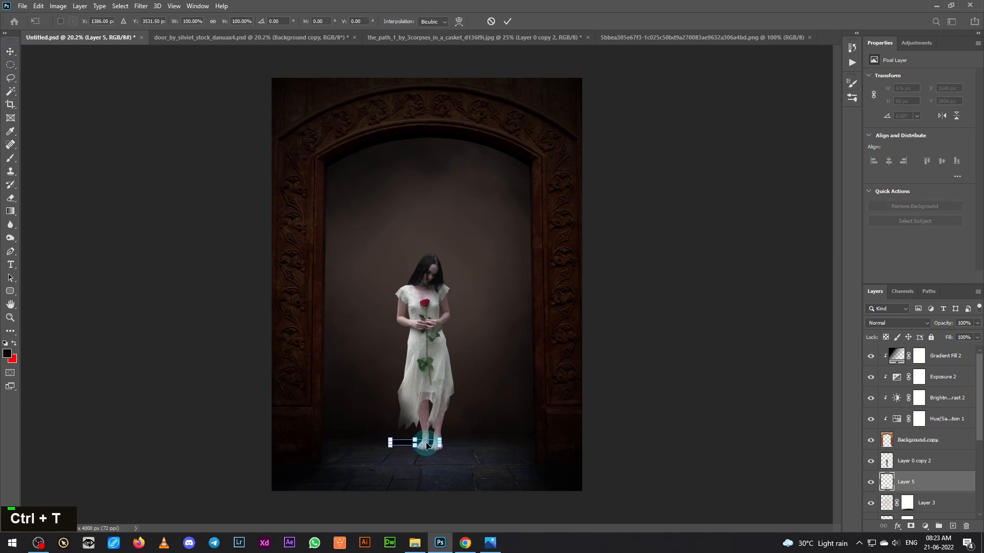
pyautogui.moveTo(427, 446); pyautogui.dragTo(439, 453)
pyautogui.press('Return')
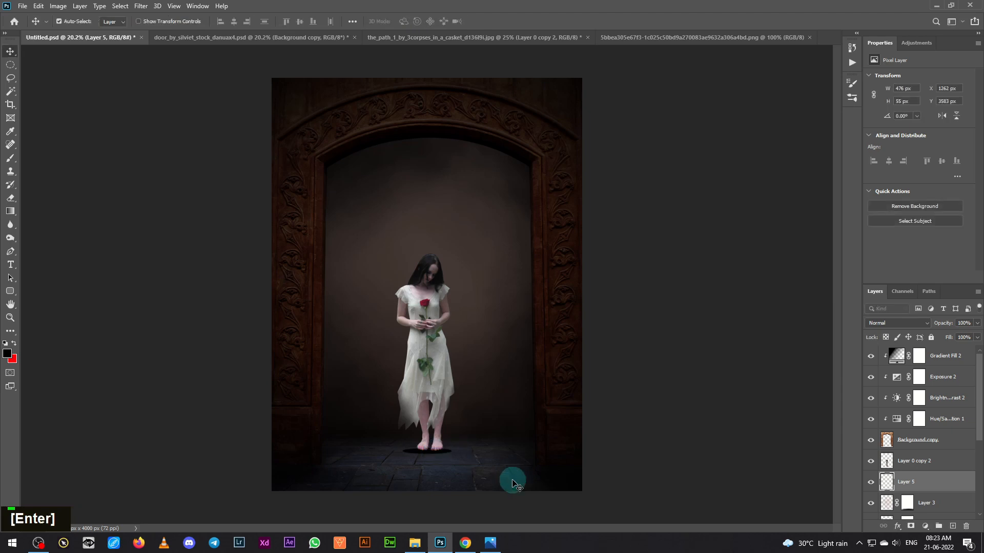
# Soften the black ellipse under the feet with a Gaussian Blur of 24.9 pixels radius
pyautogui.click(140, 5)
pyautogui.moveTo(154, 122)
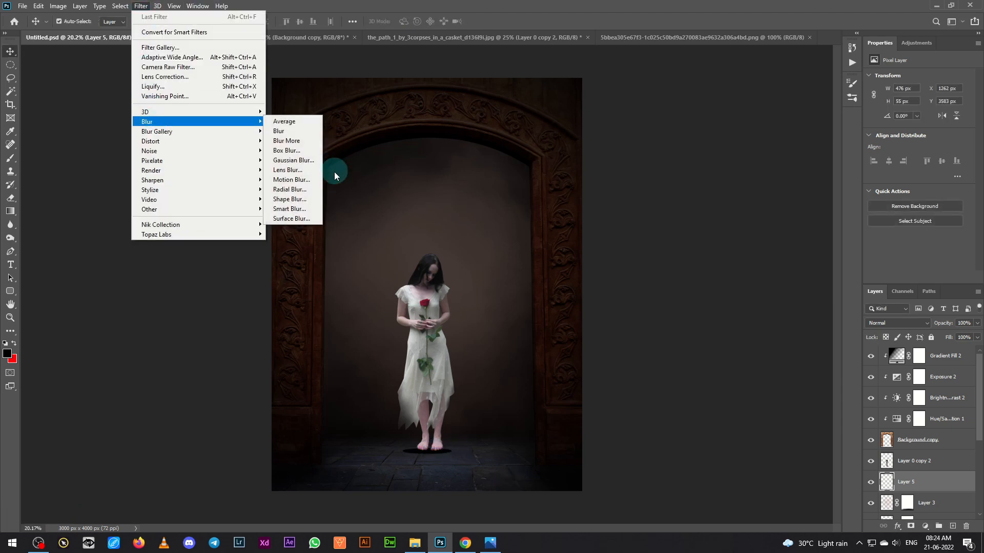
pyautogui.click(293, 160)
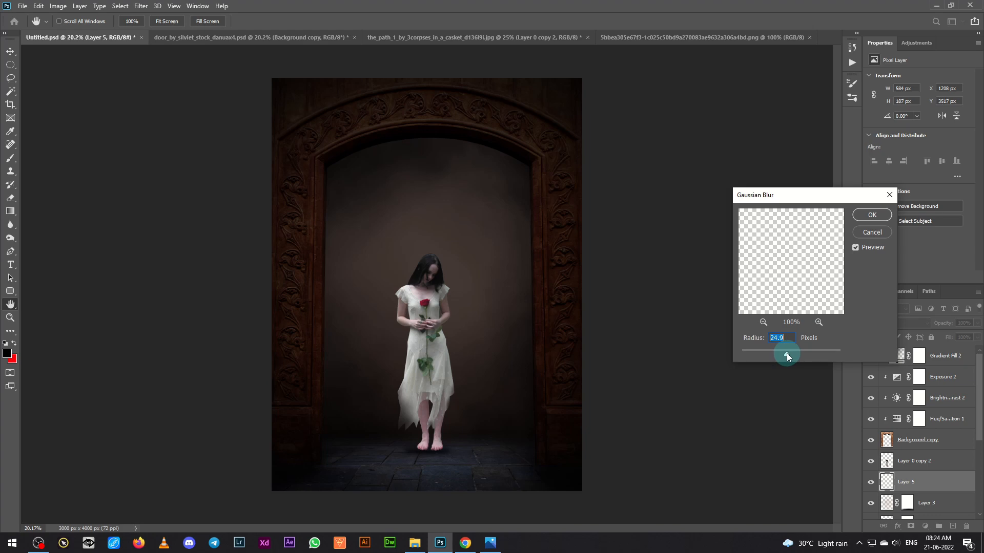
pyautogui.click(872, 215)
# Enlarge the blurred shadow to about 723 × 258 px and nudge it to X 1155 px, Y 3470 px
pyautogui.hotkey('ctrl', 't')
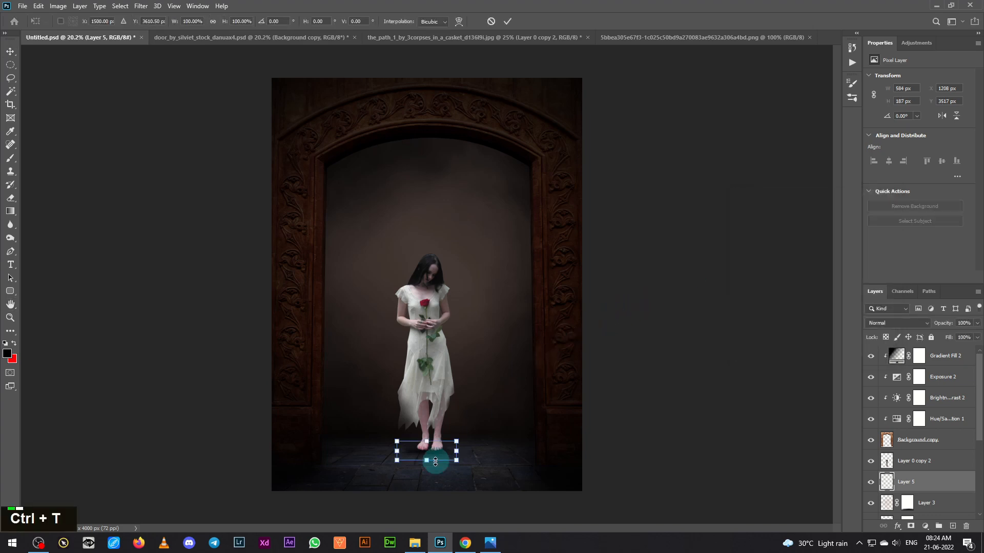
pyautogui.moveTo(457, 451)
pyautogui.mouseDown()
pyautogui.moveTo(471, 451)
pyautogui.moveTo(435, 435)
pyautogui.moveTo(442, 460)
pyautogui.mouseUp()
pyautogui.press('Return')
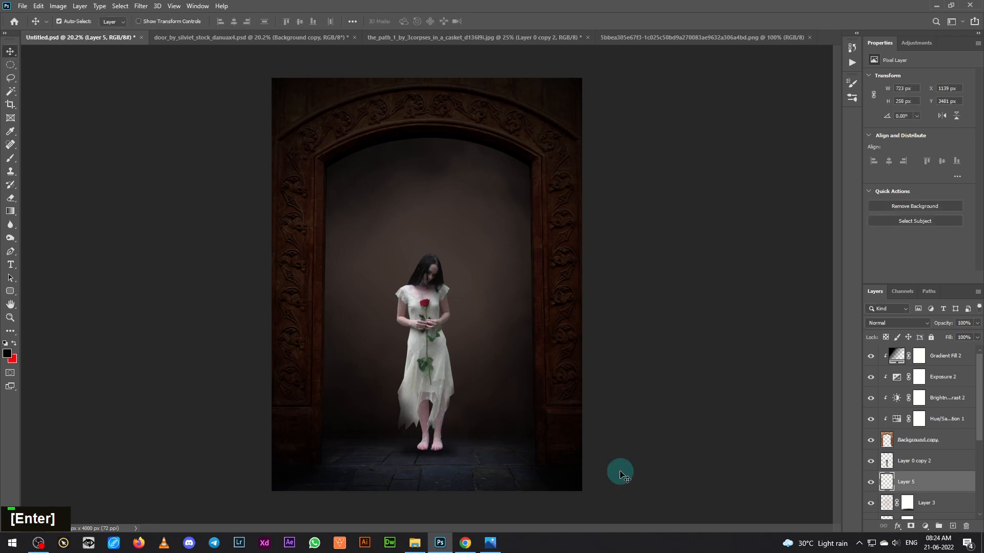
pyautogui.press('Up')
pyautogui.press('Up')
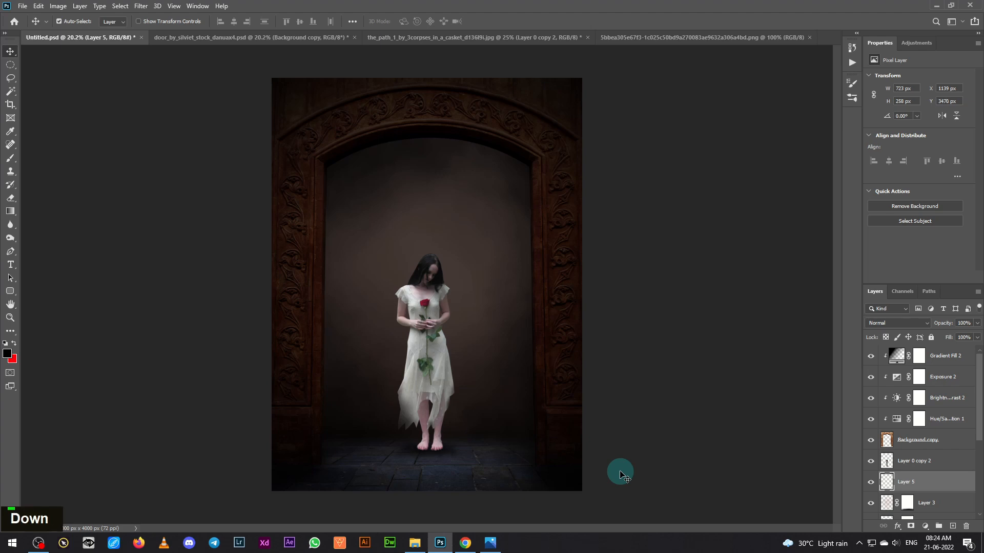
pyautogui.press('Right')
pyautogui.press('Right')
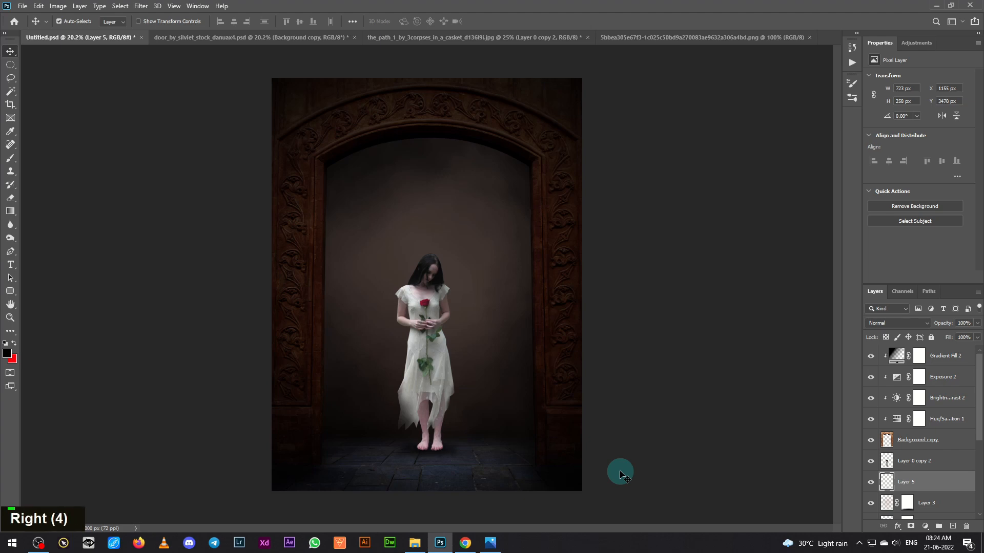
# Clip a Brightness/Contrast adjustment to the woman's layer with brightness -32 and contrast 29
pyautogui.click(936, 469)
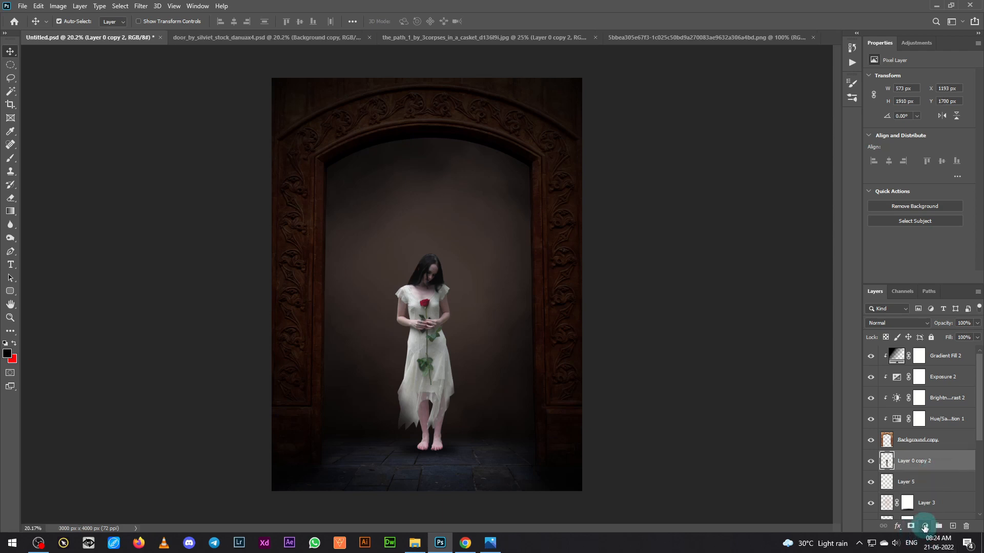
pyautogui.click(924, 528)
pyautogui.click(938, 382)
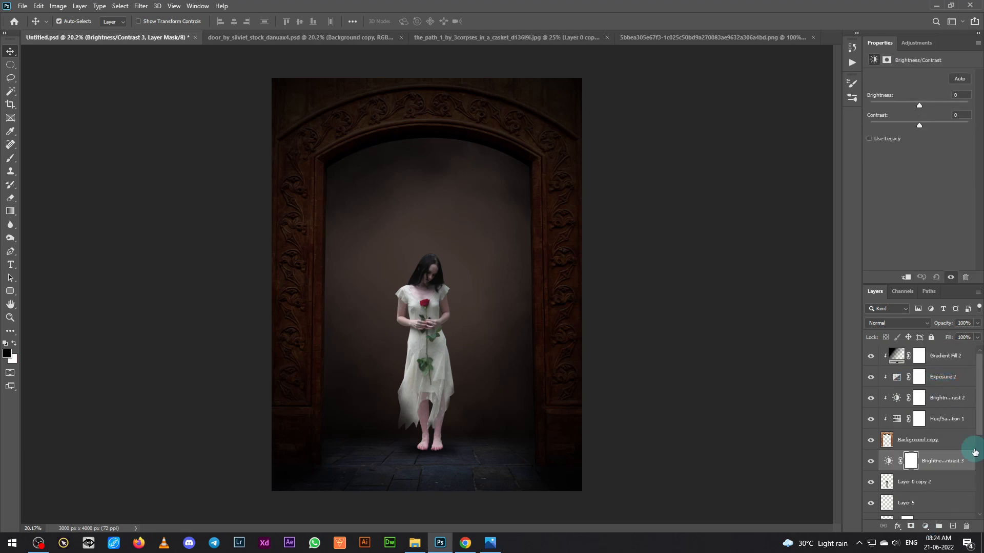
pyautogui.click(906, 277)
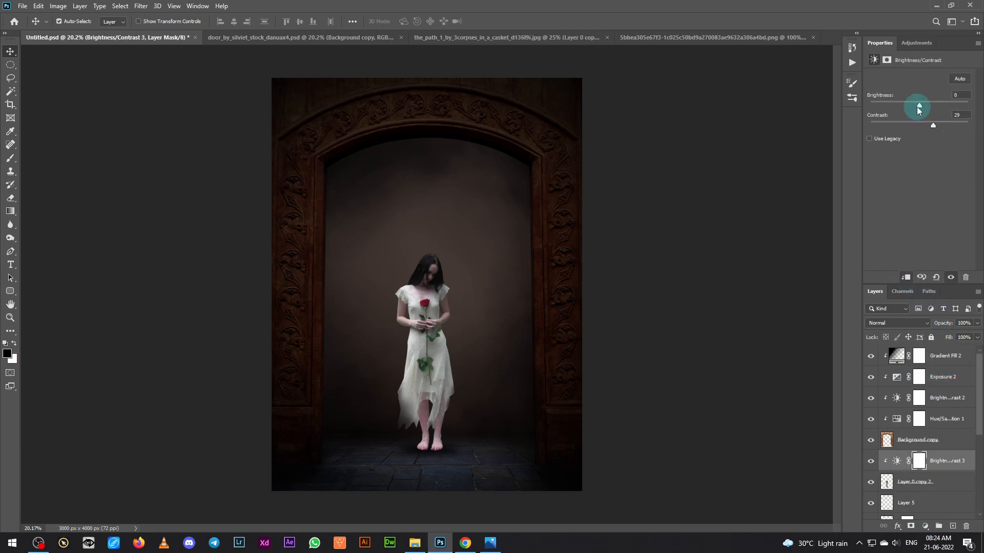
pyautogui.moveTo(918, 104); pyautogui.dragTo(909, 108)
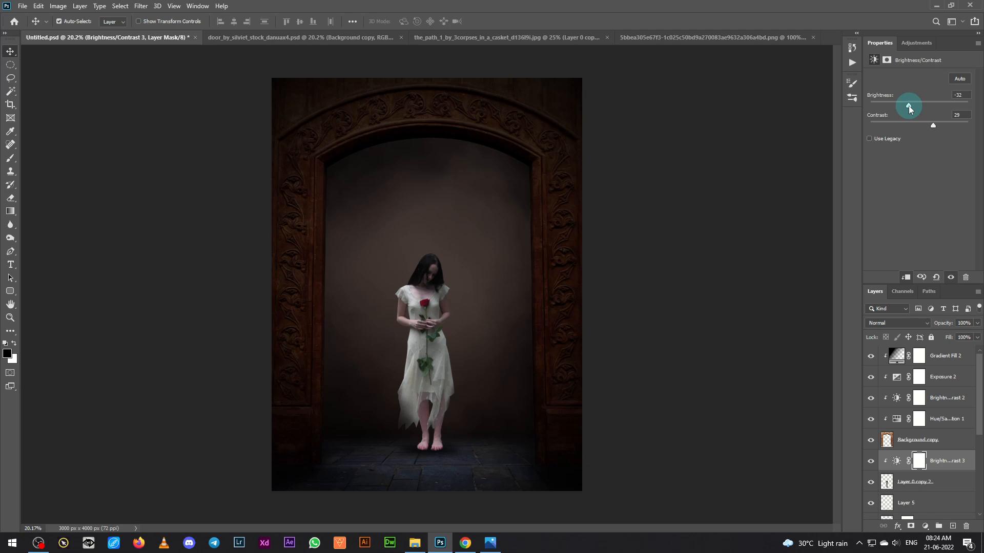
# Clip an Exposure adjustment to the woman's layer with gamma correction 0.80 and exposure +0.59
pyautogui.click(931, 482)
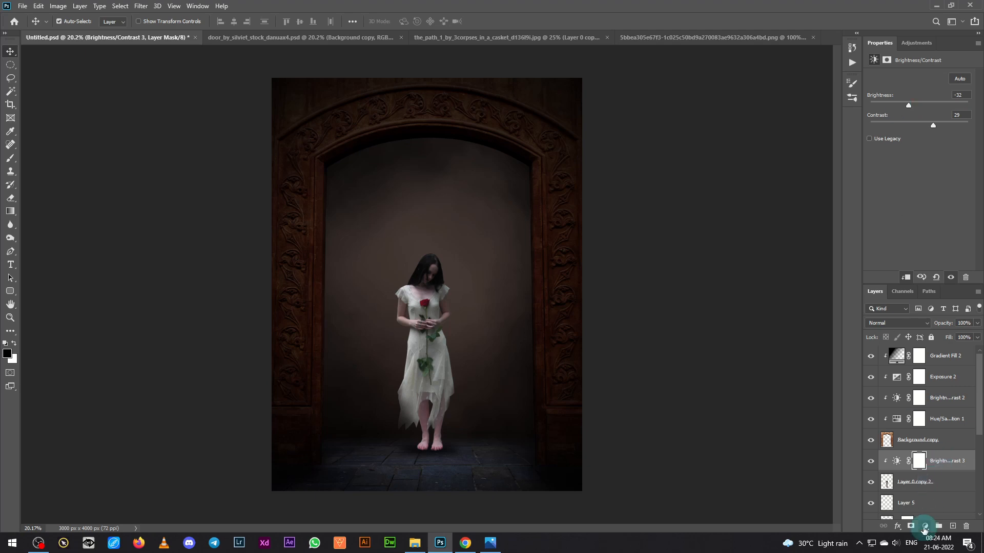
pyautogui.click(925, 527)
pyautogui.click(917, 402)
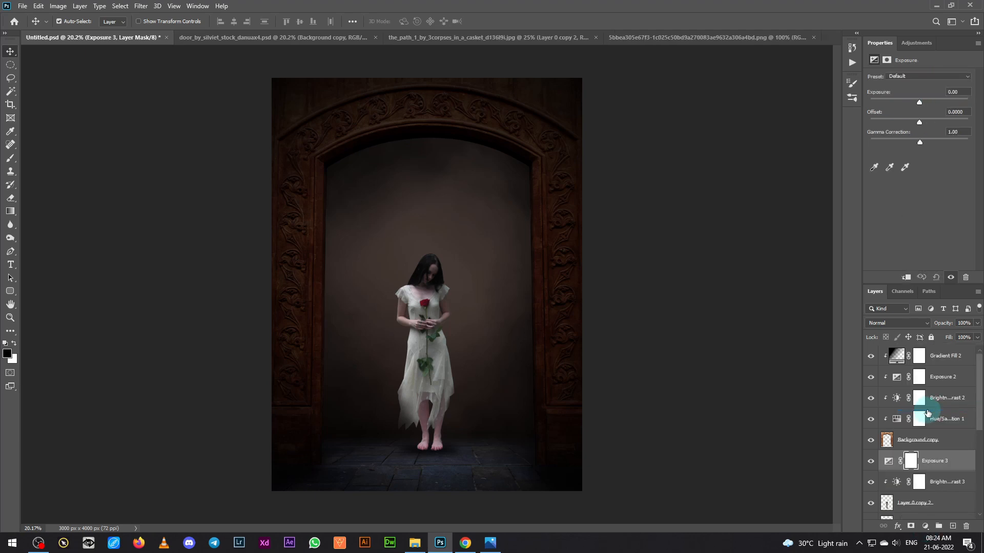
pyautogui.click(907, 277)
pyautogui.moveTo(921, 142); pyautogui.dragTo(927, 143)
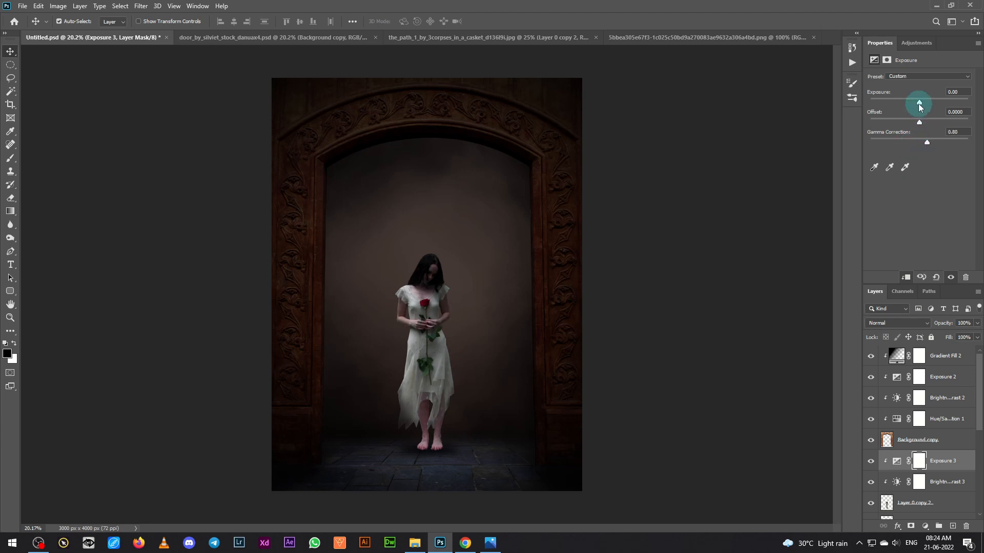
pyautogui.moveTo(918, 104); pyautogui.dragTo(924, 99)
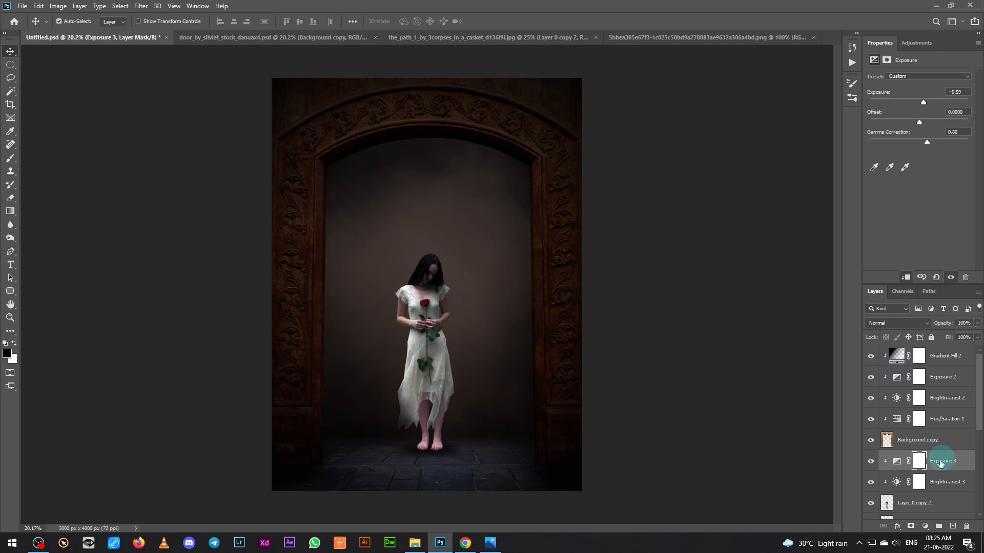
# Add a new layer clipped to the woman, set it to Soft Light, and fill it with gray
pyautogui.click(953, 527)
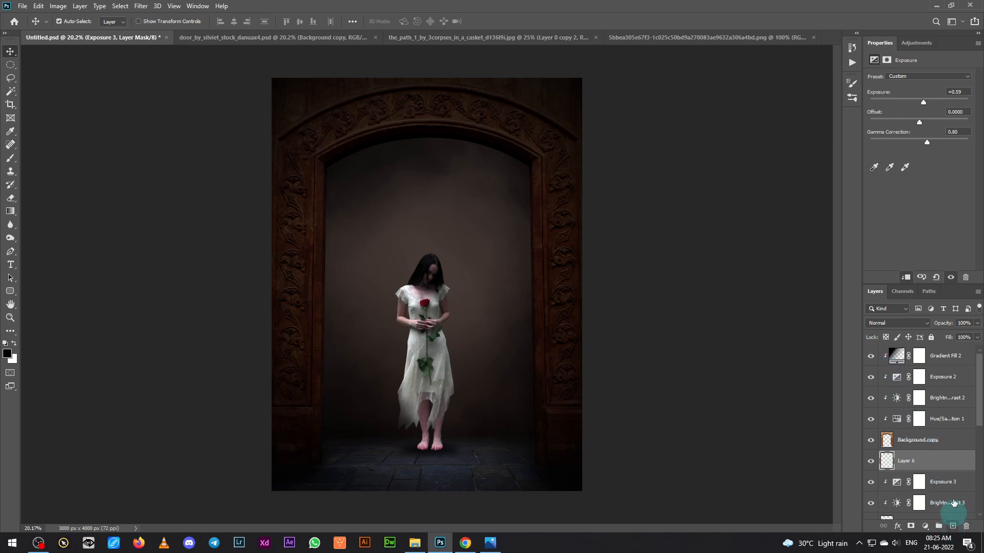
pyautogui.keyDown('alt'); pyautogui.click(956, 471); pyautogui.keyUp('alt')
pyautogui.click(892, 323)
pyautogui.click(878, 420)
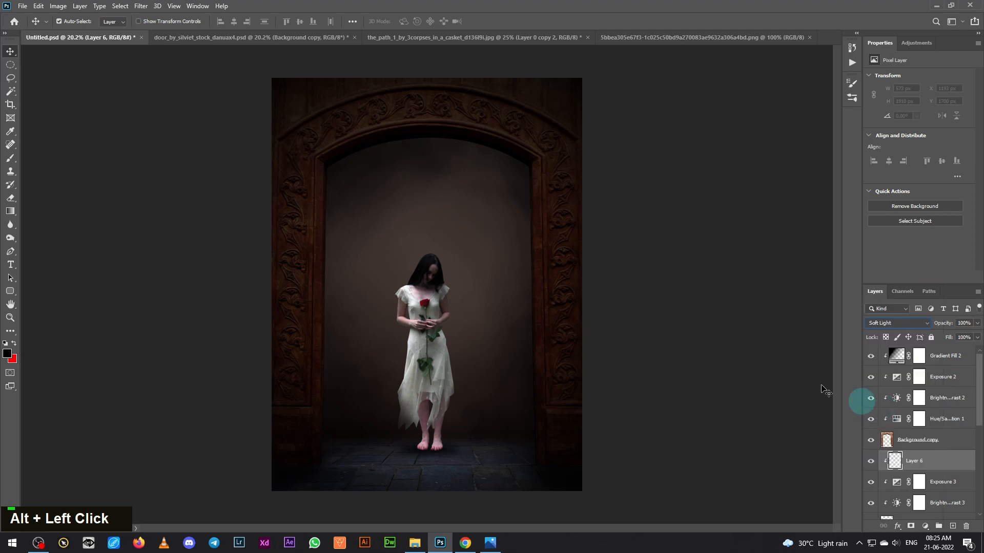
pyautogui.click(38, 7)
pyautogui.click(52, 166)
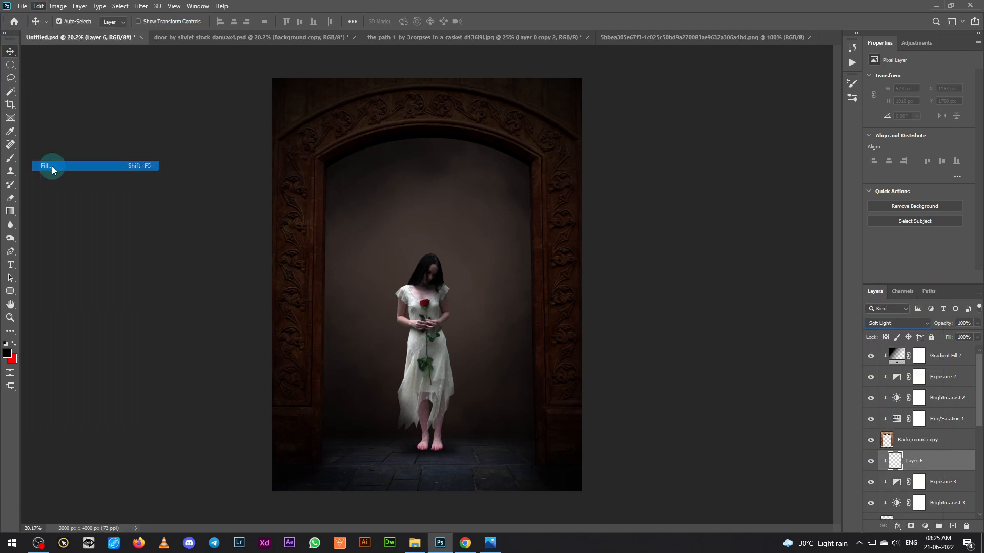
pyautogui.click(555, 145)
# Burn the sides of the woman's lower dress and legs on the gray layer, using 1100 px and 800 px brushes at 23% exposure
pyautogui.press('o')
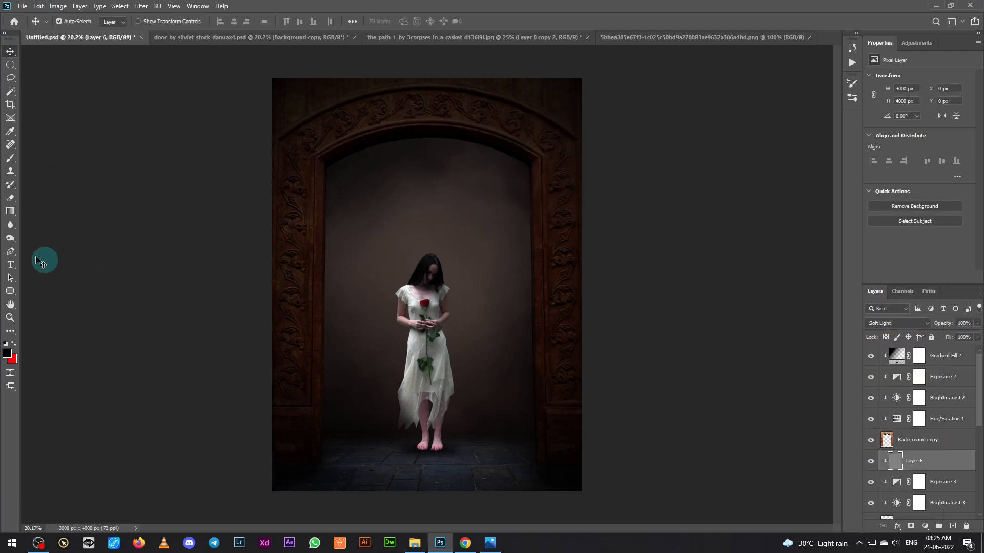
pyautogui.rightClick(10, 238)
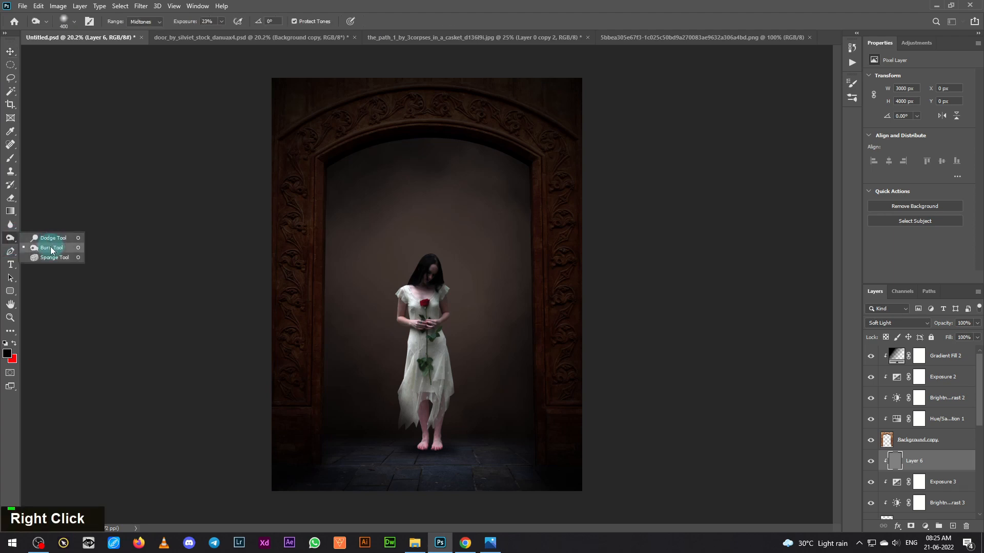
pyautogui.click(53, 248)
pyautogui.press(']')
pyautogui.press(']')
pyautogui.press(']')
pyautogui.press(']')
pyautogui.press(']')
pyautogui.press(']')
pyautogui.press(']')
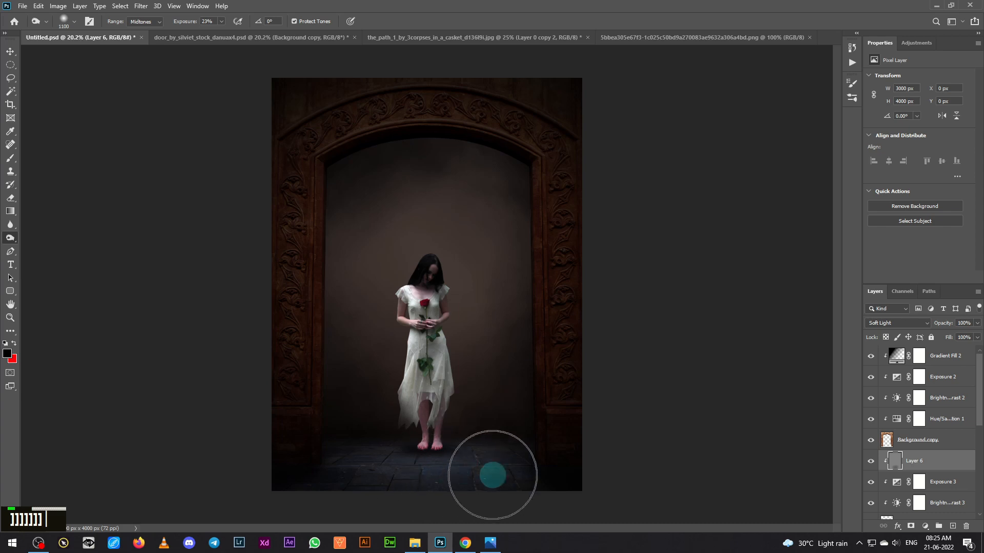
pyautogui.doubleClick(469, 392)
pyautogui.press('[')
pyautogui.press('[')
pyautogui.press('[')
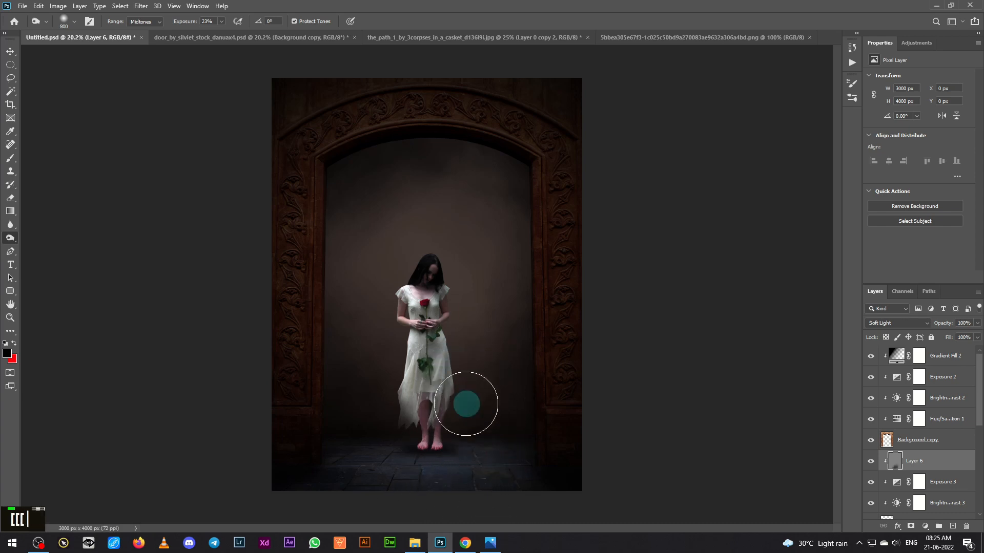
pyautogui.doubleClick(385, 401)
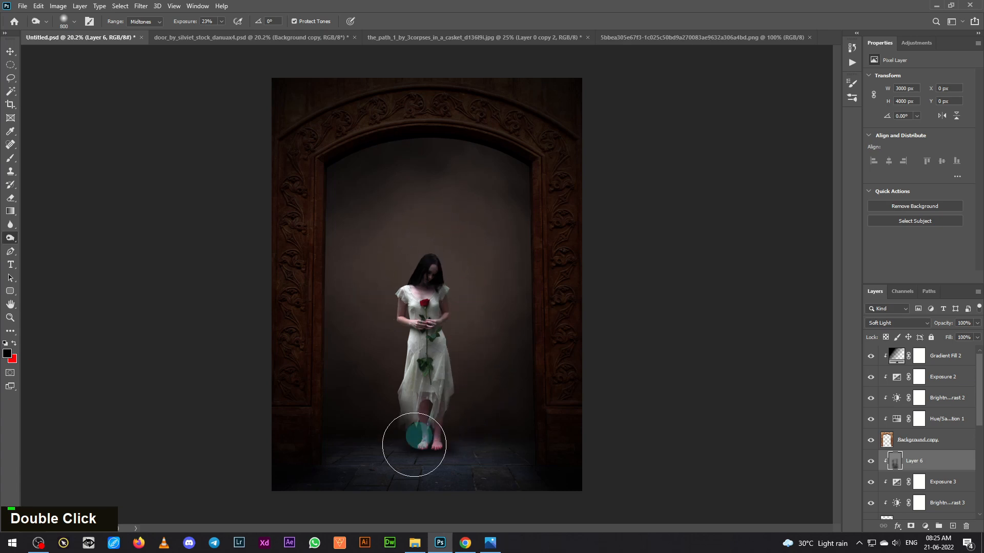
# Dodge the woman's face and highlights on the gray layer with a 250 px brush, midtones range, 34% exposure
pyautogui.rightClick(11, 239)
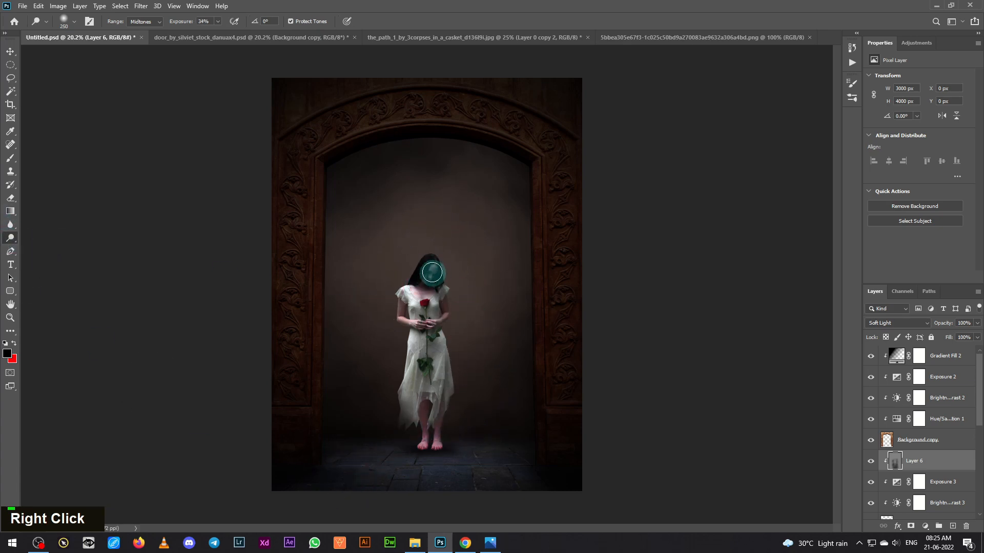
pyautogui.doubleClick(428, 271)
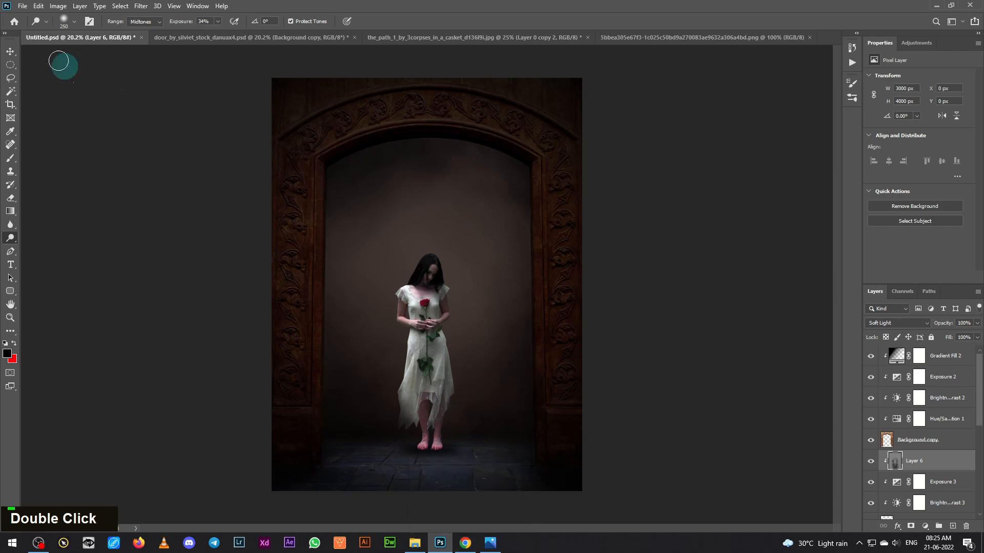
pyautogui.click(10, 52)
# Compare the woman with and without the dodge-and-burn layer, and reduce that layer's opacity to 89%
pyautogui.click(870, 463)
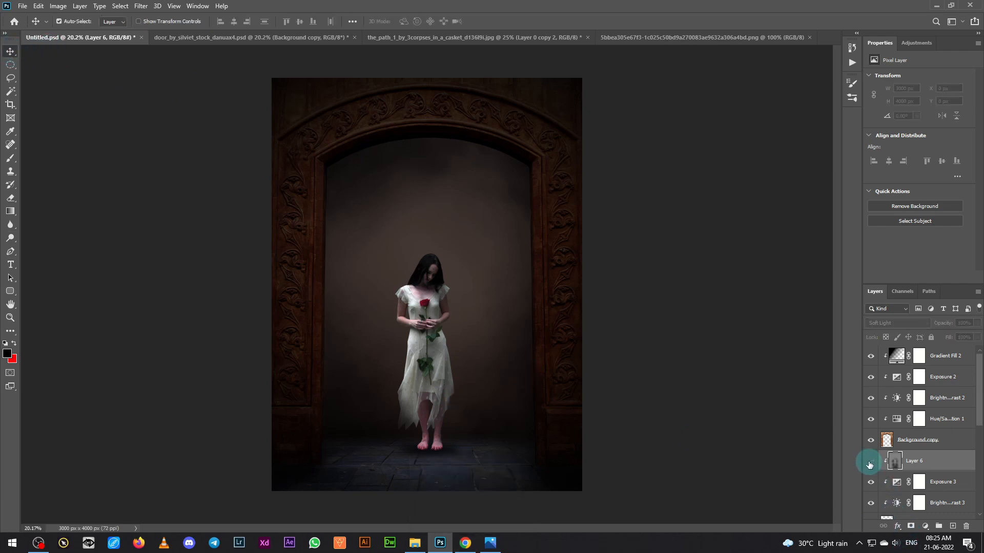
pyautogui.click(870, 463)
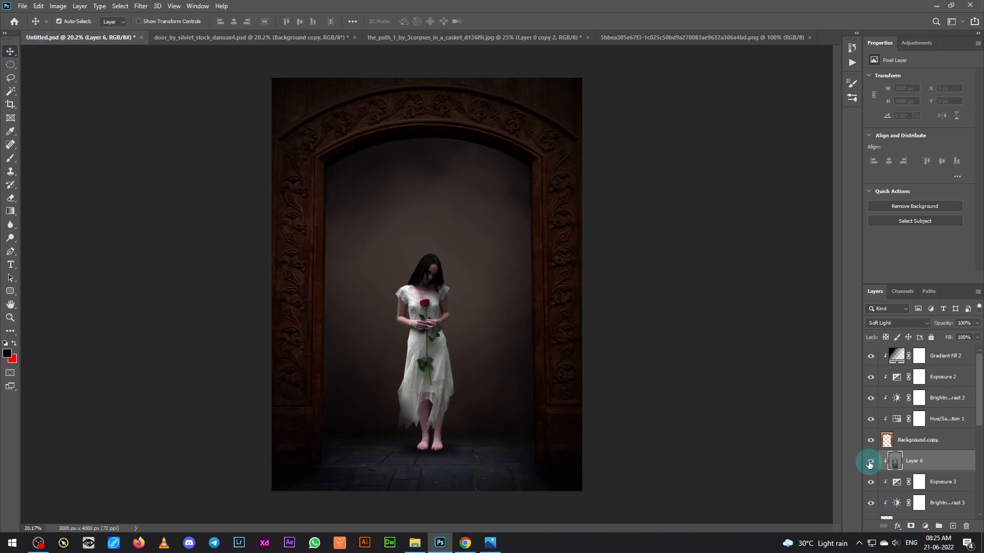
pyautogui.click(977, 324)
pyautogui.moveTo(978, 337); pyautogui.dragTo(976, 338)
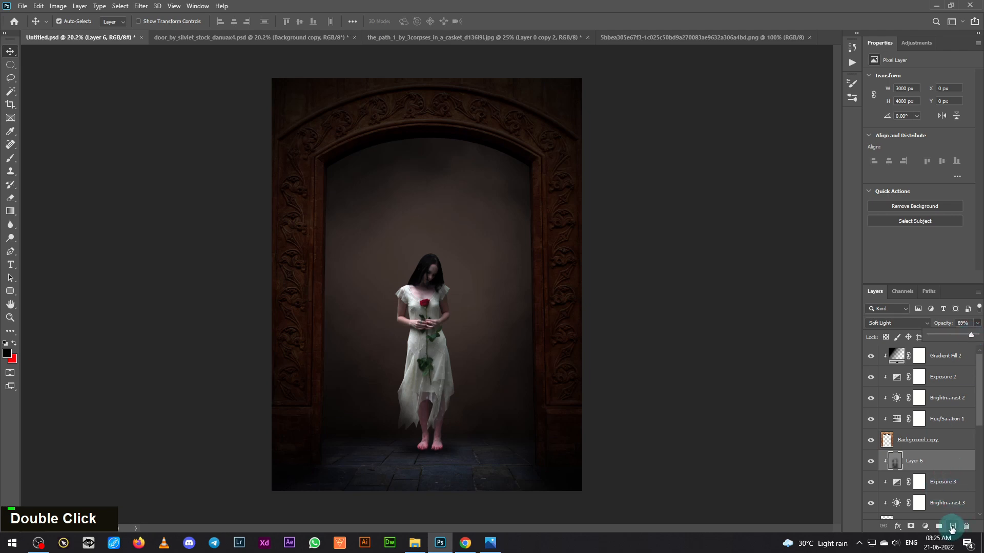
# Add another layer clipped to the woman and paint soft black over her feet with an 1100 px brush at 36% flow
pyautogui.click(952, 526)
pyautogui.keyDown('alt'); pyautogui.click(958, 467); pyautogui.keyUp('alt')
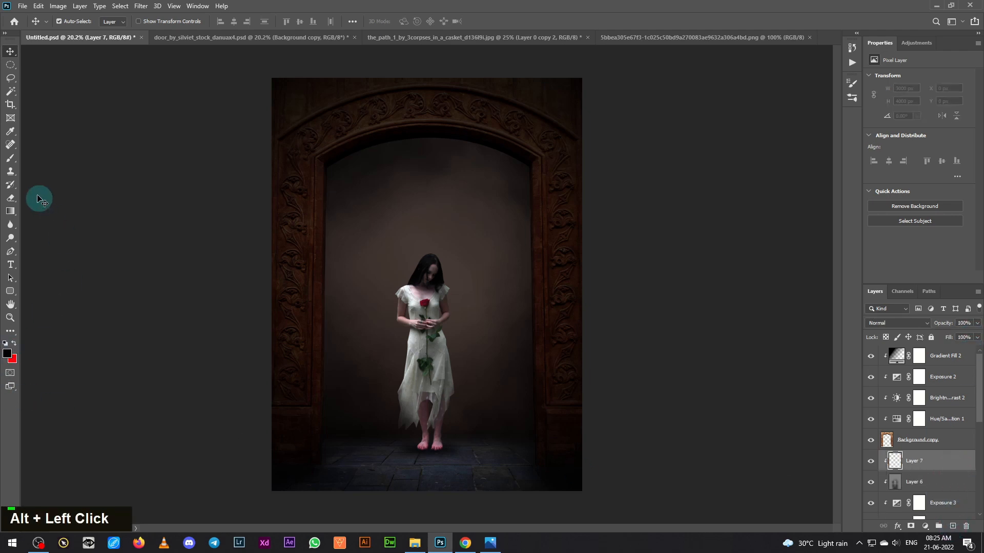
pyautogui.click(10, 157)
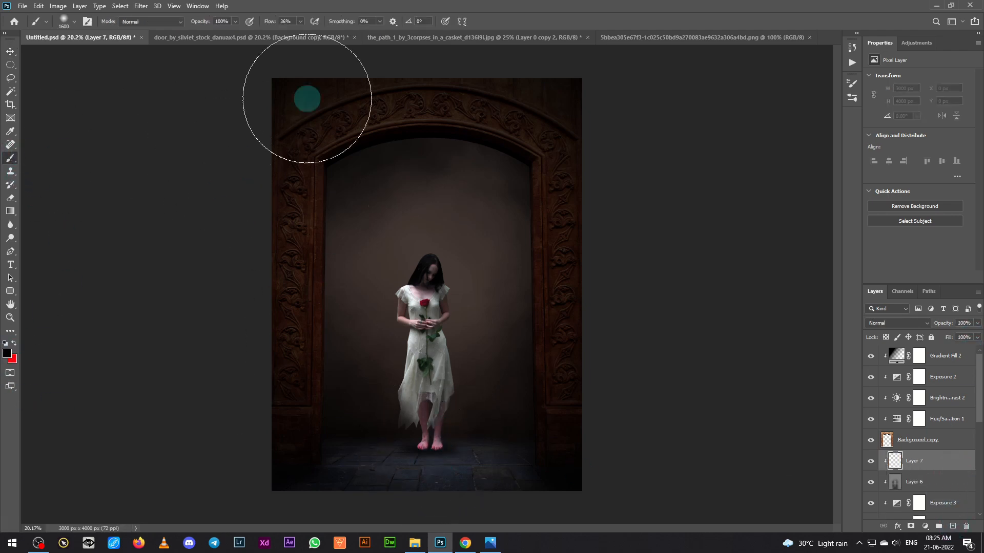
pyautogui.press('[')
pyautogui.press('[')
pyautogui.press('[')
pyautogui.press('[')
pyautogui.press('[')
pyautogui.click(439, 472)
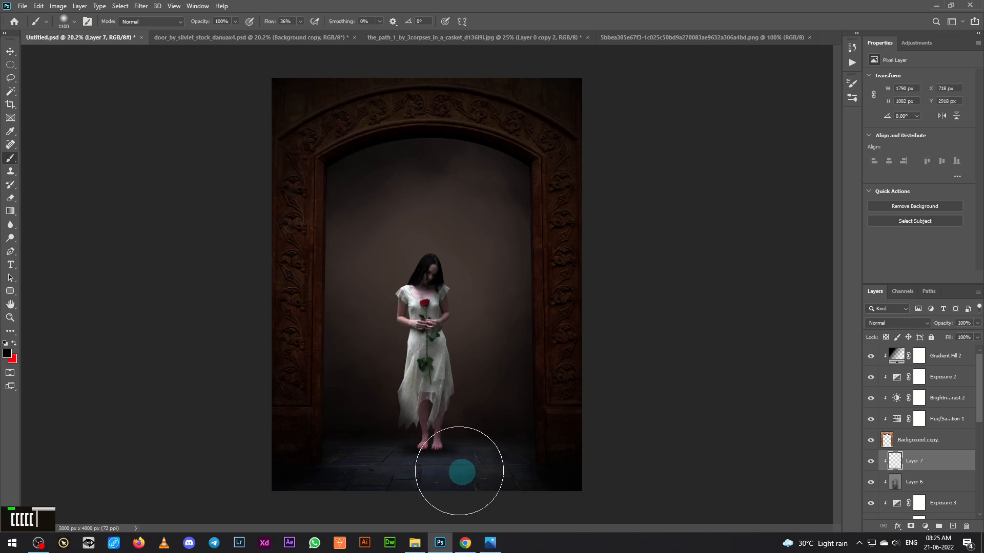
# Paint black shading along the woman's legs and lower dress with a 500 px brush, and reduce the shading layer's opacity to 87%
pyautogui.press('[')
pyautogui.press('[')
pyautogui.press('[')
pyautogui.press('[')
pyautogui.press('[')
pyautogui.press('[')
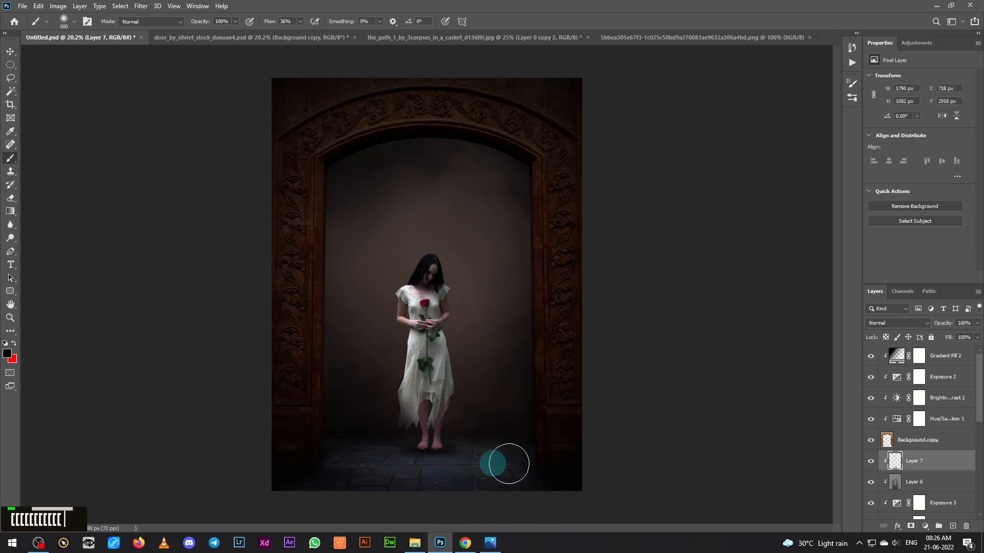
pyautogui.hotkey('ctrl', '=')
pyautogui.scroll(-3, 520, 443)
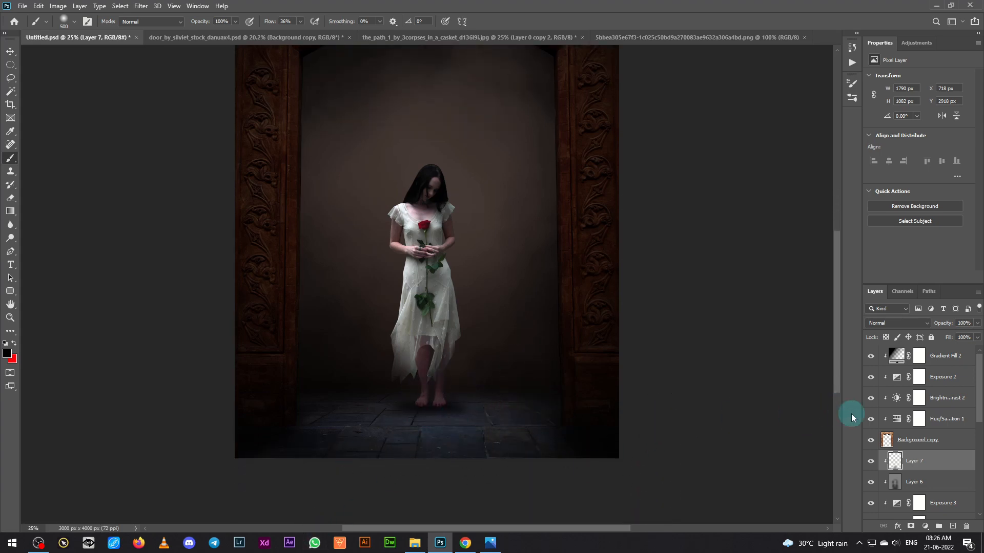
pyautogui.hotkey('ctrl', '-')
pyautogui.doubleClick(408, 341)
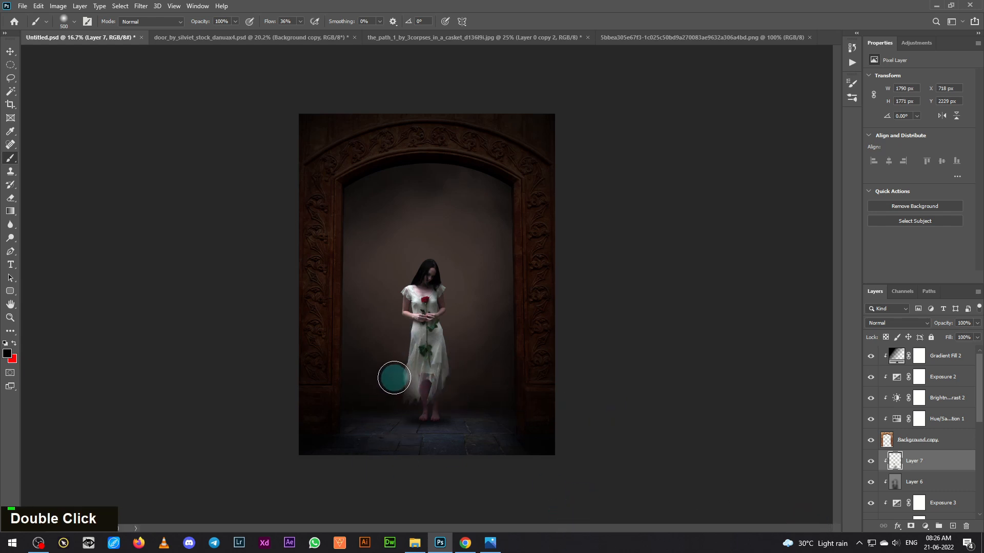
pyautogui.click(977, 323)
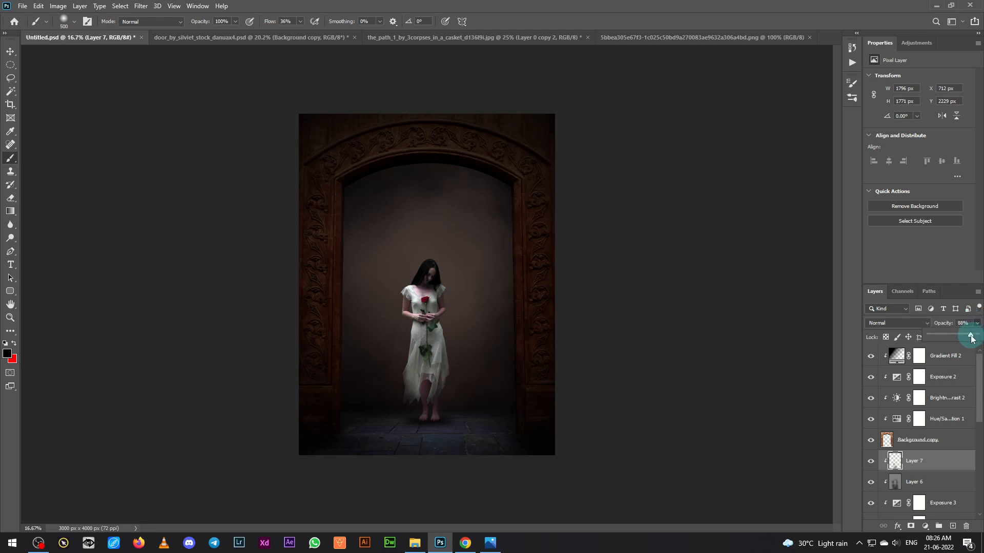
pyautogui.click(11, 52)
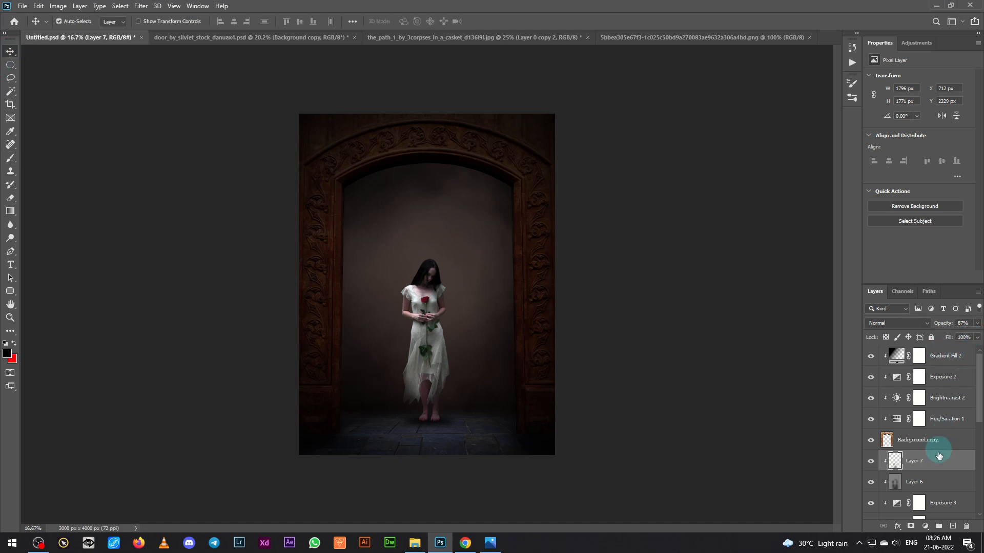
pyautogui.scroll(-1, 954, 465)
pyautogui.scroll(1, 954, 465)
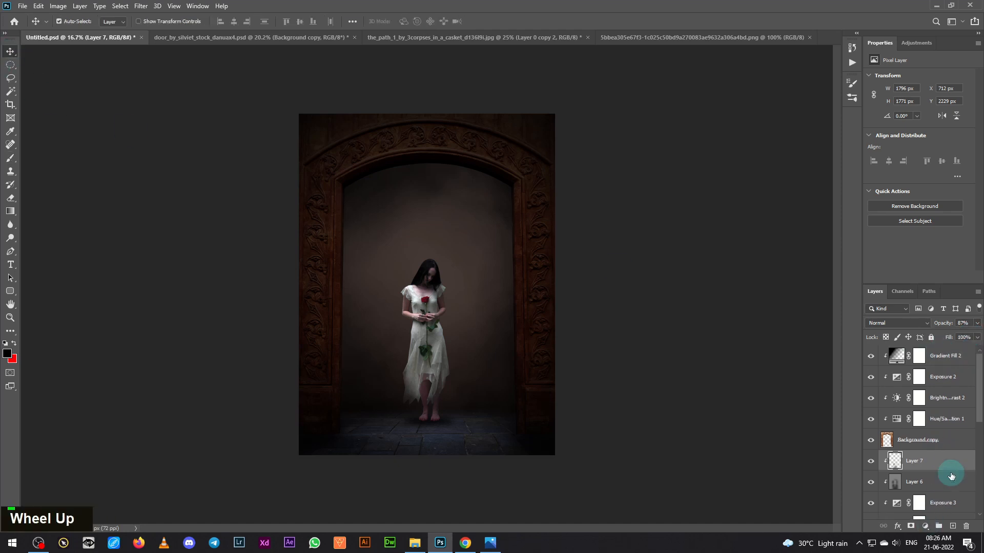
pyautogui.click(925, 526)
pyautogui.click(937, 430)
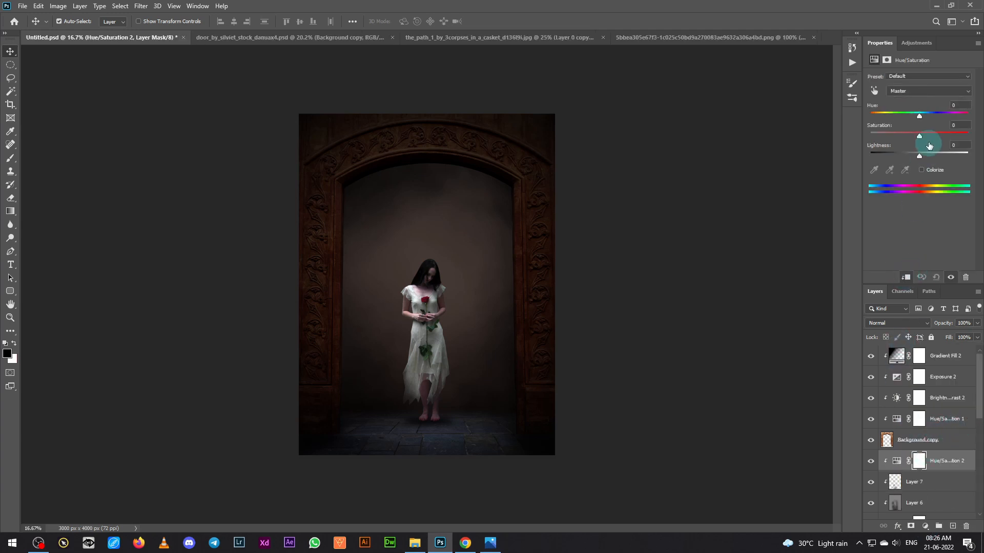
pyautogui.moveTo(918, 119); pyautogui.dragTo(941, 127)
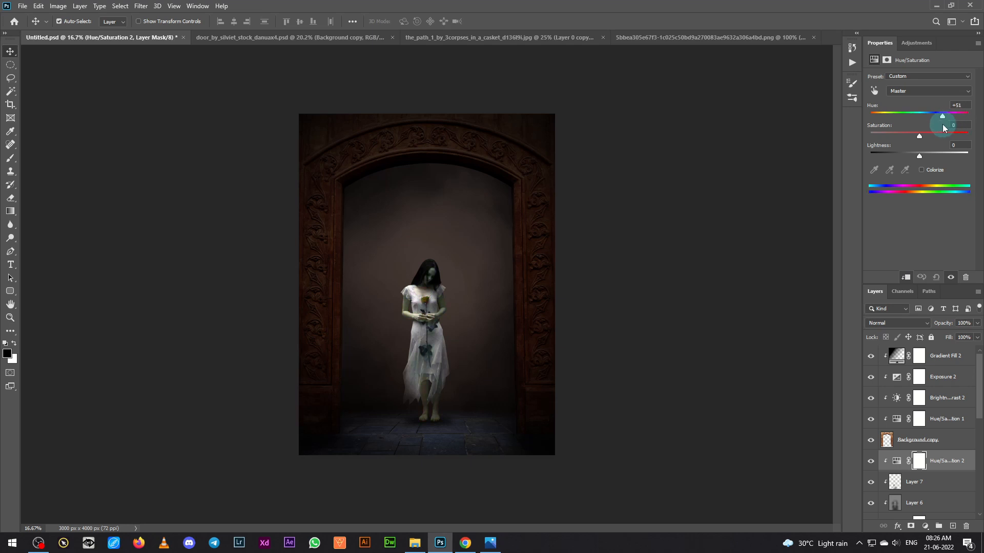
pyautogui.hotkey('ctrl', 'z')
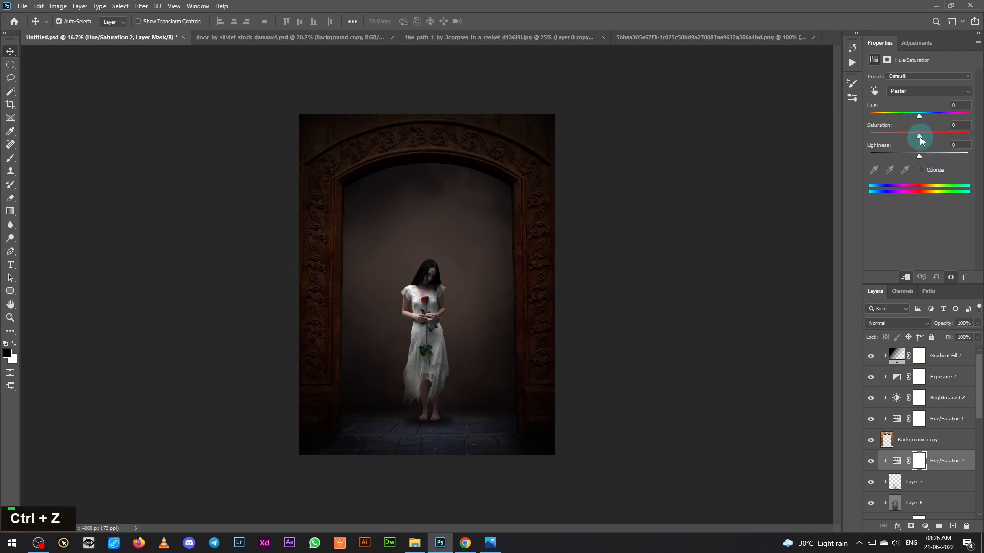
pyautogui.moveTo(921, 137); pyautogui.dragTo(933, 138)
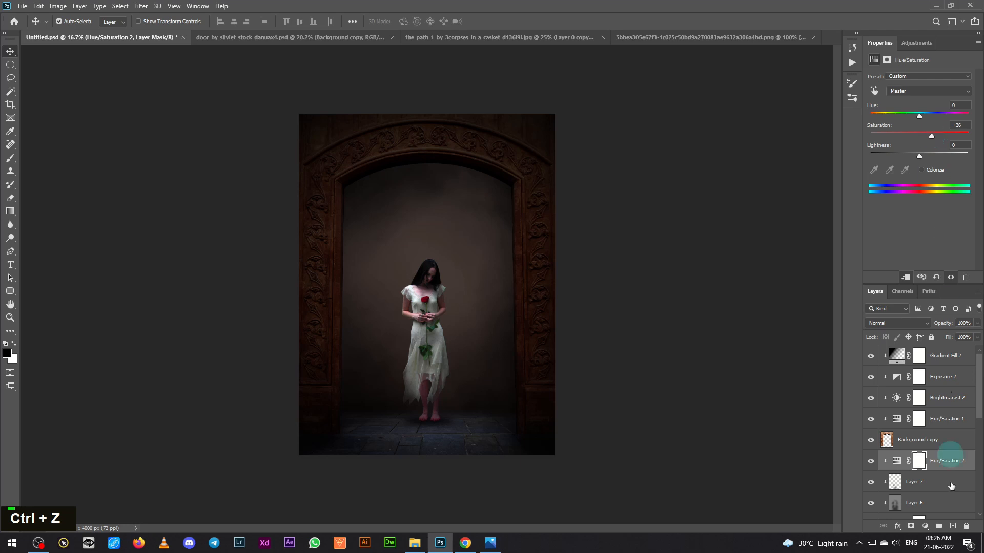
pyautogui.press('Delete')
# Add a Levels adjustment clipped to the woman, with the midtone input at 0.77 and the white input at 214
pyautogui.click(924, 528)
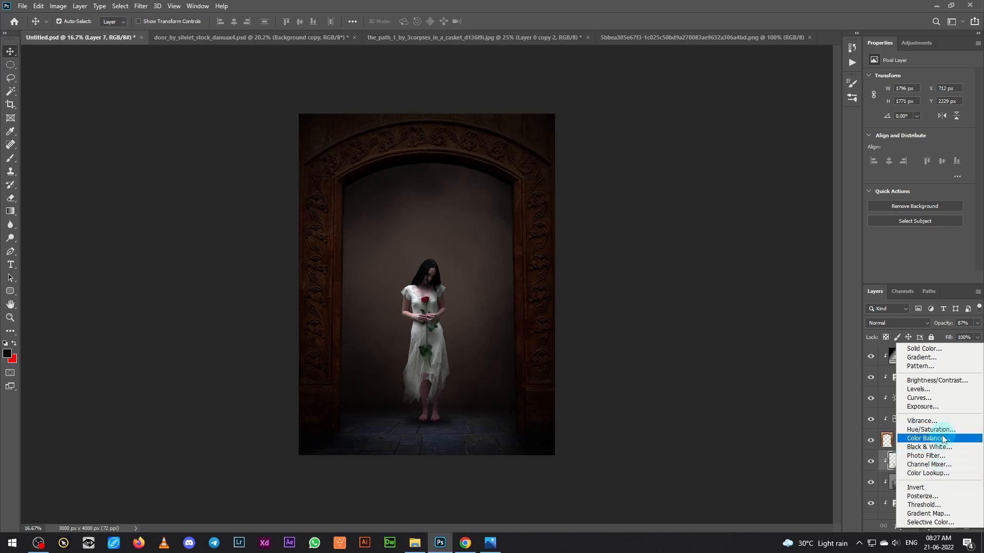
pyautogui.click(944, 395)
pyautogui.click(906, 277)
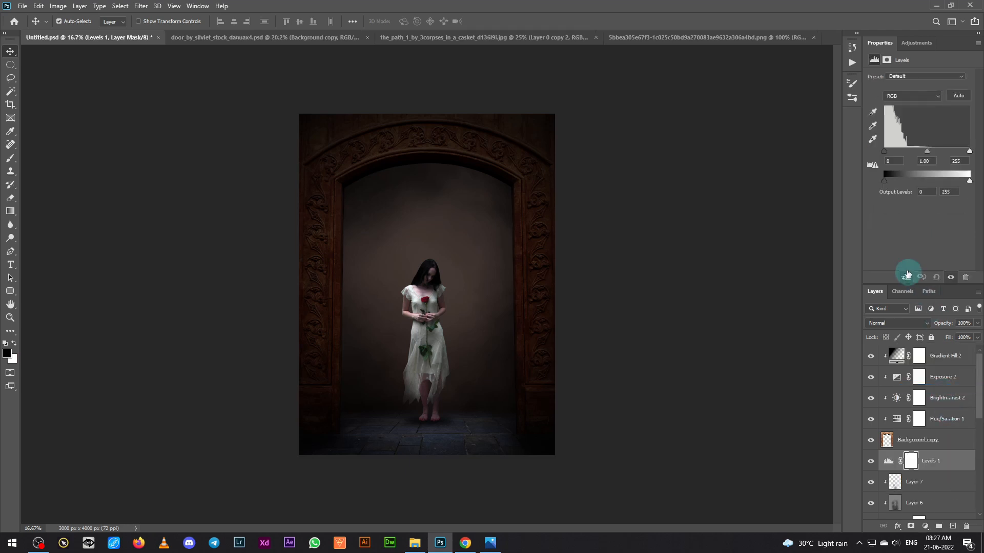
pyautogui.moveTo(968, 152); pyautogui.dragTo(956, 154)
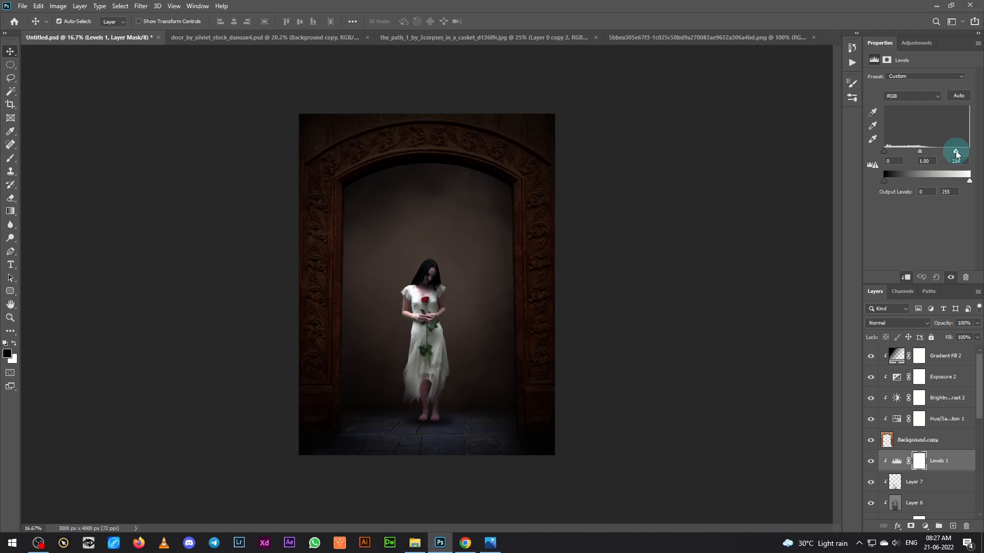
pyautogui.click(920, 149)
pyautogui.moveTo(924, 151); pyautogui.dragTo(928, 153)
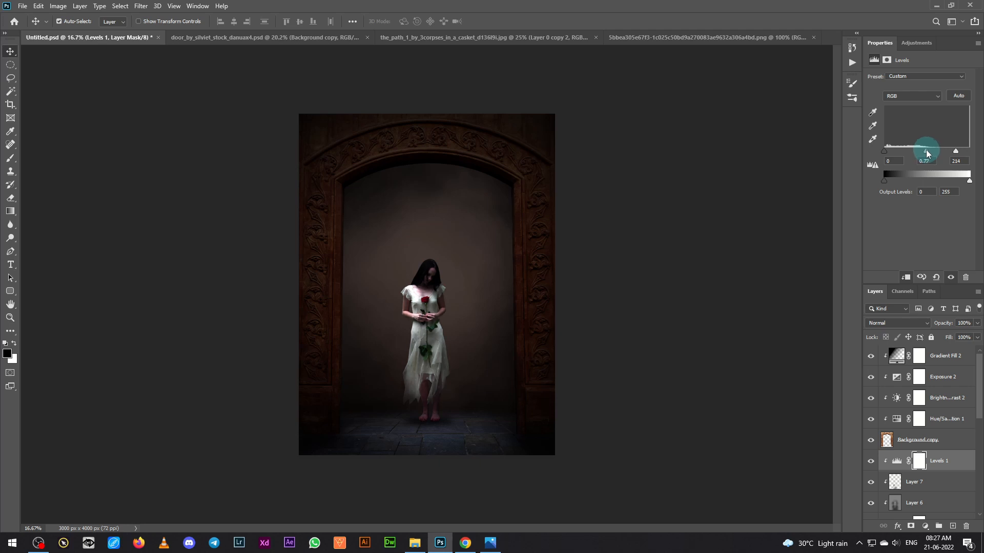
# Dodge the woman's upper body and dress on the gray Layer 6 with a 250 px brush, midtones range, 34% exposure
pyautogui.scroll(-1, 934, 461)
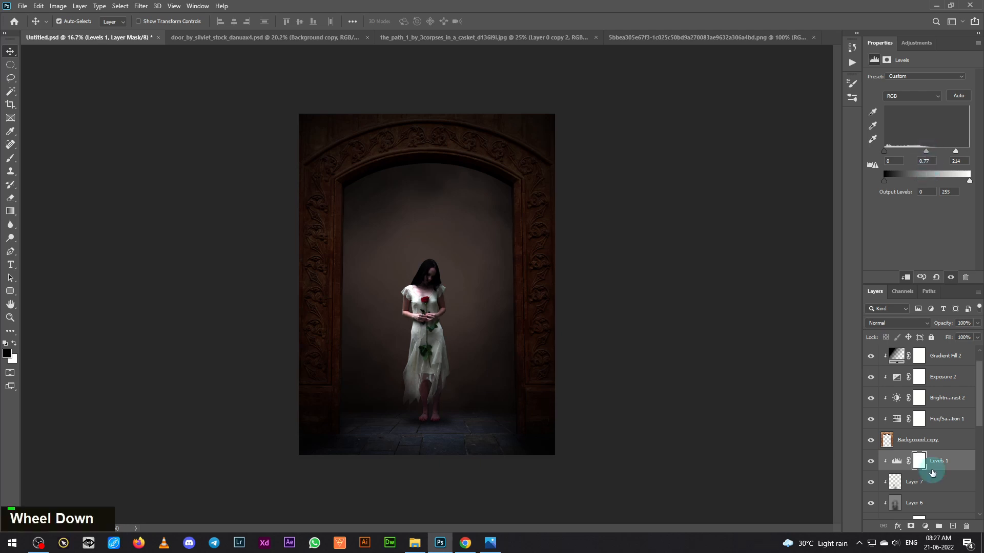
pyautogui.click(896, 485)
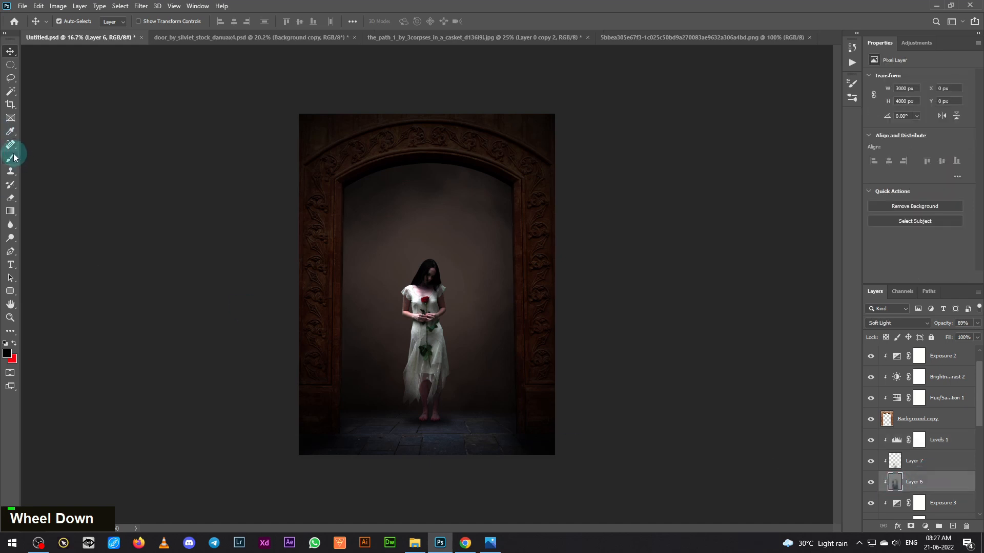
pyautogui.doubleClick(10, 238)
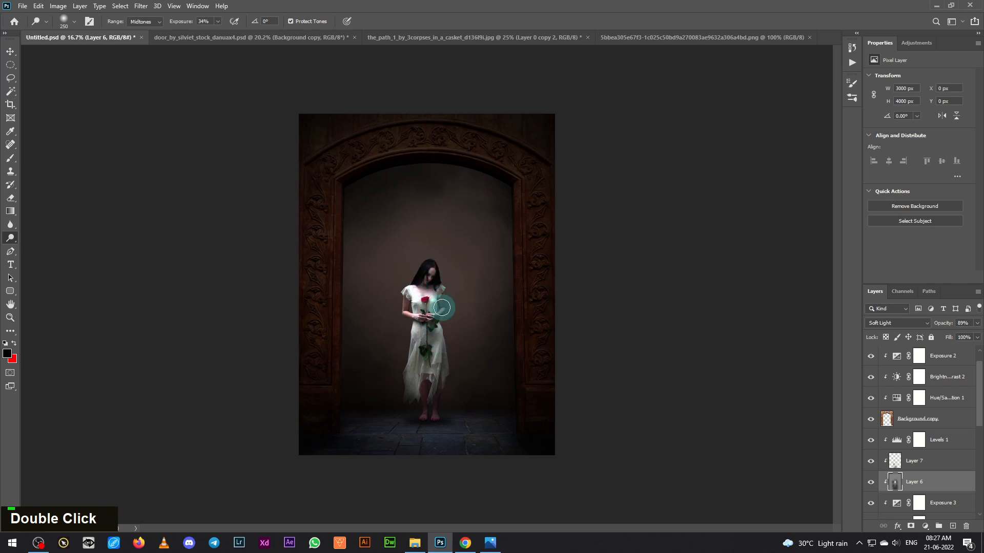
pyautogui.doubleClick(14, 54)
pyautogui.hotkey('ctrl', '0')
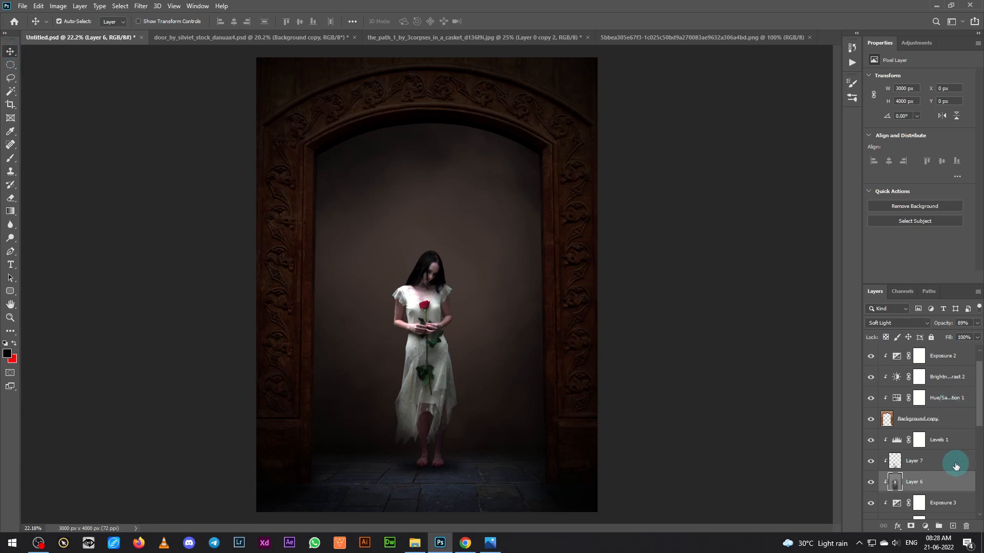
# Add a clipped Color Balance above Levels 1 with midtones Cyan-Red +17 and Yellow-Blue -25, and set the Levels white input to 208
pyautogui.click(956, 445)
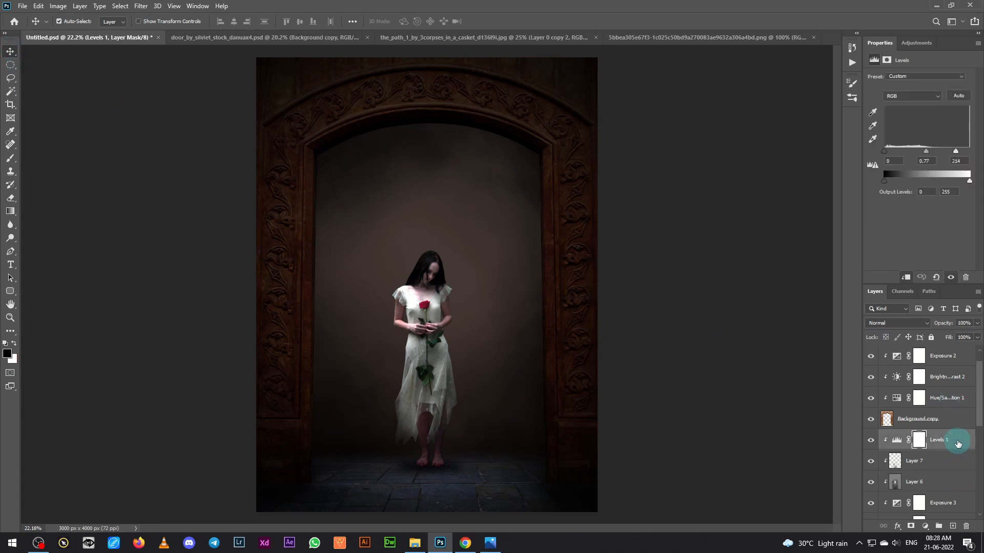
pyautogui.click(925, 526)
pyautogui.click(930, 438)
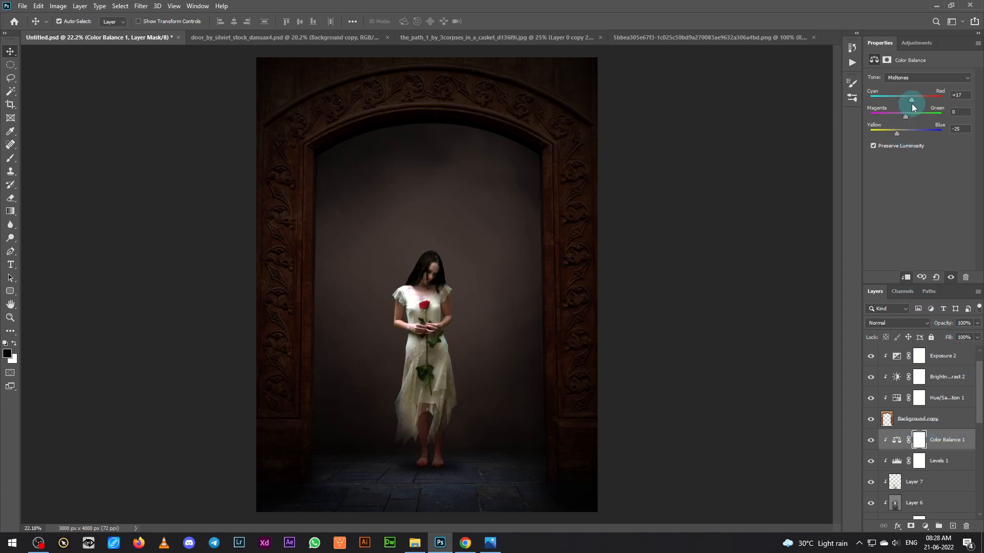
pyautogui.click(942, 461)
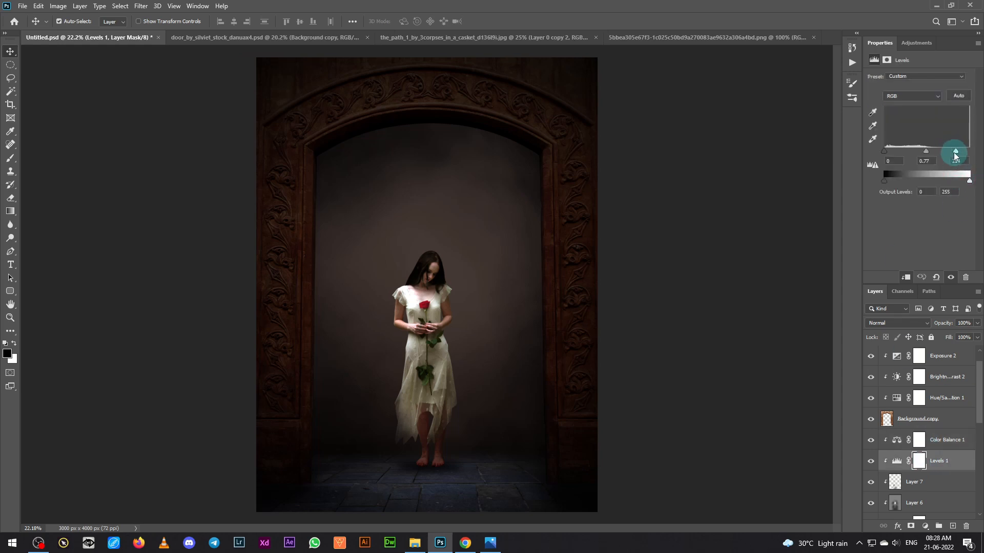
pyautogui.moveTo(956, 156); pyautogui.dragTo(954, 154)
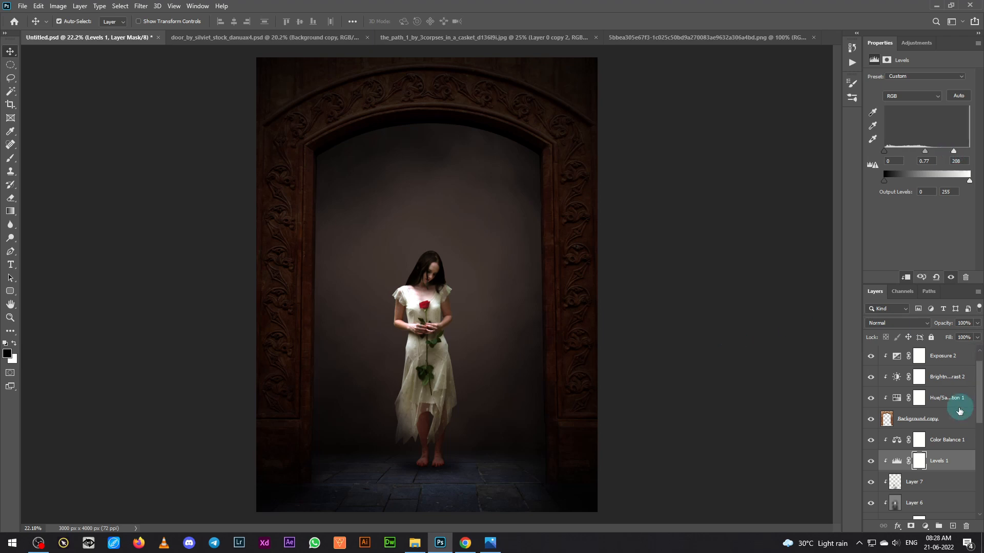
# Copy the horned demon from its PNG document into Untitled.psd as a new layer directly above Layer 3, behind the woman
pyautogui.scroll(-3, 948, 436)
pyautogui.scroll(-2, 949, 439)
pyautogui.click(944, 467)
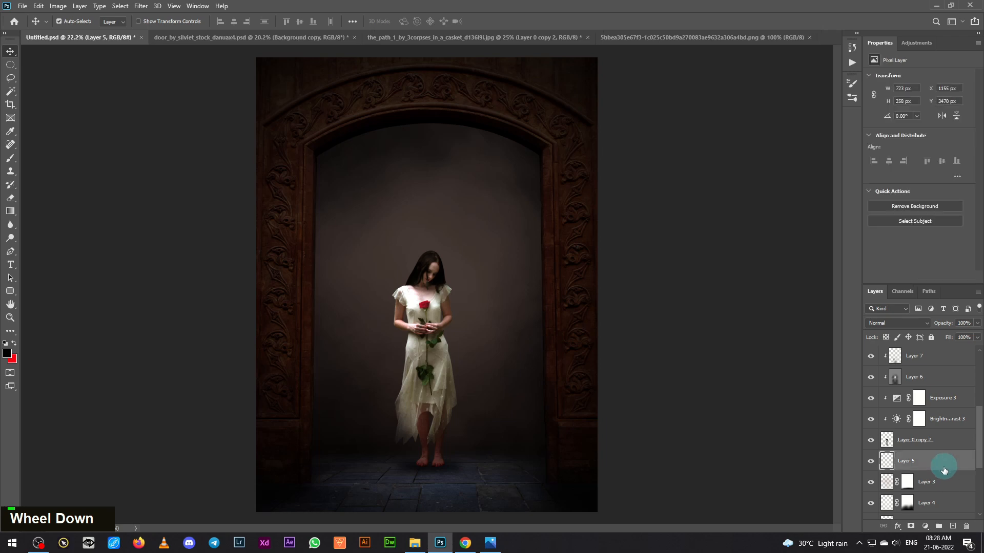
pyautogui.scroll(-1, 944, 469)
pyautogui.click(945, 467)
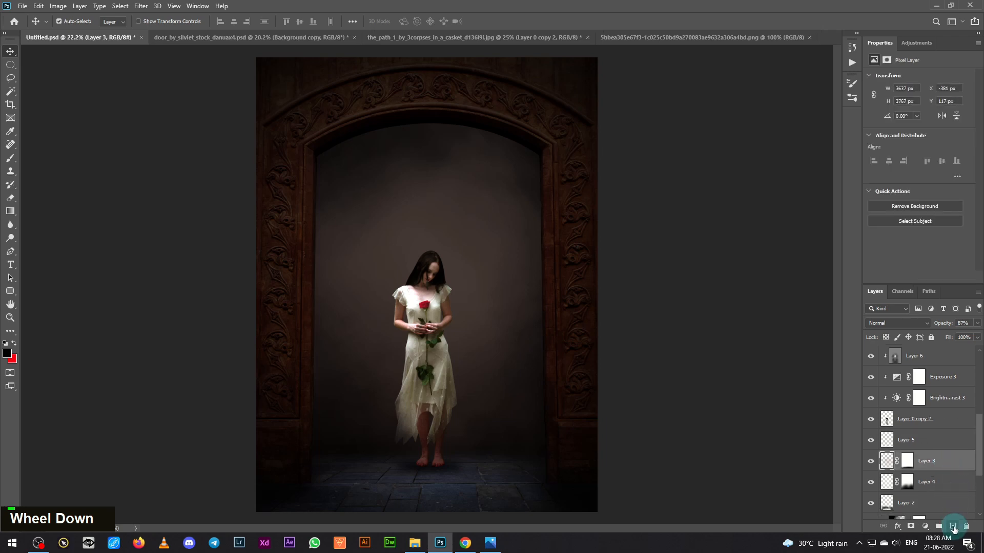
pyautogui.click(696, 42)
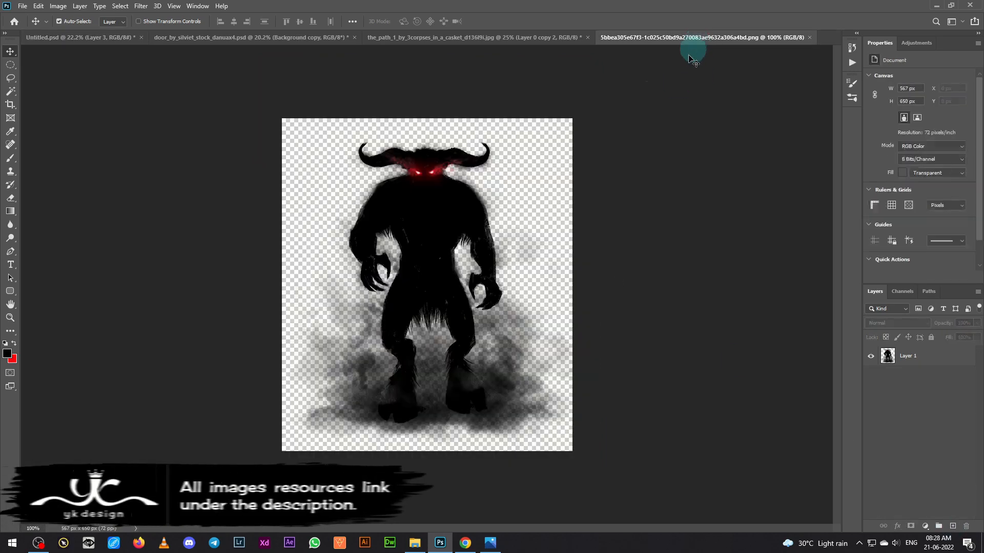
pyautogui.moveTo(433, 236); pyautogui.dragTo(522, 303)
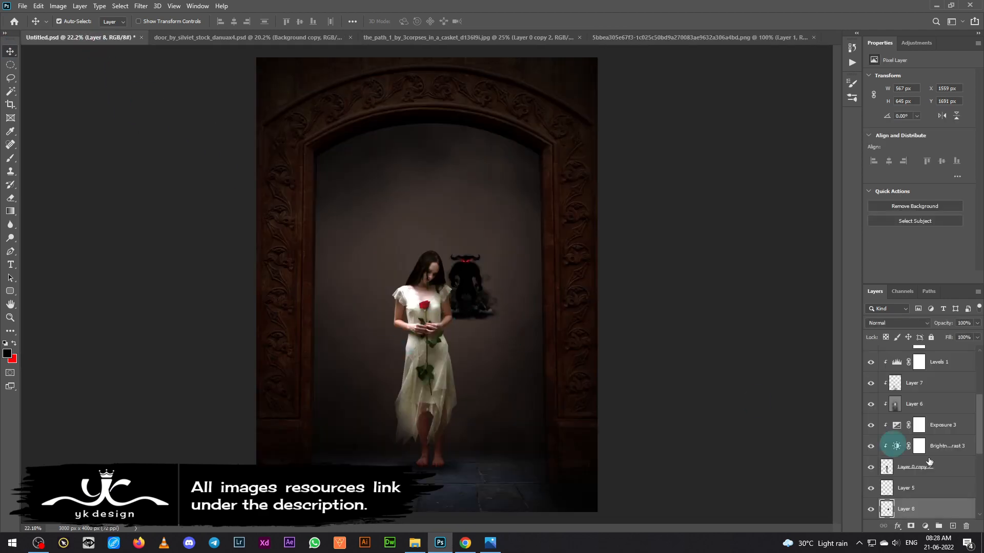
pyautogui.click(926, 510)
# Scale the demon to about 545% and centre it inside the door arch behind the woman
pyautogui.hotkey('ctrl', 't')
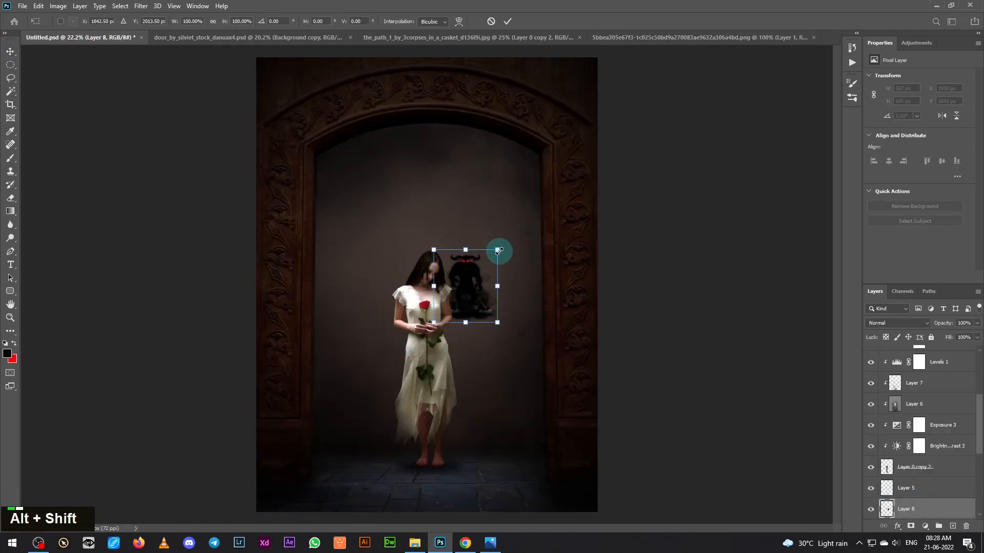
pyautogui.moveTo(498, 246); pyautogui.dragTo(637, 147)
pyautogui.moveTo(532, 266); pyautogui.dragTo(494, 297)
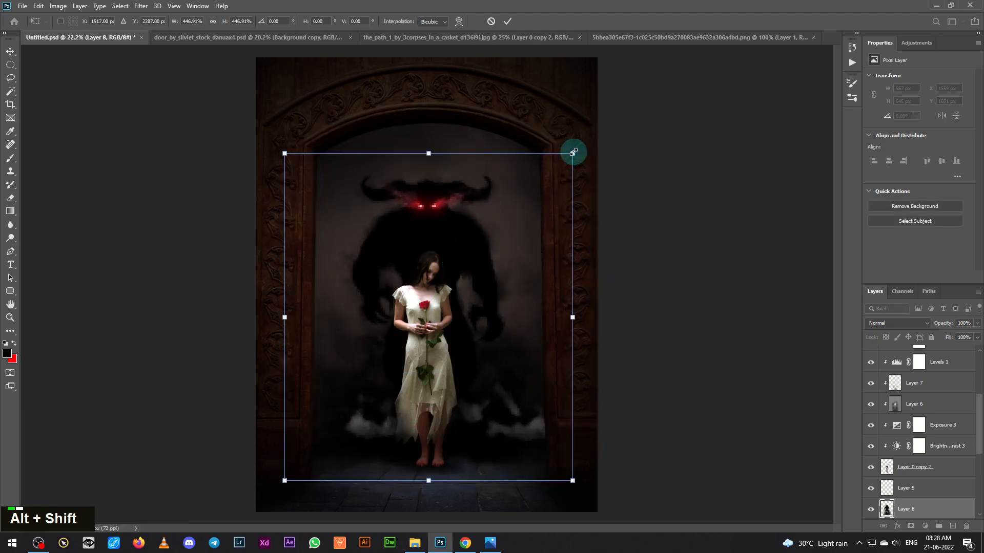
pyautogui.moveTo(573, 151); pyautogui.dragTo(607, 134)
pyautogui.moveTo(507, 301); pyautogui.dragTo(502, 293)
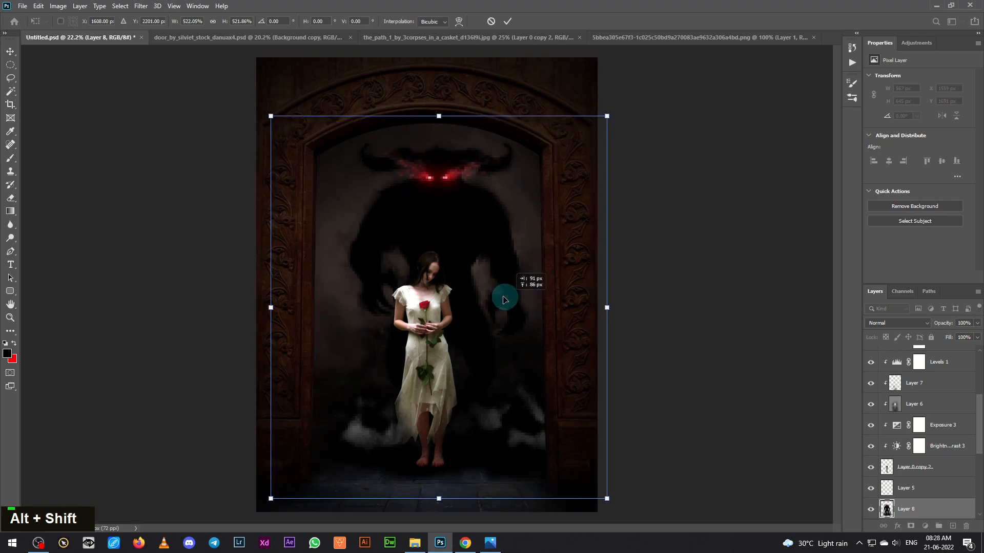
pyautogui.moveTo(595, 113); pyautogui.dragTo(611, 107)
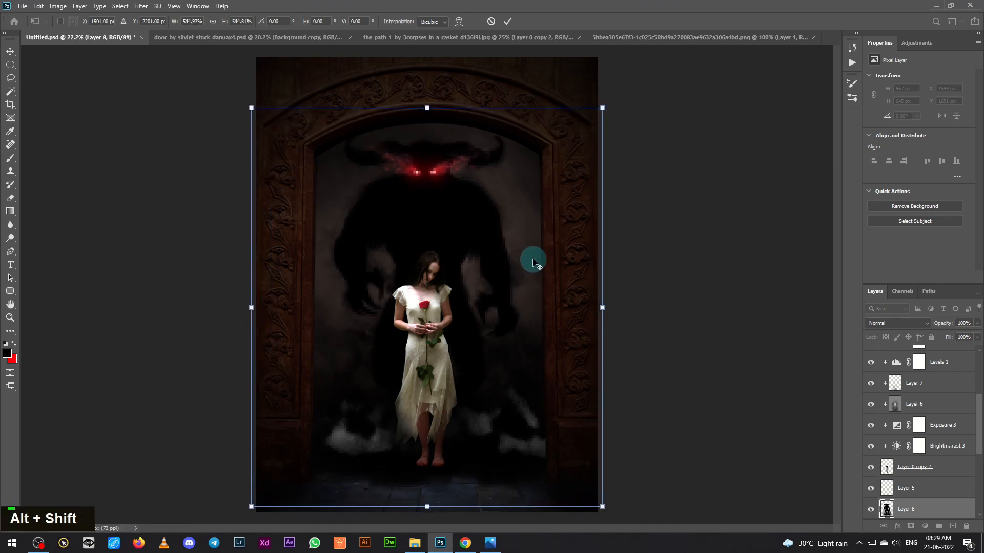
pyautogui.moveTo(532, 259); pyautogui.dragTo(531, 269)
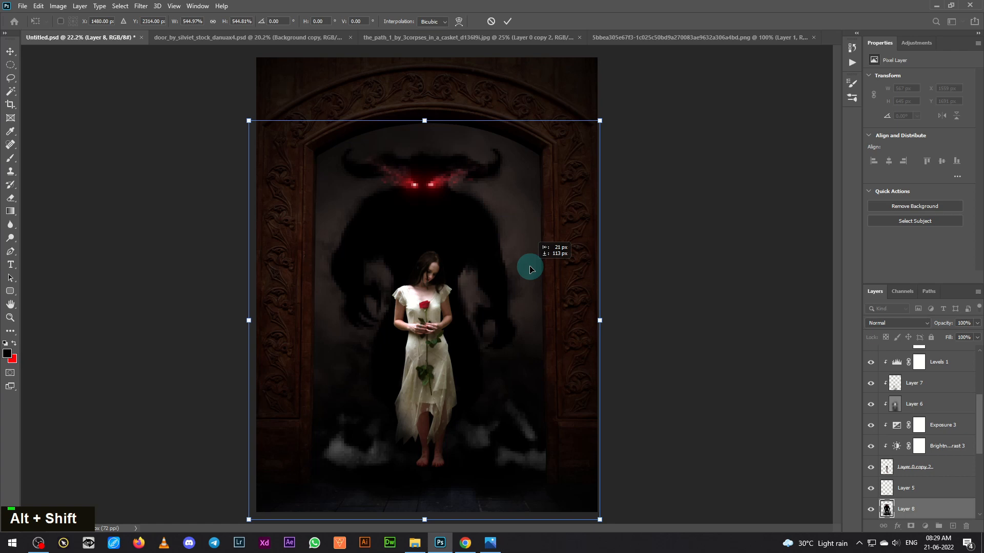
pyautogui.press('Return')
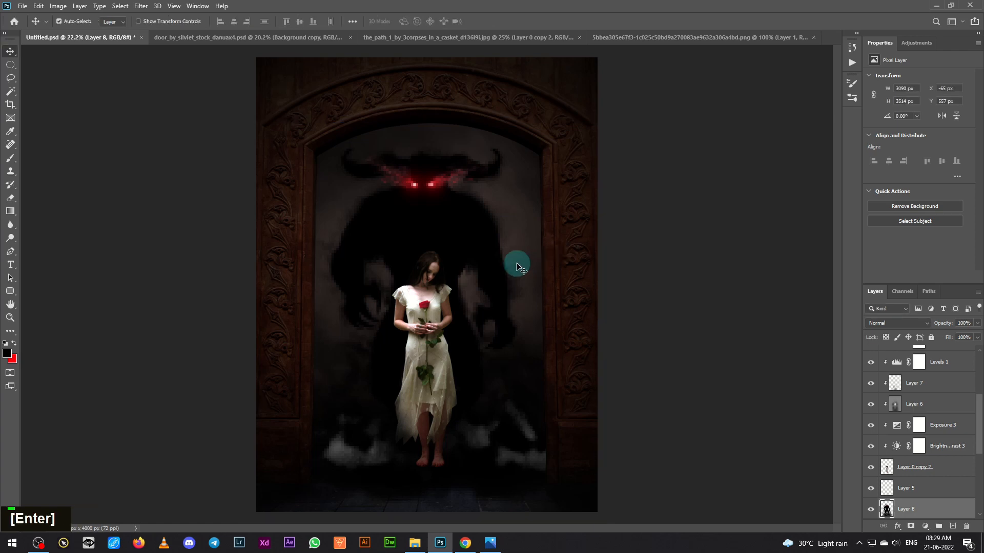
pyautogui.press('Left')
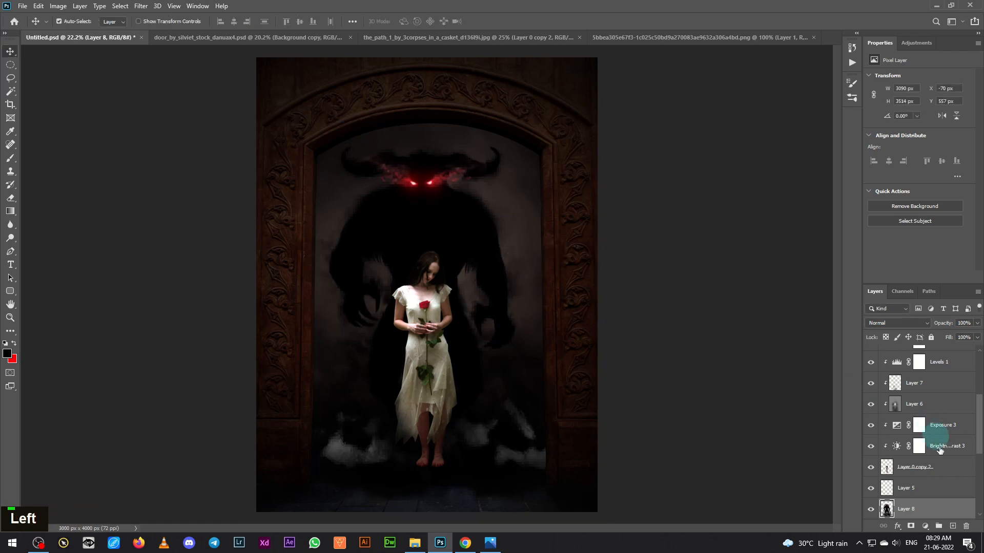
# Add a mask to the demon layer and fade out its lower body with a black 3000 px fog brush at 100% flow
pyautogui.click(911, 526)
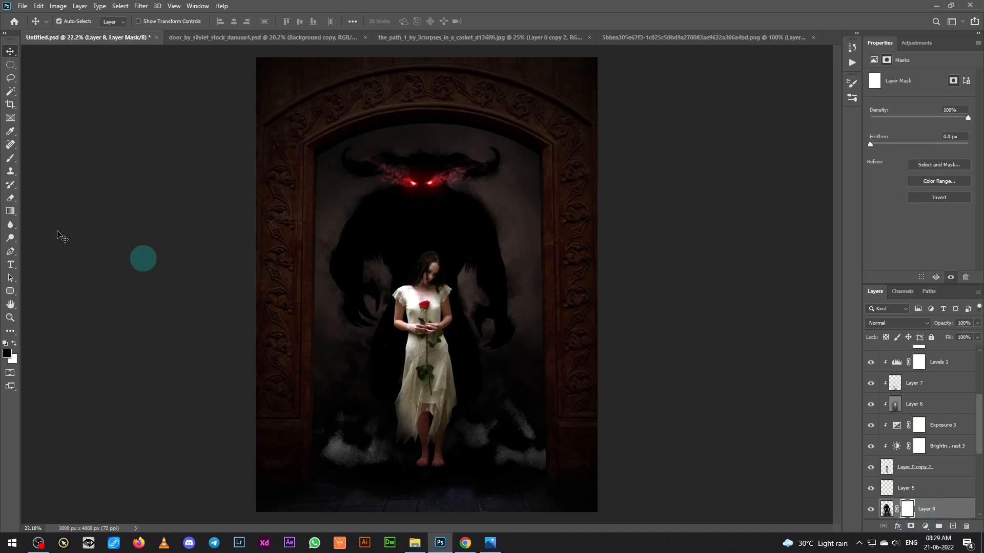
pyautogui.click(10, 157)
pyautogui.click(64, 26)
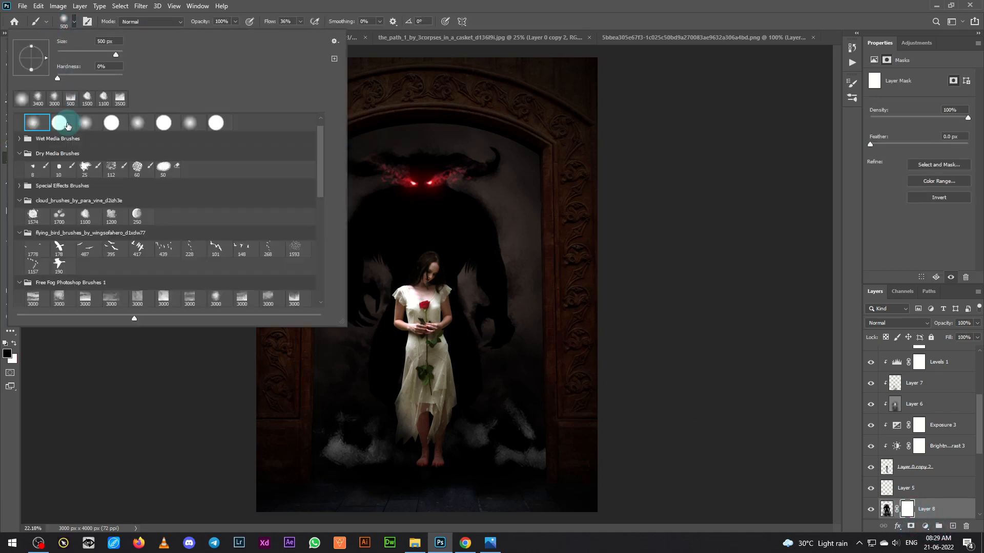
pyautogui.scroll(-1, 121, 255)
pyautogui.scroll(-1, 121, 255)
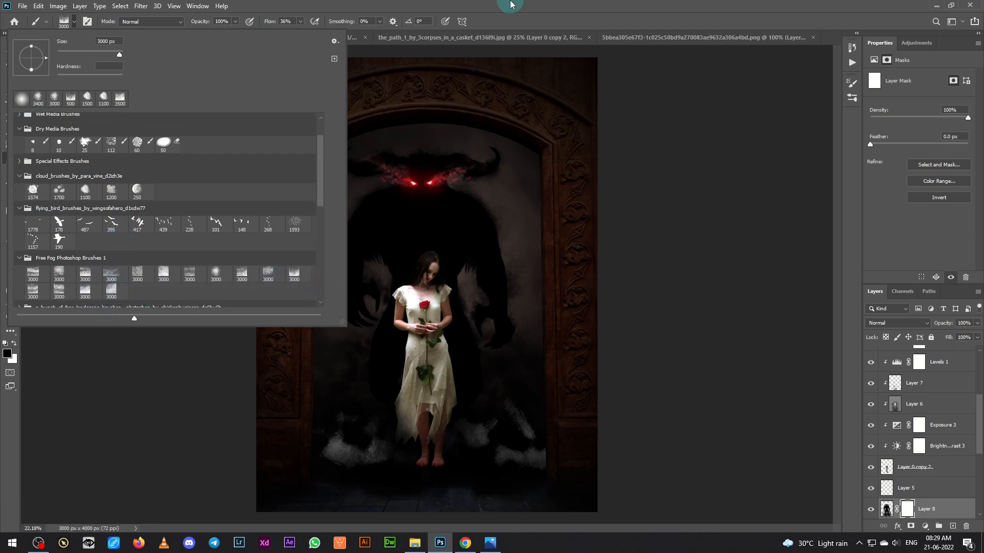
pyautogui.doubleClick(295, 273)
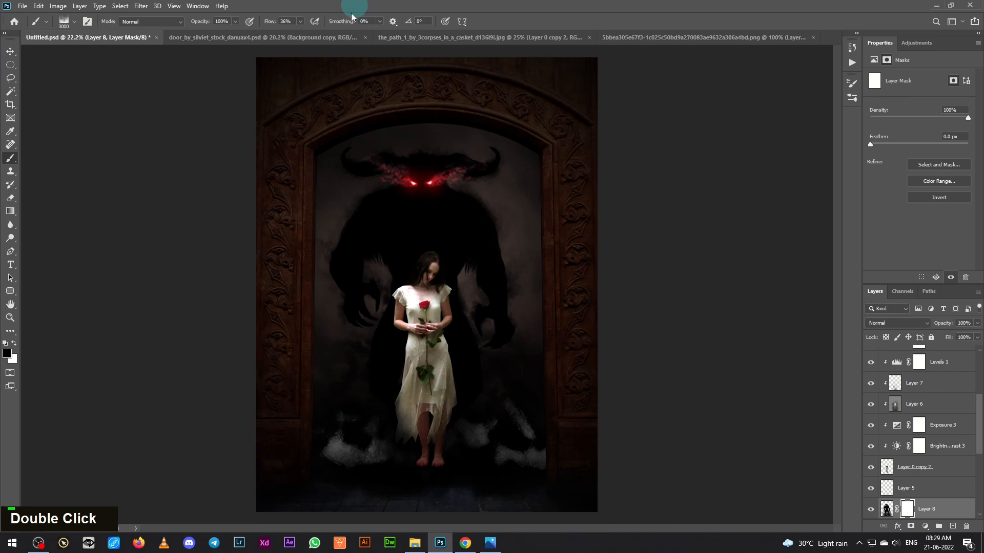
pyautogui.moveTo(300, 33); pyautogui.dragTo(333, 32)
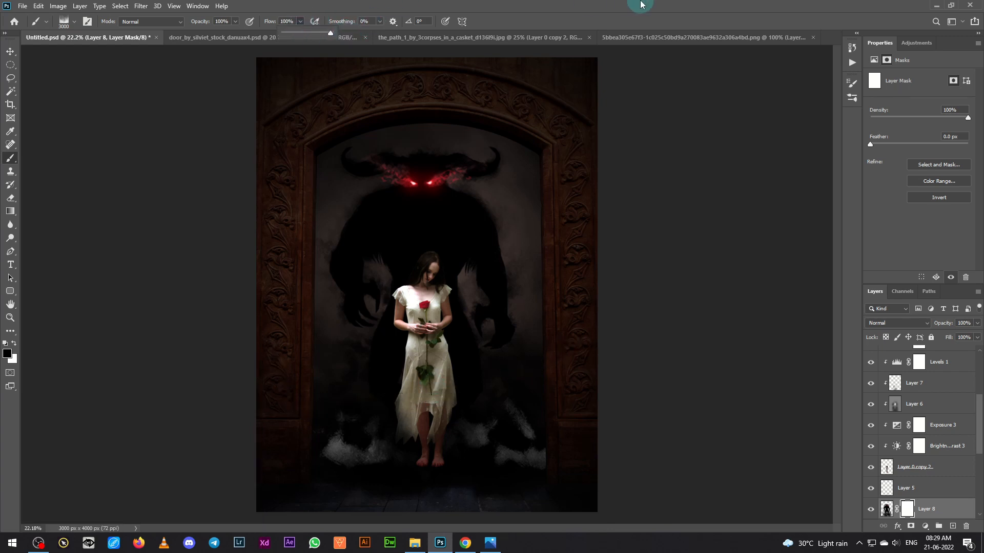
pyautogui.click(439, 398)
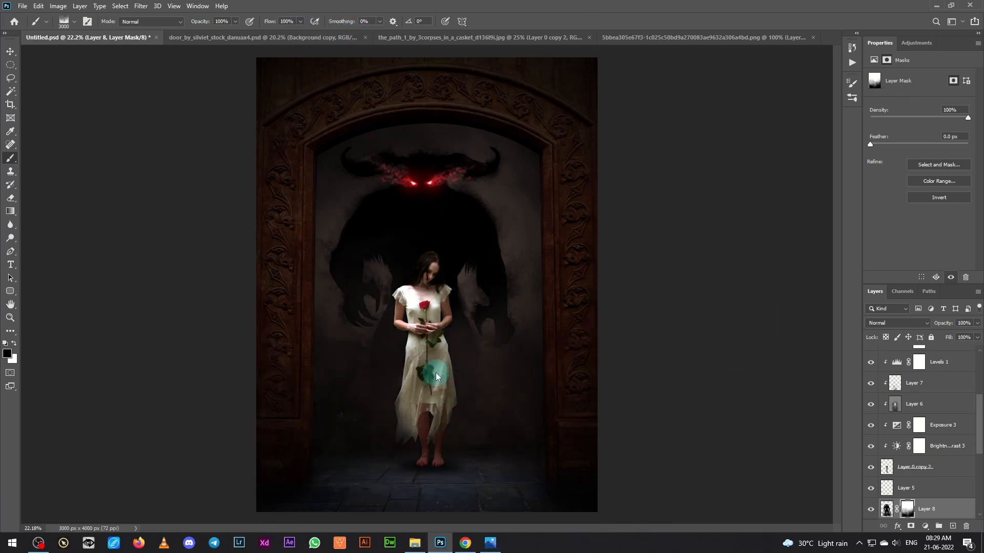
pyautogui.doubleClick(439, 373)
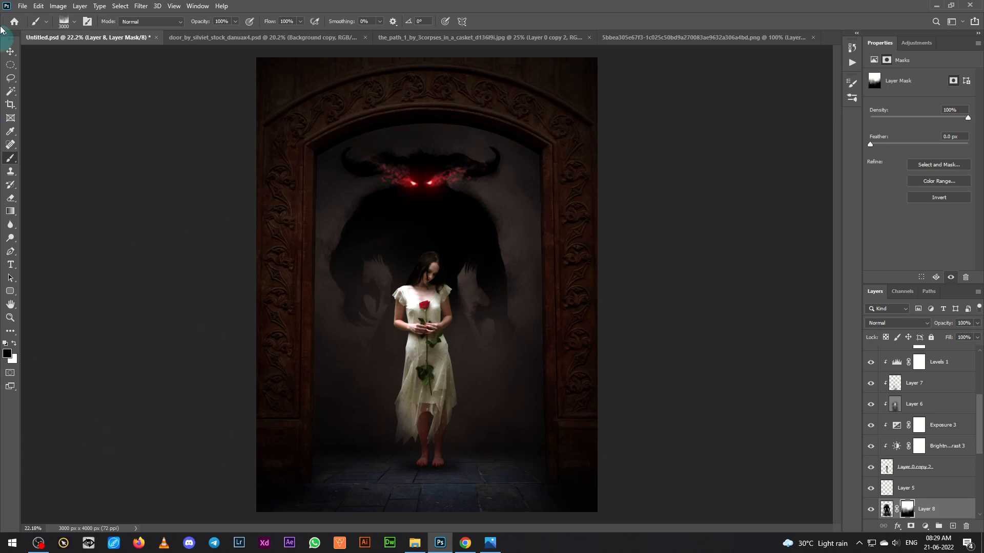
pyautogui.click(10, 53)
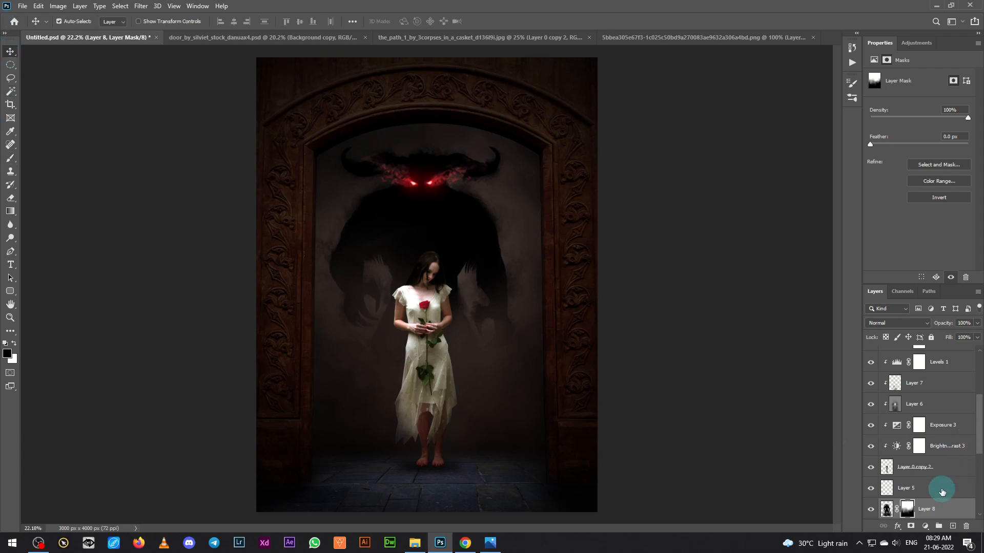
# Paint black on Layer 3's mask with the 3000 px fog brush to fade the haze around the woman's legs
pyautogui.scroll(-2, 942, 498)
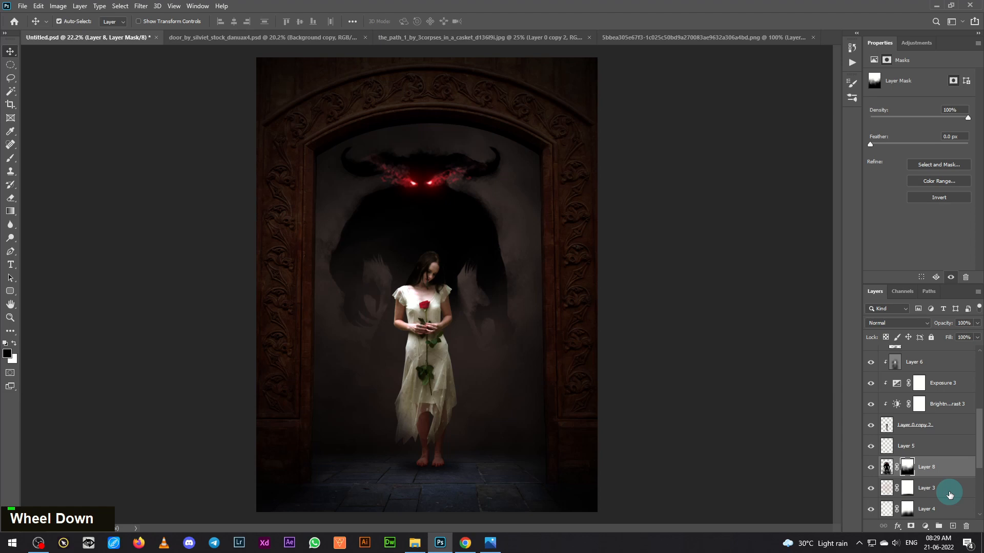
pyautogui.click(949, 495)
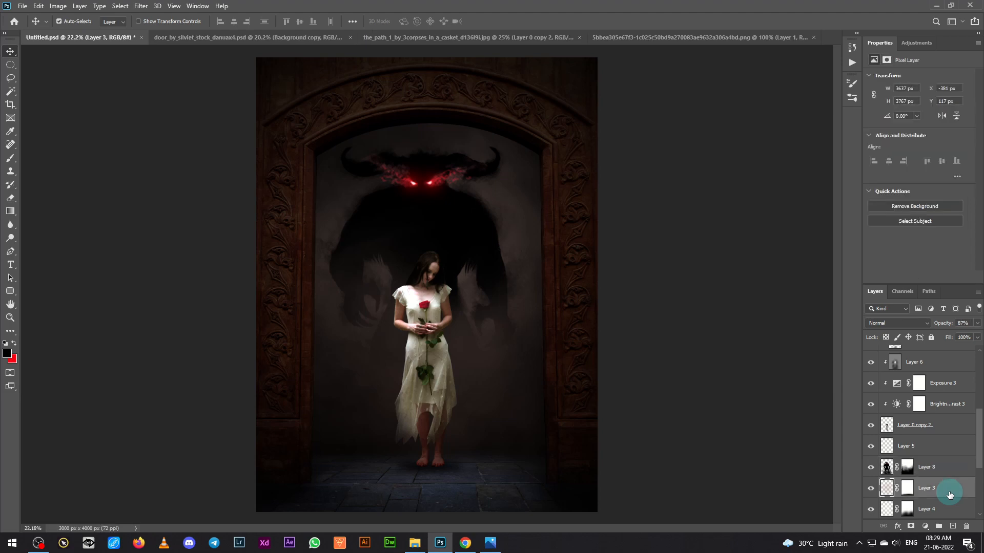
pyautogui.click(906, 490)
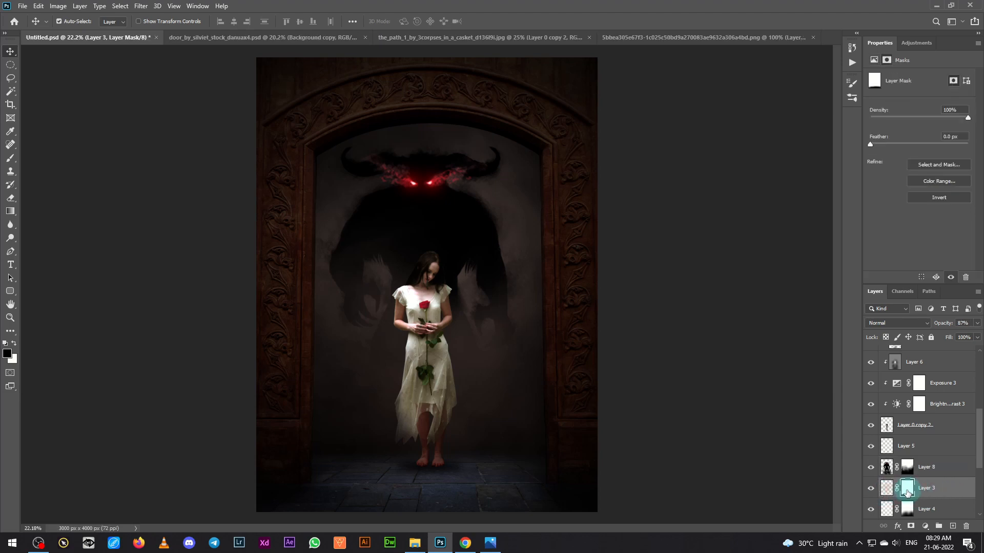
pyautogui.click(11, 158)
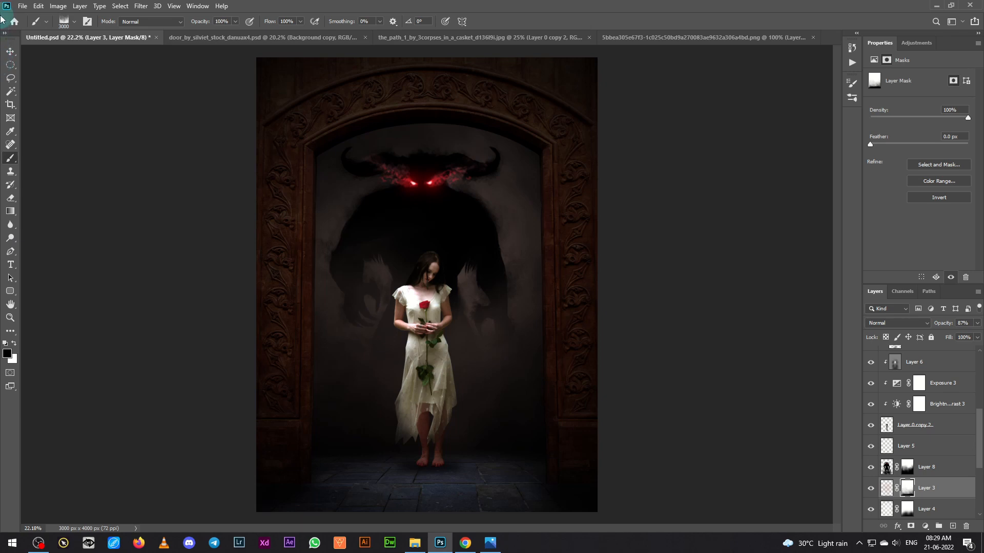
# Stretch the shadow on Layer 5 under the woman's feet to about 160% height and nudge it into place
pyautogui.click(9, 52)
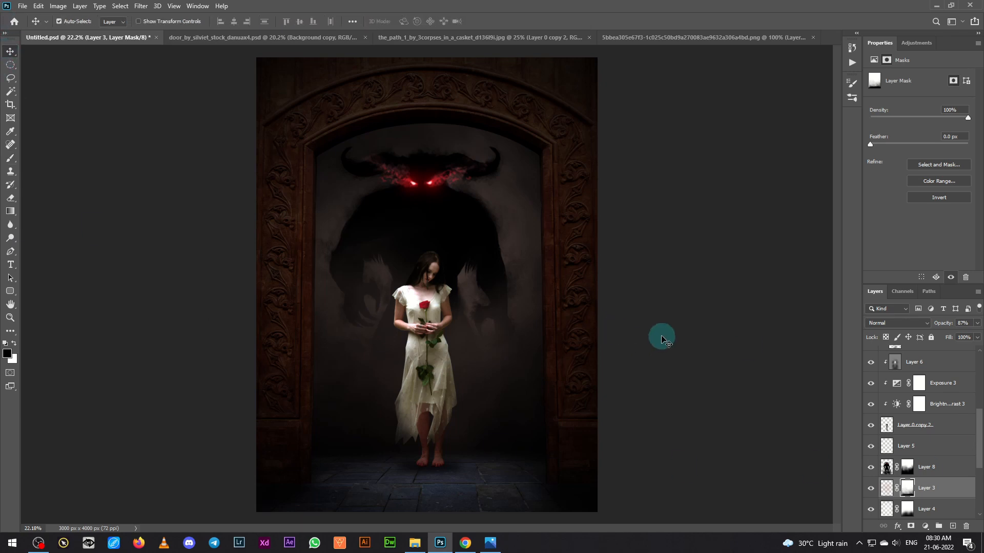
pyautogui.click(928, 451)
pyautogui.hotkey('ctrl', 't')
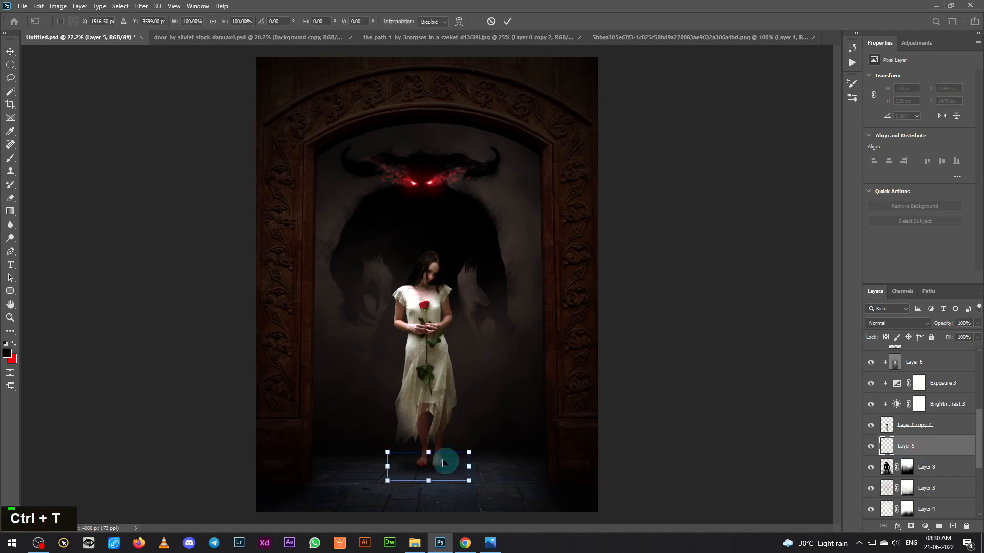
pyautogui.moveTo(430, 444); pyautogui.dragTo(430, 444)
pyautogui.moveTo(429, 480)
pyautogui.mouseDown()
pyautogui.moveTo(428, 490)
pyautogui.moveTo(436, 471)
pyautogui.mouseUp()
pyautogui.press('Up')
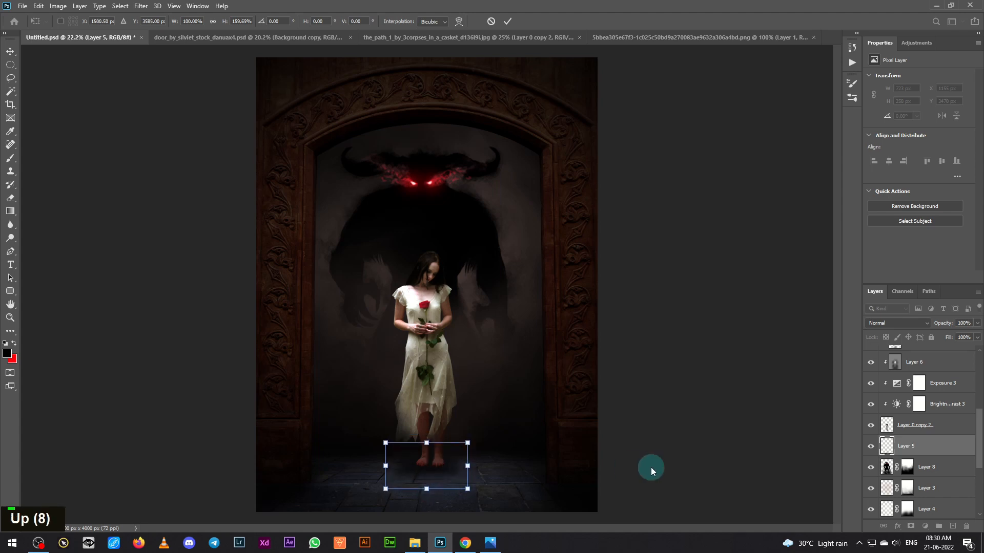
pyautogui.press('Return')
pyautogui.press('Right')
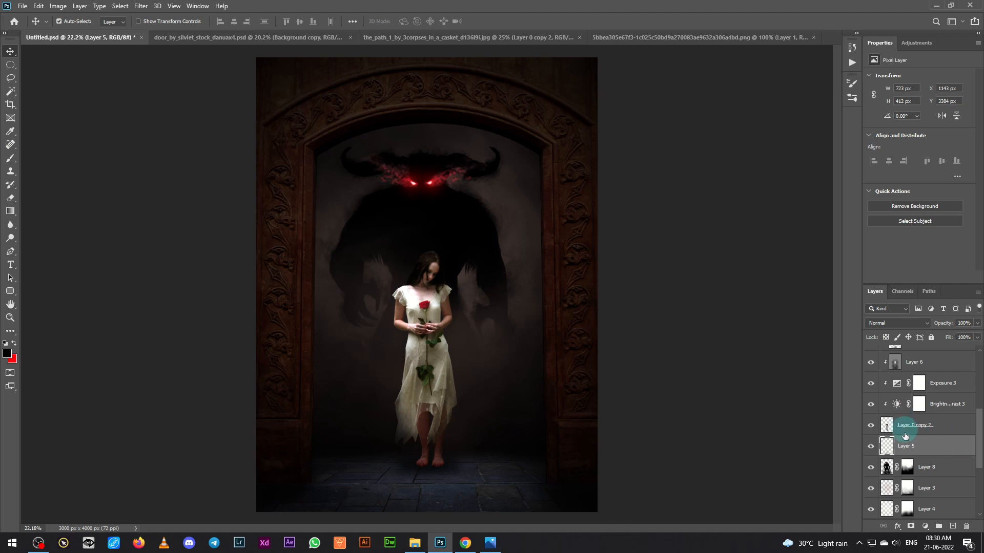
# Paint black on Gradient Fill 2's mask with a greatly enlarged cloud brush at 15% flow to lighten the door frame's shading
pyautogui.scroll(5, 940, 441)
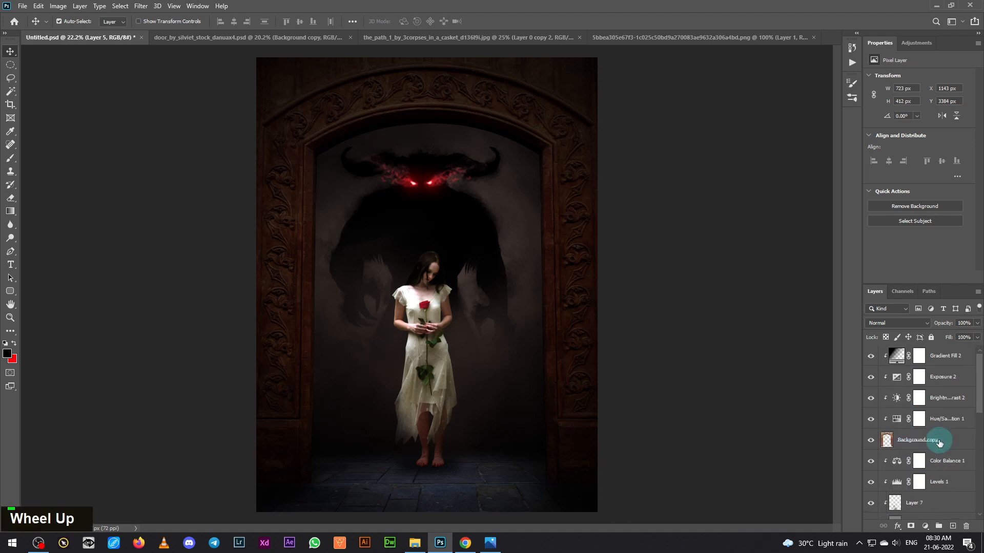
pyautogui.click(870, 356)
pyautogui.click(870, 356)
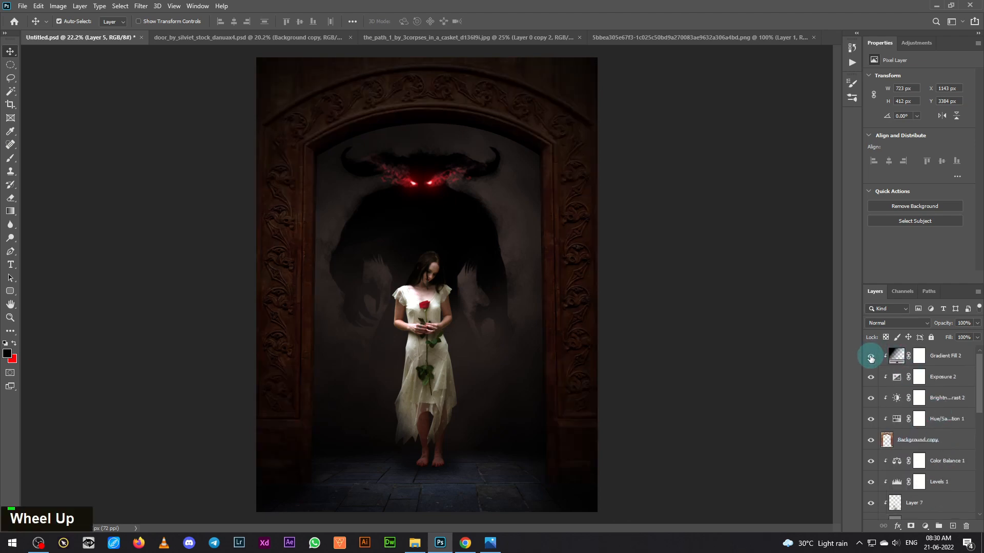
pyautogui.click(914, 359)
pyautogui.click(11, 159)
pyautogui.click(63, 21)
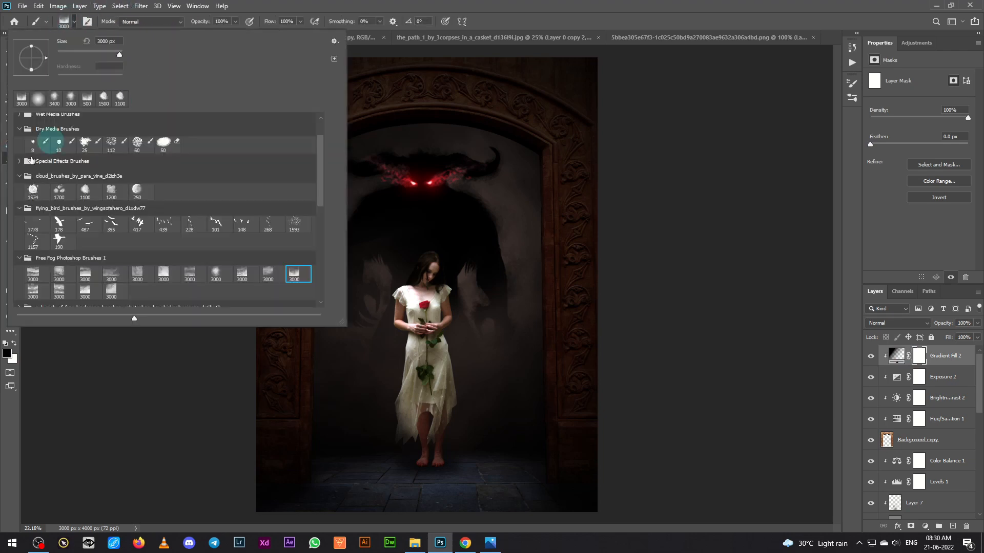
pyautogui.click(487, 4)
pyautogui.press(']')
pyautogui.press(']')
pyautogui.press(']')
pyautogui.press(']')
pyautogui.press(']')
pyautogui.press(']')
pyautogui.press(']')
pyautogui.press(']')
pyautogui.press(']')
pyautogui.press(']')
pyautogui.press(']')
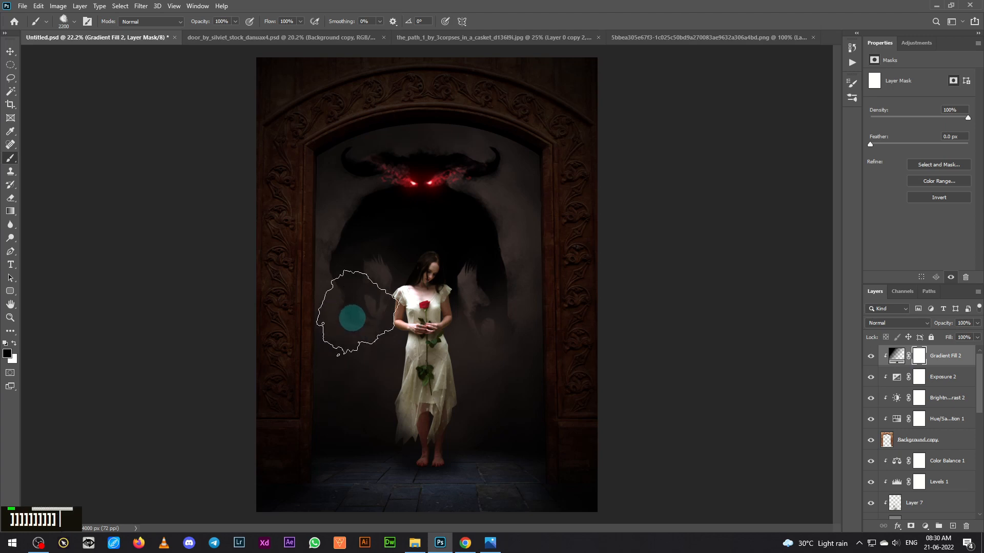
pyautogui.press(']')
pyautogui.press(']')
pyautogui.press(']')
pyautogui.press(']')
pyautogui.press(']')
pyautogui.press(']')
pyautogui.press(']')
pyautogui.press(']')
pyautogui.press(']')
pyautogui.press(']')
pyautogui.press(']')
pyautogui.press(']')
pyautogui.press(']')
pyautogui.click(300, 21)
pyautogui.moveTo(301, 31); pyautogui.dragTo(260, 36)
pyautogui.doubleClick(351, 236)
# Continue fading Gradient Fill 2's mask on both sides of the arch with the cloud brush at 1700 px and 1400 px
pyautogui.press('[')
pyautogui.press('[')
pyautogui.press('[')
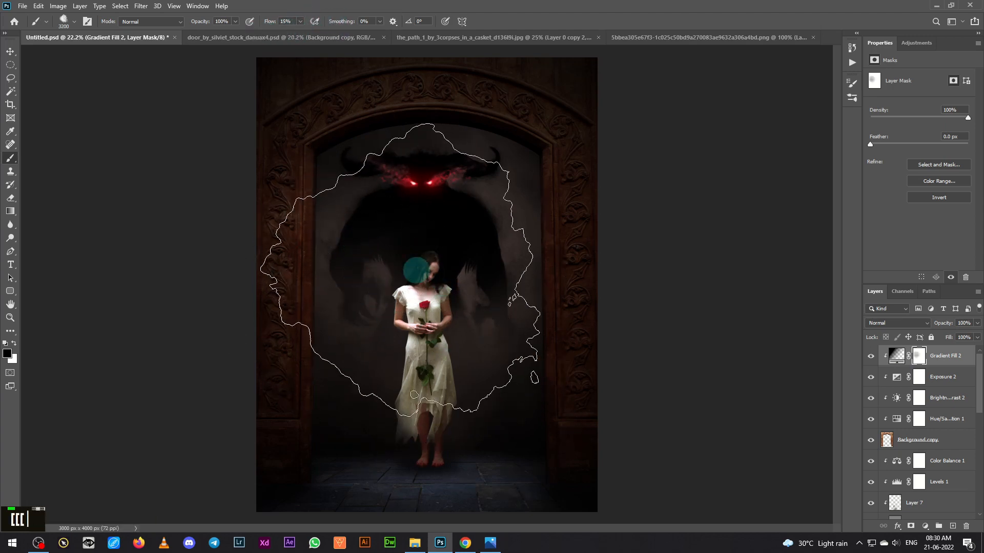
pyautogui.press('[')
pyautogui.press('[')
pyautogui.press('[')
pyautogui.press('[')
pyautogui.press('[')
pyautogui.press('[')
pyautogui.press('[')
pyautogui.press('[')
pyautogui.press('[')
pyautogui.press('[')
pyautogui.press('[')
pyautogui.press('[')
pyautogui.press('[')
pyautogui.press('[')
pyautogui.press('[')
pyautogui.doubleClick(500, 281)
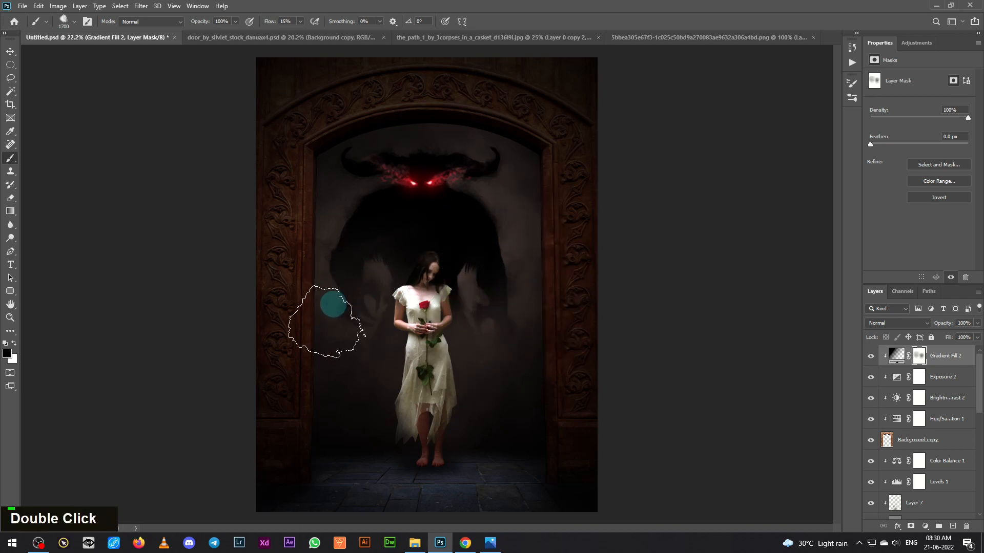
pyautogui.press('[')
pyautogui.press('[')
pyautogui.press('[')
pyautogui.doubleClick(352, 199)
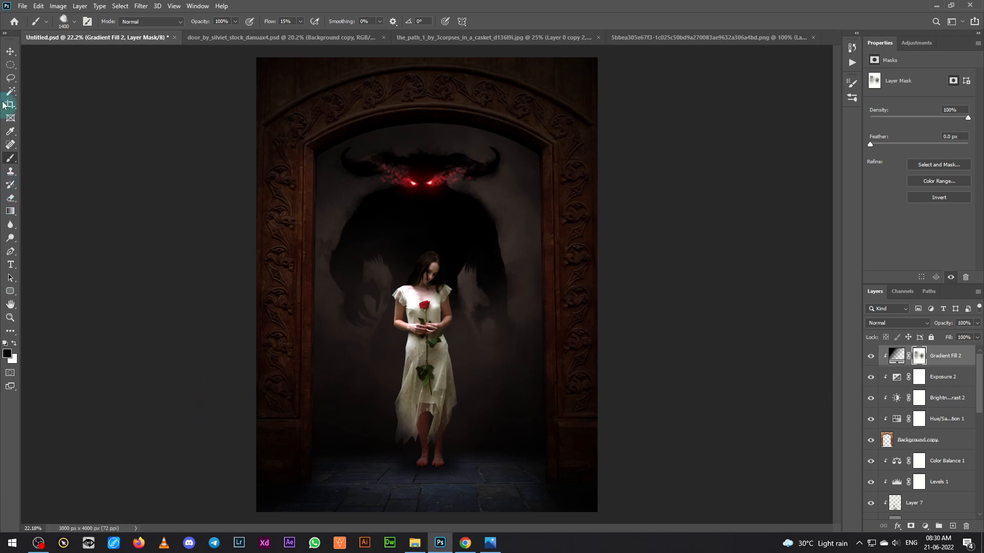
# Load the door frame outline from Background copy as a selection and add an empty layer above Gradient Fill 2
pyautogui.click(9, 53)
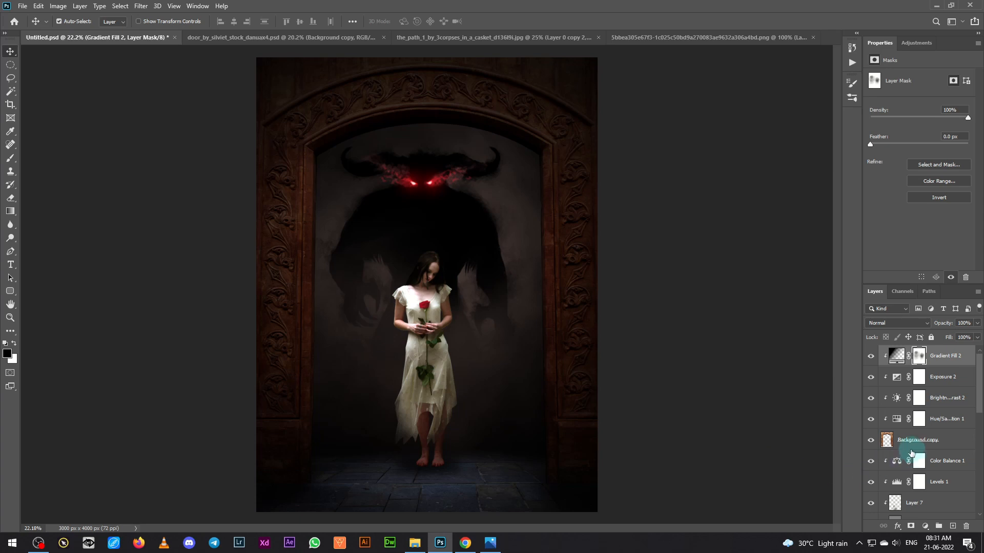
pyautogui.keyDown('ctrl'); pyautogui.click(890, 447); pyautogui.keyUp('ctrl')
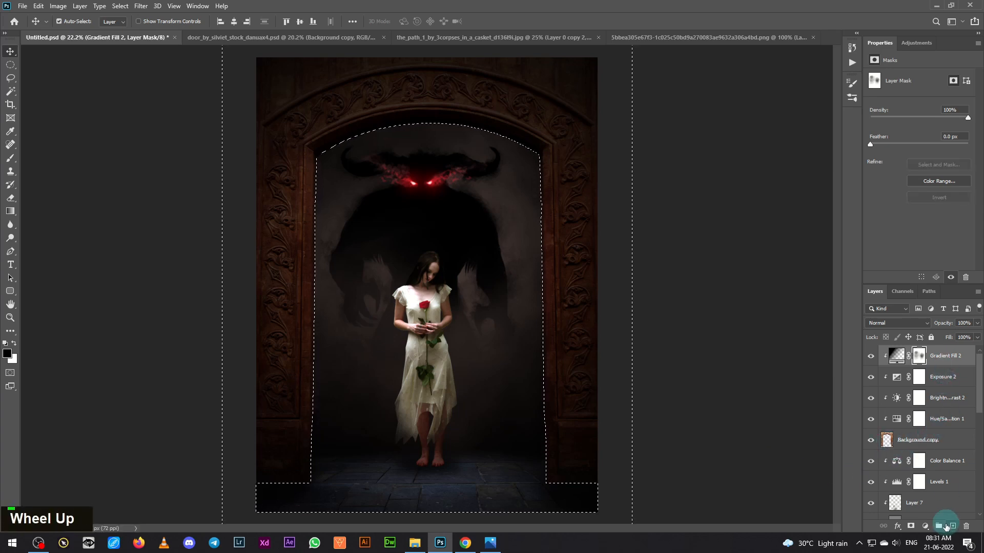
pyautogui.click(953, 526)
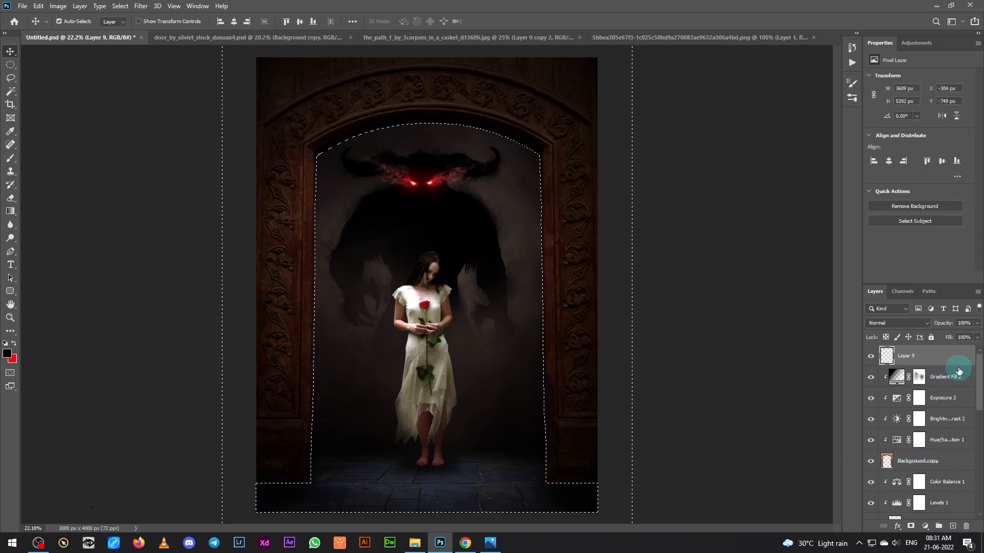
pyautogui.click(39, 6)
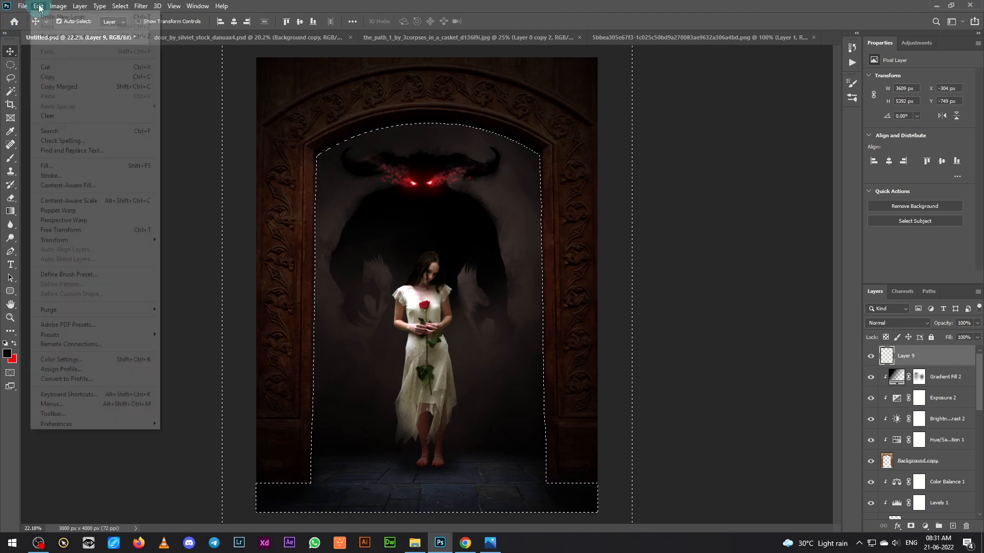
pyautogui.click(82, 165)
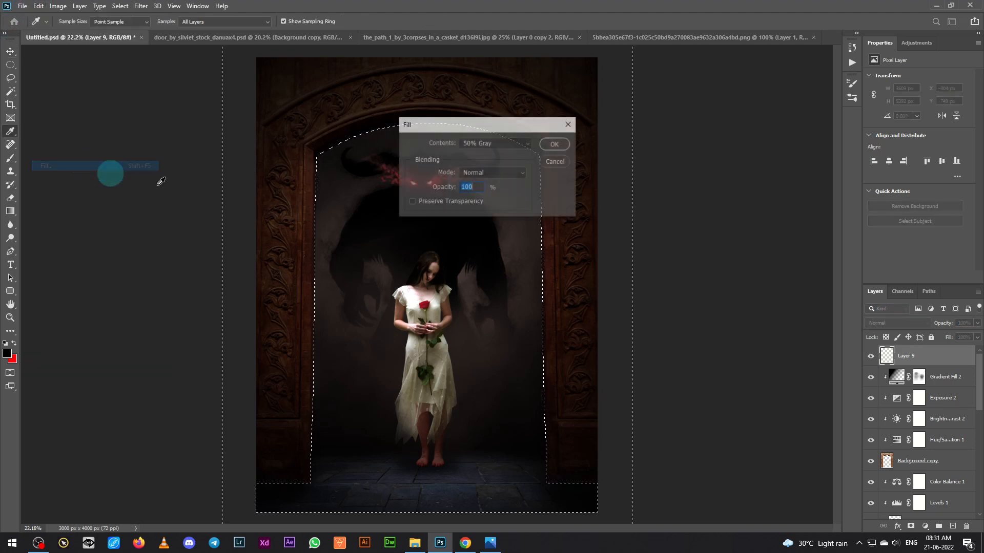
pyautogui.press('Return')
# Stroke the selection on Layer 9 with a 10 px red line placed inside, then deselect
pyautogui.click(38, 5)
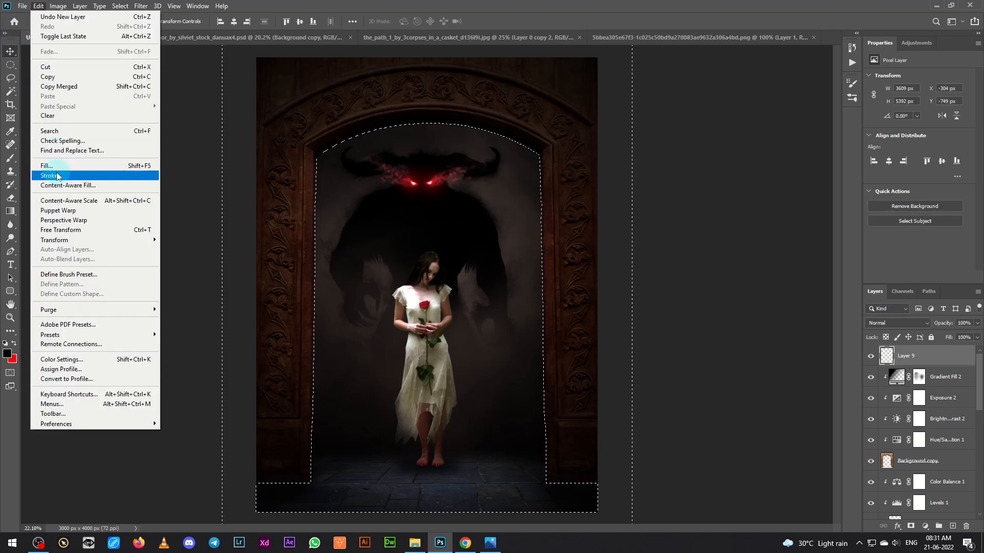
pyautogui.click(51, 175)
pyautogui.click(454, 160)
pyautogui.click(706, 307)
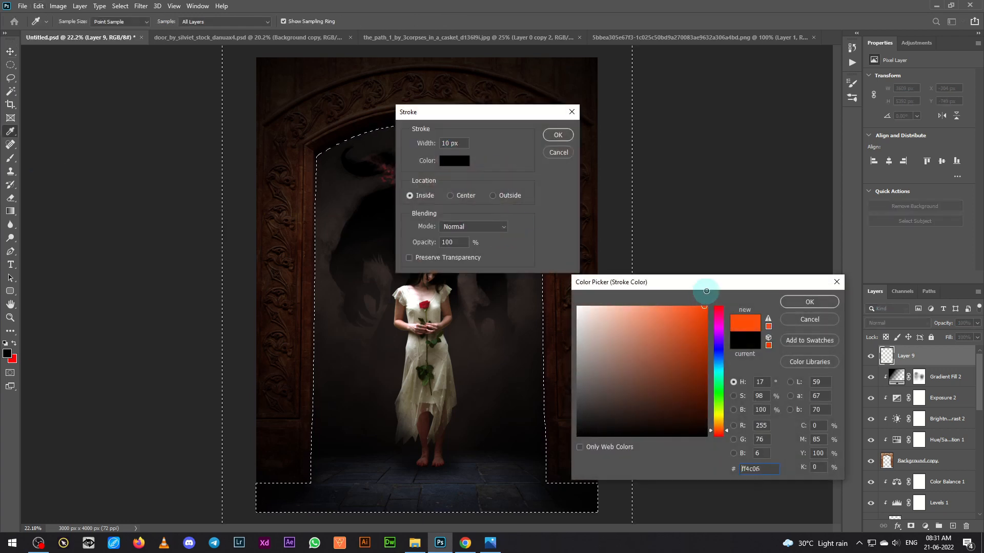
pyautogui.moveTo(719, 433); pyautogui.dragTo(721, 448)
pyautogui.click(819, 303)
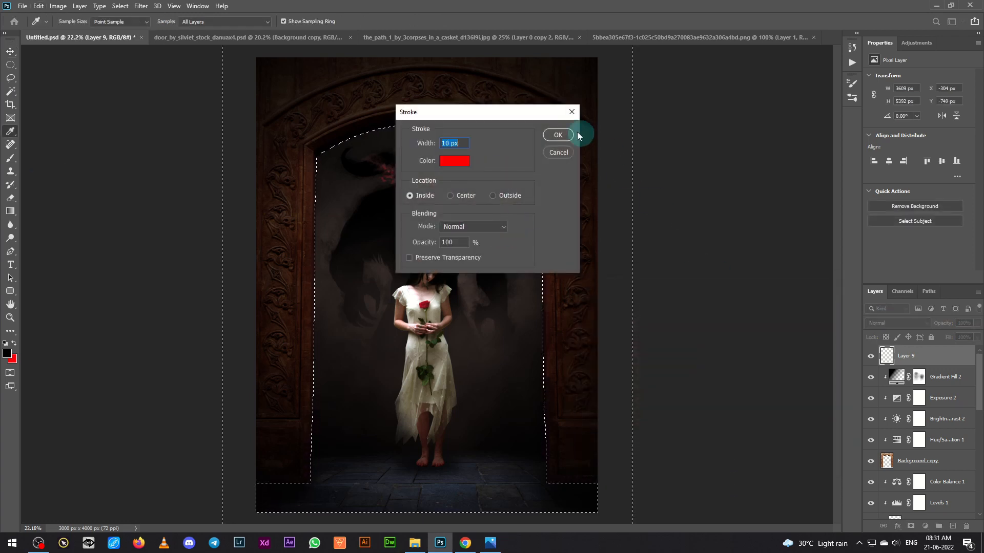
pyautogui.click(564, 134)
pyautogui.hotkey('ctrl', 'd')
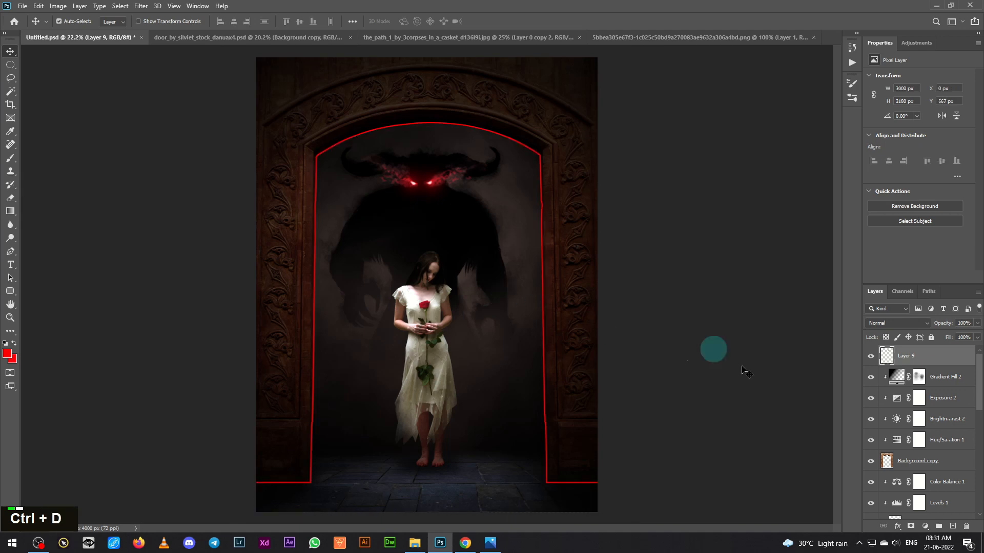
# Set the red outline layer's blend mode to Screen and its opacity to 29%
pyautogui.click(900, 322)
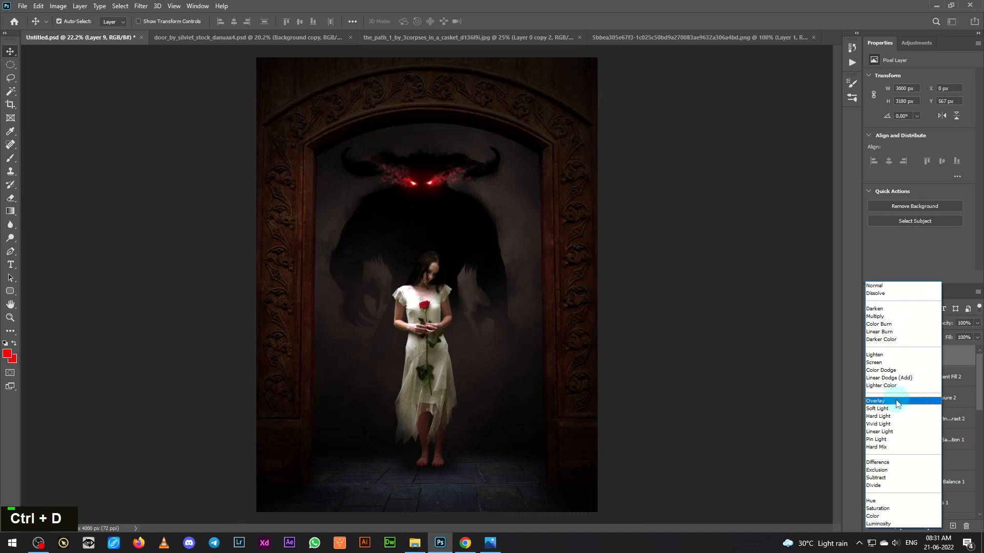
pyautogui.click(887, 363)
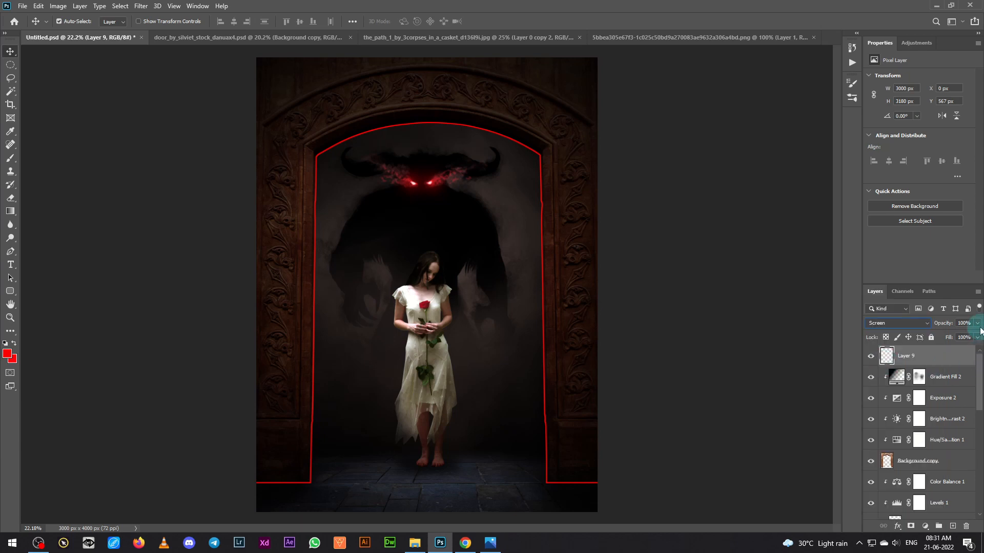
pyautogui.moveTo(977, 334); pyautogui.dragTo(941, 337)
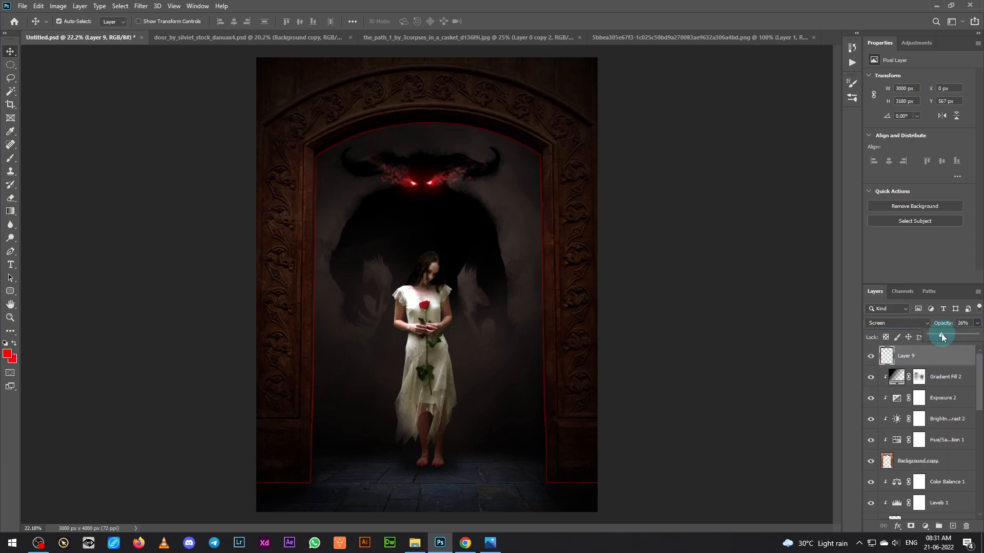
# Add a mask to Layer 9 and fade the outline's upper corners and base with a black 1400 px soft brush at 100% flow
pyautogui.click(911, 527)
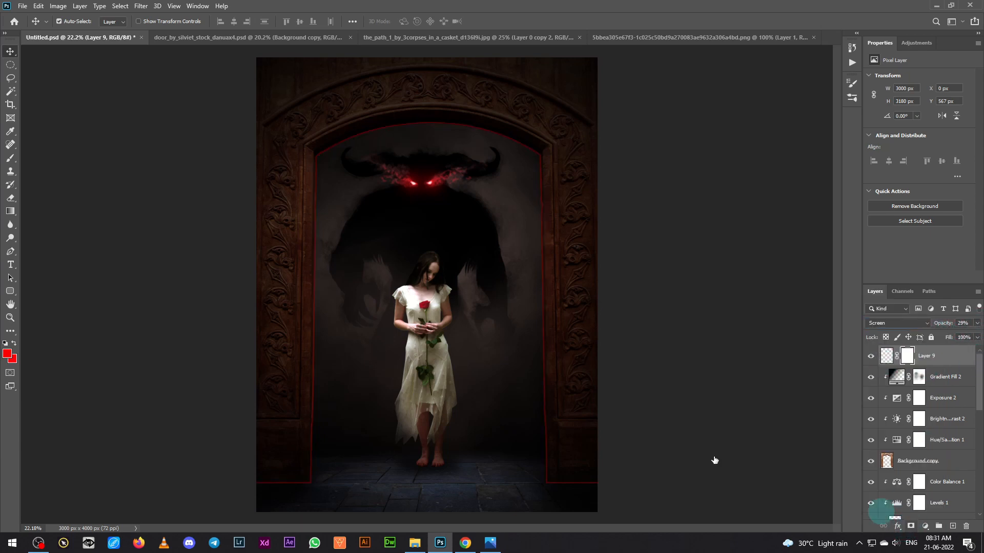
pyautogui.click(9, 160)
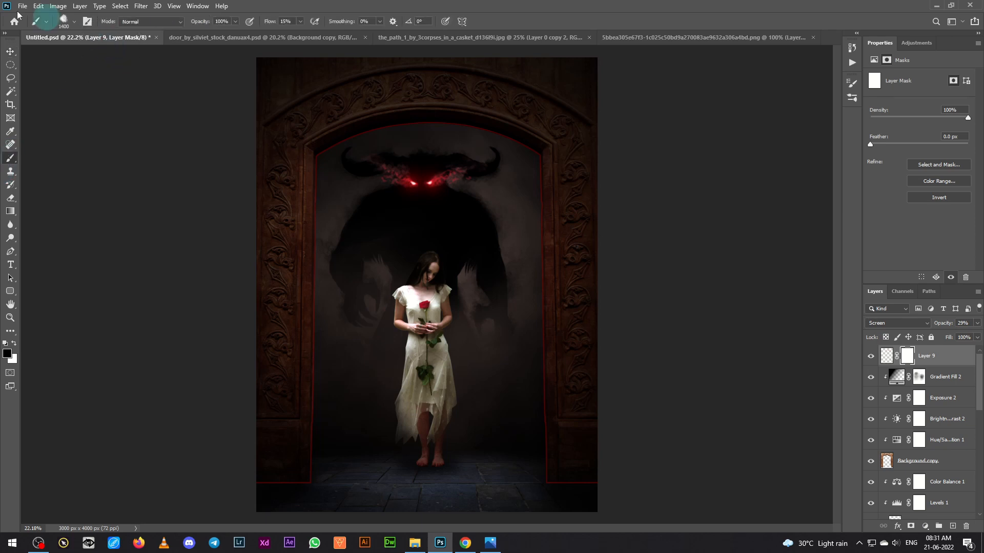
pyautogui.click(60, 23)
pyautogui.doubleClick(93, 96)
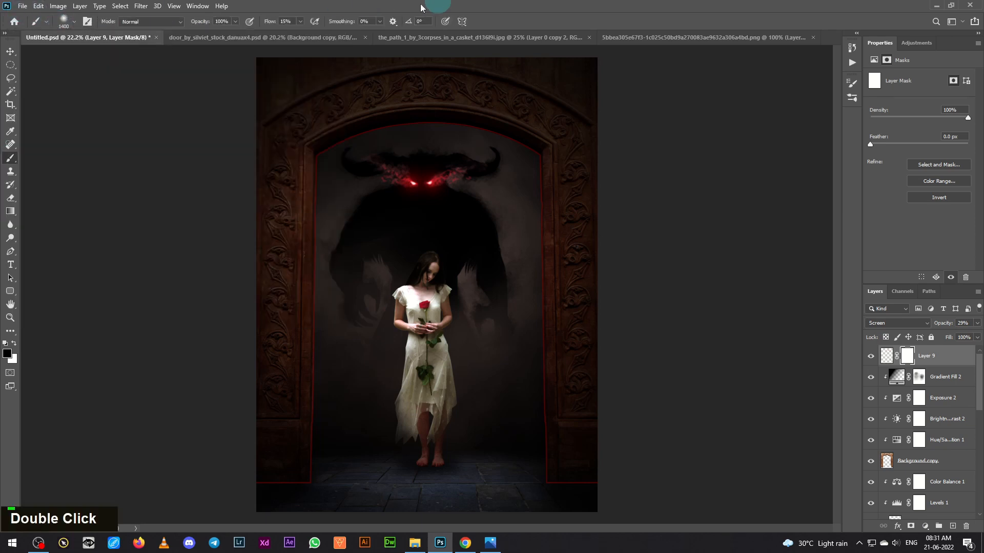
pyautogui.click(300, 23)
pyautogui.moveTo(294, 192)
pyautogui.mouseDown()
pyautogui.moveTo(451, 233)
pyautogui.moveTo(447, 224)
pyautogui.mouseUp()
pyautogui.moveTo(536, 181); pyautogui.dragTo(554, 147)
pyautogui.moveTo(528, 468); pyautogui.dragTo(668, 512)
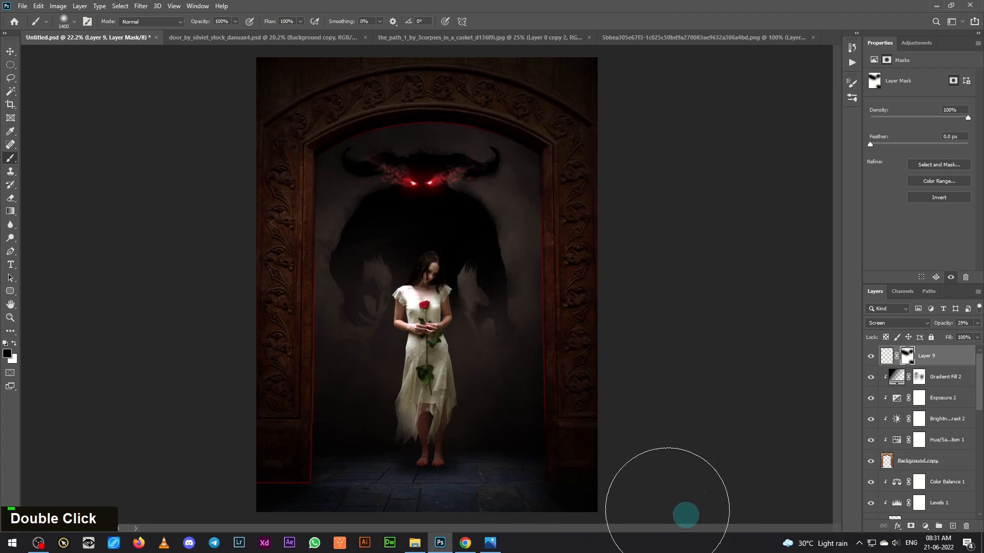
pyautogui.moveTo(263, 505)
pyautogui.mouseDown()
pyautogui.moveTo(310, 497)
pyautogui.moveTo(193, 505)
pyautogui.mouseUp()
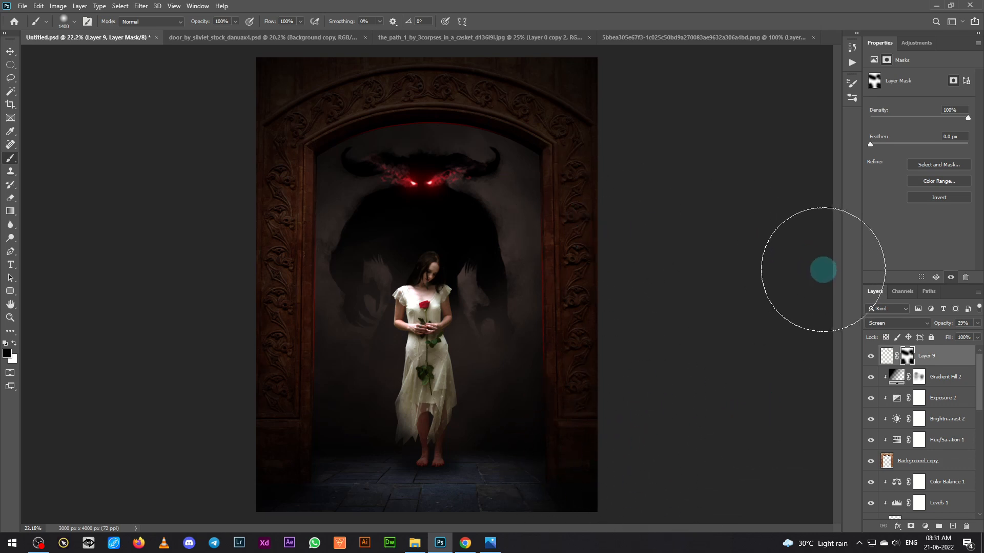
# Add a new layer above Layer 9 and stamp all visible layers into it
pyautogui.click(9, 51)
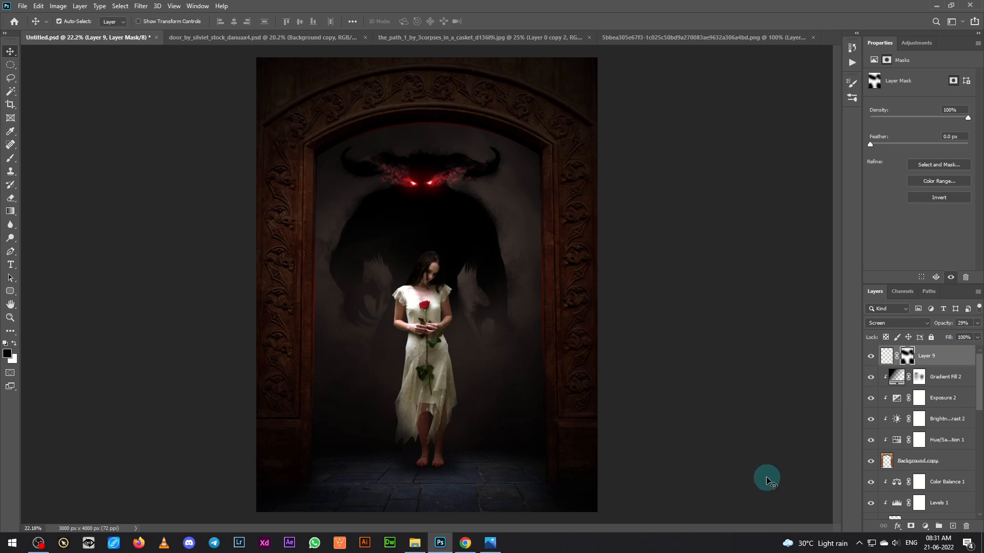
pyautogui.scroll(1, 952, 368)
pyautogui.click(950, 359)
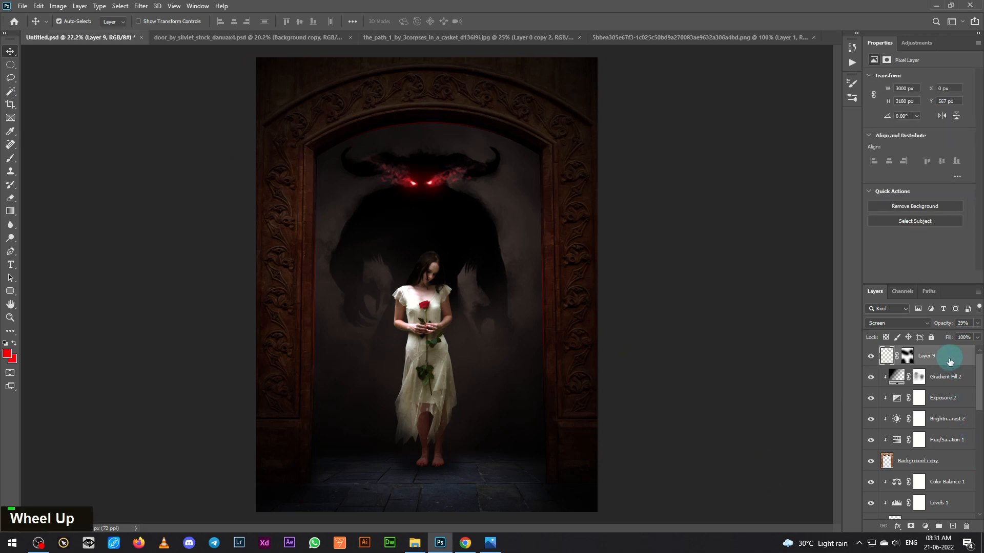
pyautogui.click(952, 526)
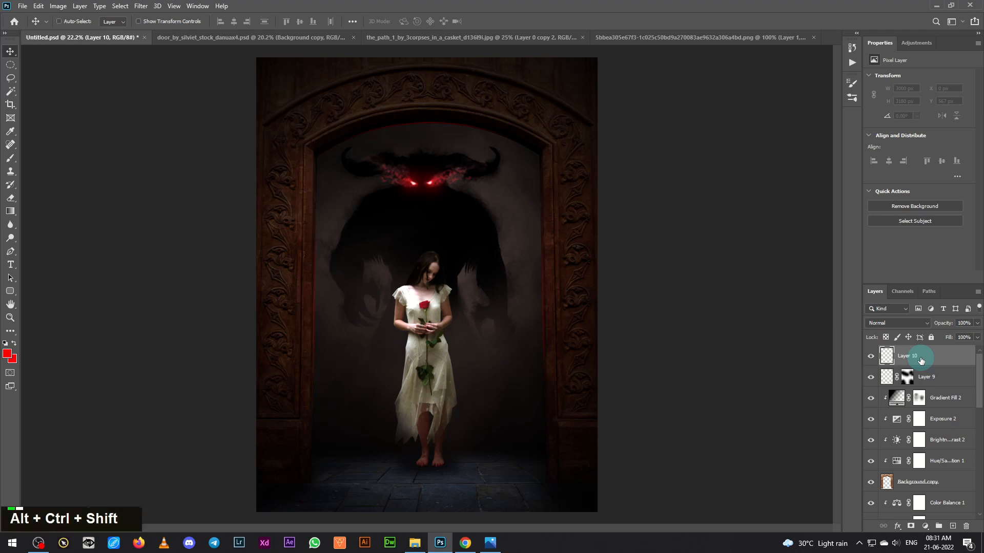
pyautogui.hotkey('ctrl', 'alt', 'shift', 'e')
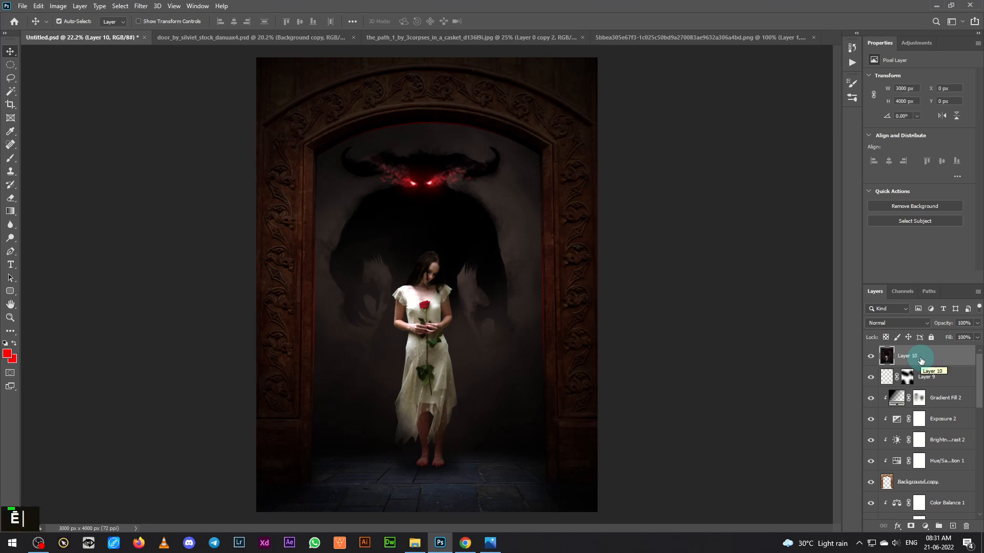
# Apply Oil Paint to Layer 10 with Stylization, Cleanliness, Scale and Bristle Detail at 10, lighting angle 2° and Shine 1.0
pyautogui.click(138, 6)
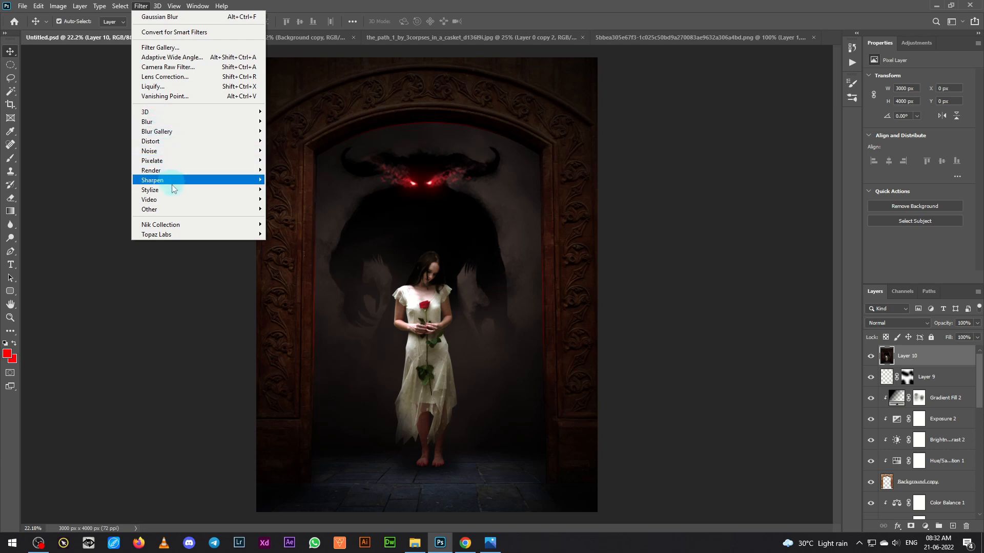
pyautogui.moveTo(174, 190)
pyautogui.click(290, 228)
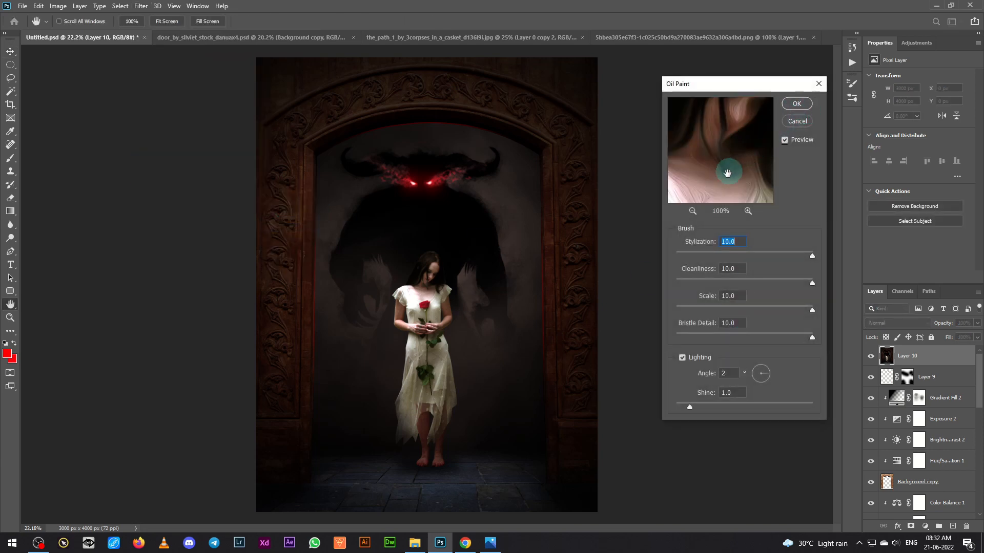
pyautogui.moveTo(727, 173); pyautogui.dragTo(757, 188)
pyautogui.click(798, 104)
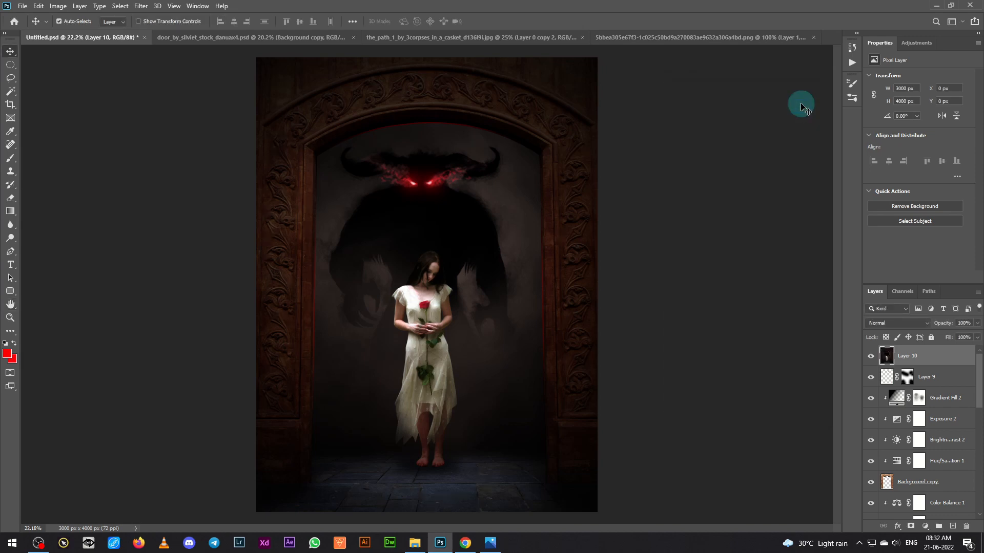
# Add a layer mask to Layer 10 and mask out the oil-paint effect on the face and chest with a black soft brush at 43% flow
pyautogui.click(911, 527)
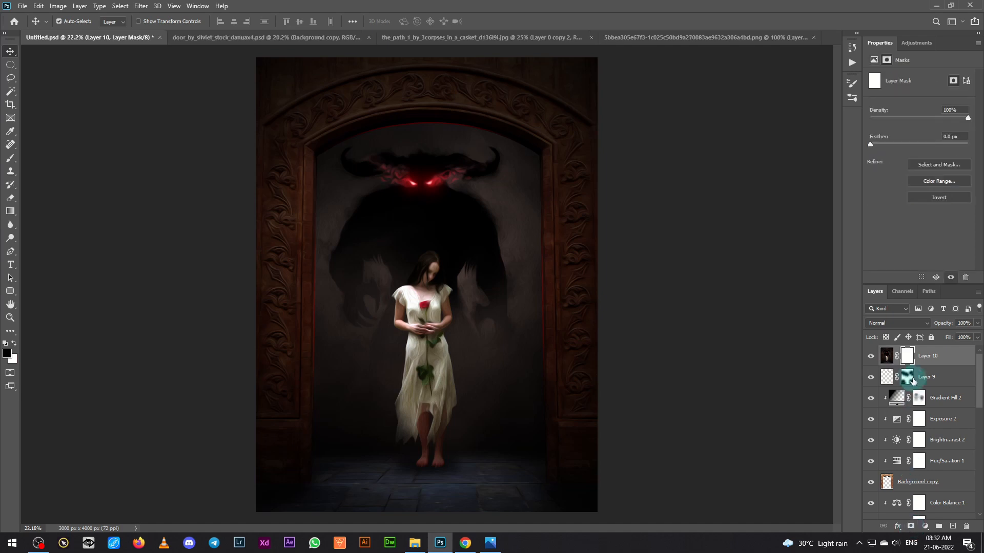
pyautogui.click(10, 160)
pyautogui.hotkey('ctrl', '=')
pyautogui.hotkey('ctrl', '=')
pyautogui.hotkey('ctrl', '=')
pyautogui.hotkey('ctrl', '=')
pyautogui.hotkey('ctrl', '=')
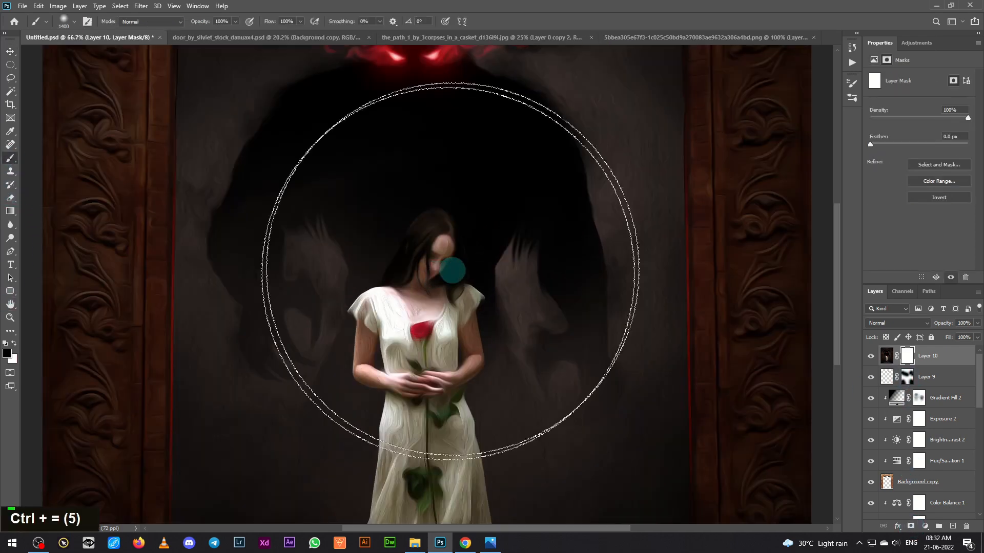
pyautogui.hotkey('ctrl', '=')
pyautogui.press('[')
pyautogui.press('[')
pyautogui.press('[')
pyautogui.press('[')
pyautogui.press('[')
pyautogui.press('[')
pyautogui.press('[')
pyautogui.press('[')
pyautogui.press('[')
pyautogui.press('[')
pyautogui.press('[')
pyautogui.press('[')
pyautogui.press('[')
pyautogui.press('[')
pyautogui.press('[')
pyautogui.press('[')
pyautogui.press('[')
pyautogui.press('[')
pyautogui.press('[')
pyautogui.press('[')
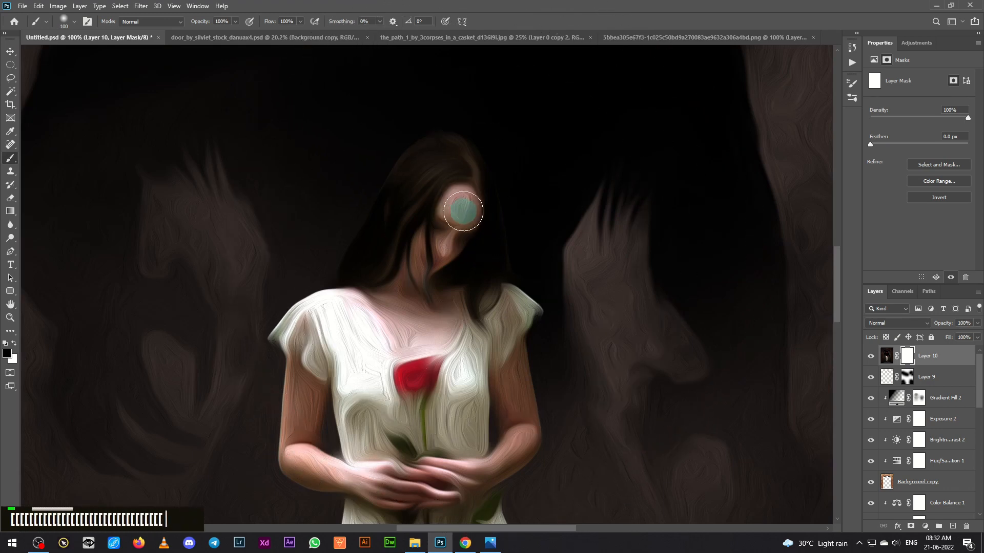
pyautogui.click(301, 21)
pyautogui.click(274, 34)
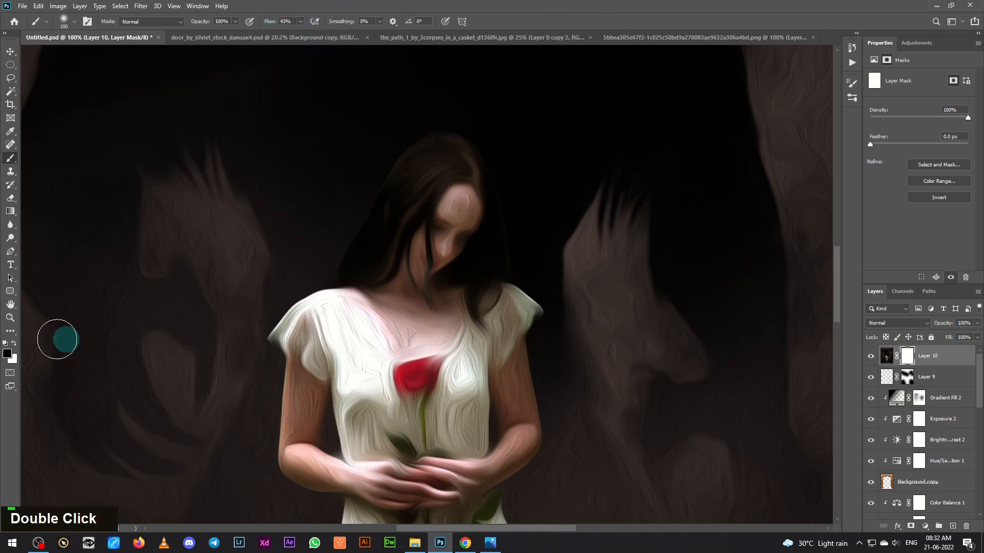
pyautogui.moveTo(439, 238)
pyautogui.mouseDown()
pyautogui.moveTo(412, 269)
pyautogui.moveTo(459, 236)
pyautogui.moveTo(416, 288)
pyautogui.moveTo(428, 250)
pyautogui.moveTo(415, 307)
pyautogui.moveTo(408, 292)
pyautogui.moveTo(387, 332)
pyautogui.moveTo(382, 303)
pyautogui.moveTo(411, 348)
pyautogui.moveTo(439, 339)
pyautogui.moveTo(416, 366)
pyautogui.moveTo(422, 382)
pyautogui.moveTo(407, 396)
pyautogui.moveTo(366, 381)
pyautogui.moveTo(347, 325)
pyautogui.mouseUp()
pyautogui.press(']')
pyautogui.press(']')
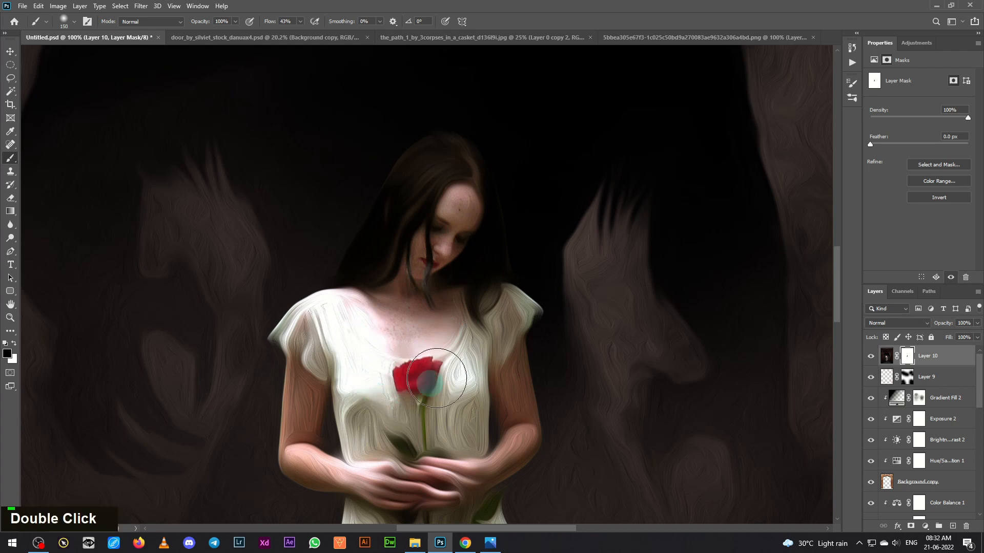
# Mask out the oil-paint effect on the woman's arms and hands with a black 90 px soft brush
pyautogui.press('[')
pyautogui.press('[')
pyautogui.press('[')
pyautogui.moveTo(511, 321)
pyautogui.mouseDown()
pyautogui.moveTo(508, 434)
pyautogui.moveTo(517, 429)
pyautogui.moveTo(494, 456)
pyautogui.moveTo(513, 375)
pyautogui.moveTo(496, 455)
pyautogui.moveTo(392, 480)
pyautogui.moveTo(433, 485)
pyautogui.moveTo(397, 442)
pyautogui.moveTo(361, 431)
pyautogui.moveTo(370, 449)
pyautogui.moveTo(457, 405)
pyautogui.moveTo(477, 375)
pyautogui.moveTo(462, 448)
pyautogui.moveTo(421, 376)
pyautogui.moveTo(402, 405)
pyautogui.moveTo(408, 464)
pyautogui.moveTo(432, 465)
pyautogui.moveTo(410, 473)
pyautogui.mouseUp()
pyautogui.moveTo(295, 404)
pyautogui.mouseDown()
pyautogui.moveTo(307, 325)
pyautogui.moveTo(300, 449)
pyautogui.moveTo(318, 471)
pyautogui.moveTo(454, 502)
pyautogui.mouseUp()
pyautogui.scroll(-5, 454, 501)
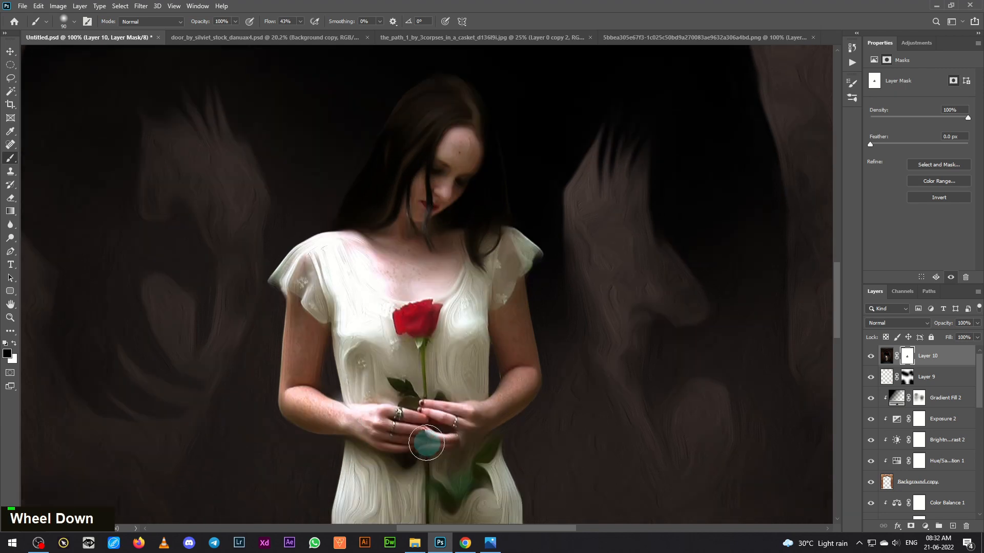
# Mask out the oil-paint effect along the rose's stem and leaves below the hands
pyautogui.moveTo(455, 373)
pyautogui.mouseDown()
pyautogui.moveTo(485, 354)
pyautogui.moveTo(474, 392)
pyautogui.moveTo(442, 399)
pyautogui.moveTo(402, 317)
pyautogui.moveTo(420, 413)
pyautogui.mouseUp()
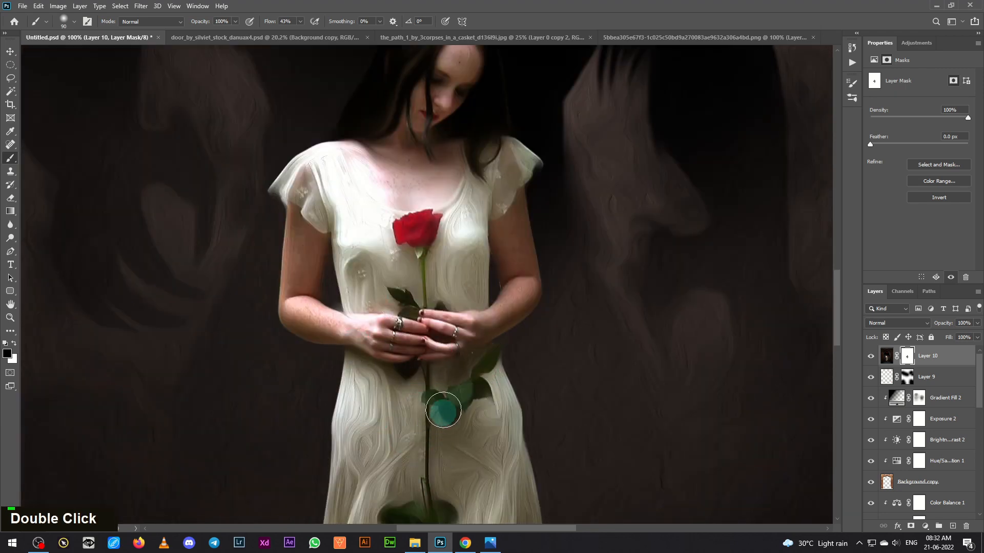
pyautogui.scroll(-3, 447, 406)
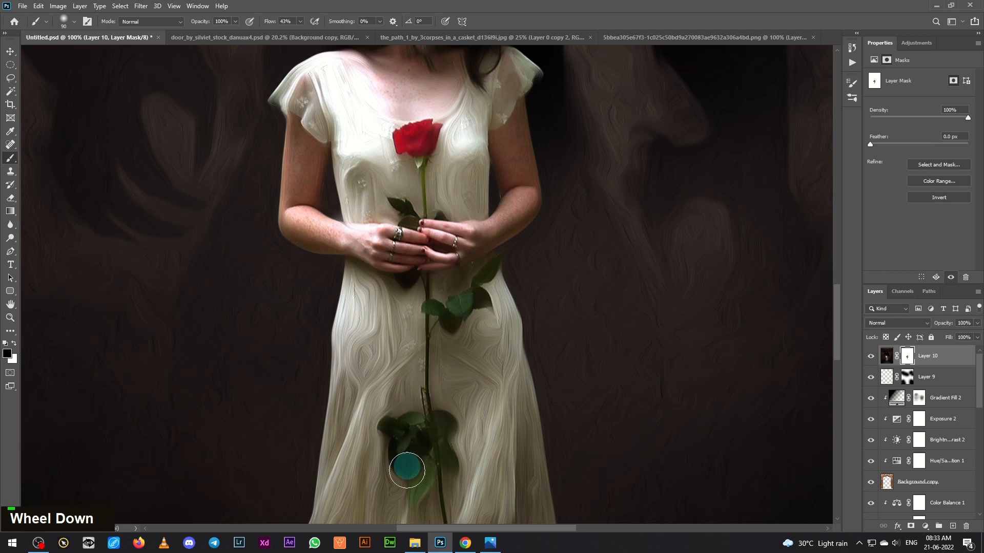
pyautogui.scroll(-2, 437, 413)
pyautogui.scroll(-2, 437, 413)
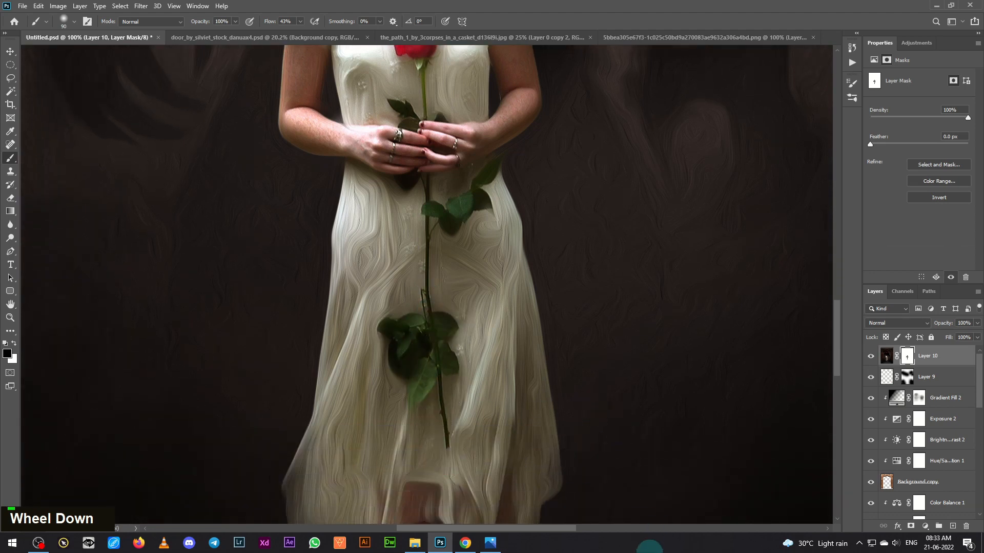
pyautogui.scroll(2, 395, 377)
pyautogui.scroll(-5, 392, 384)
# Mask out the oil-paint effect on the woman's lower legs and feet
pyautogui.press('space')
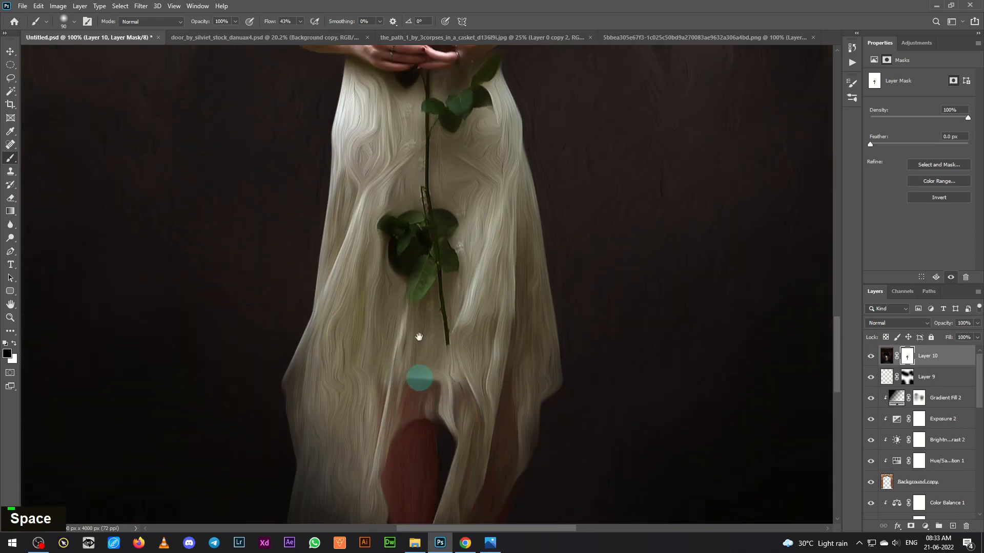
pyautogui.moveTo(417, 377); pyautogui.dragTo(404, 241)
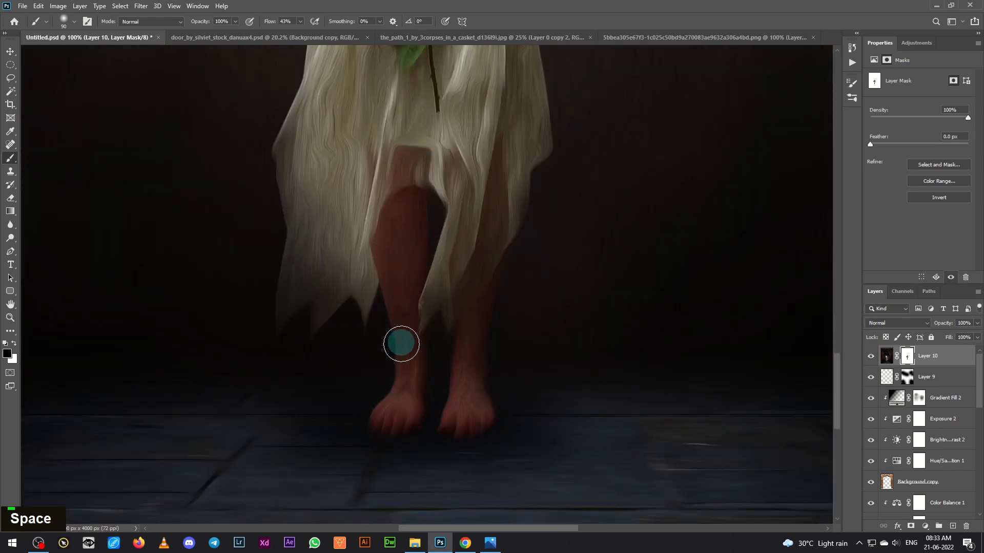
pyautogui.doubleClick(394, 402)
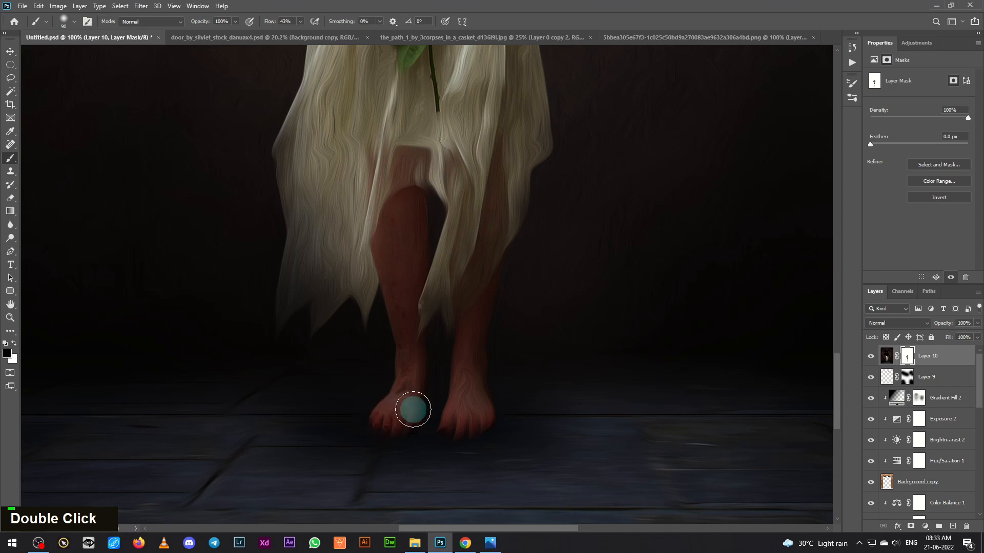
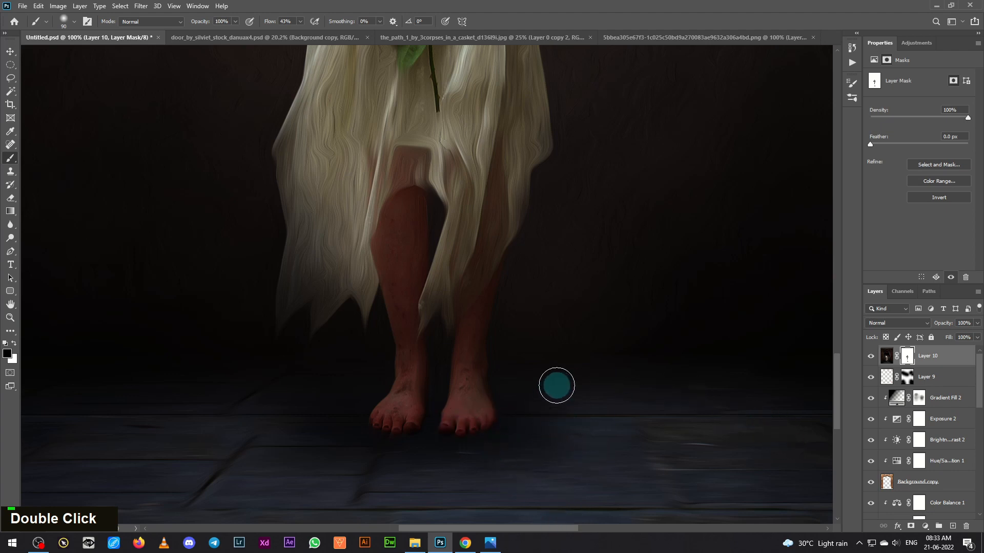
# Touch up Layer 10's mask around the woman's feet with white to bring back the oil-paint effect there
pyautogui.hotkey('ctrl', '-')
pyautogui.hotkey('ctrl', '-')
pyautogui.hotkey('ctrl', '-')
pyautogui.hotkey('ctrl', '-')
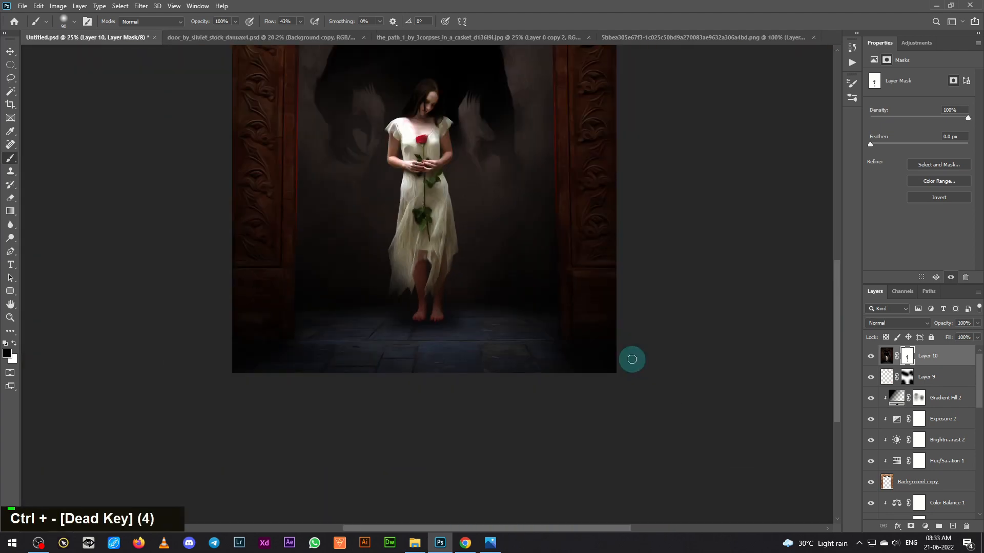
pyautogui.hotkey('ctrl', '-')
pyautogui.hotkey('ctrl', '=')
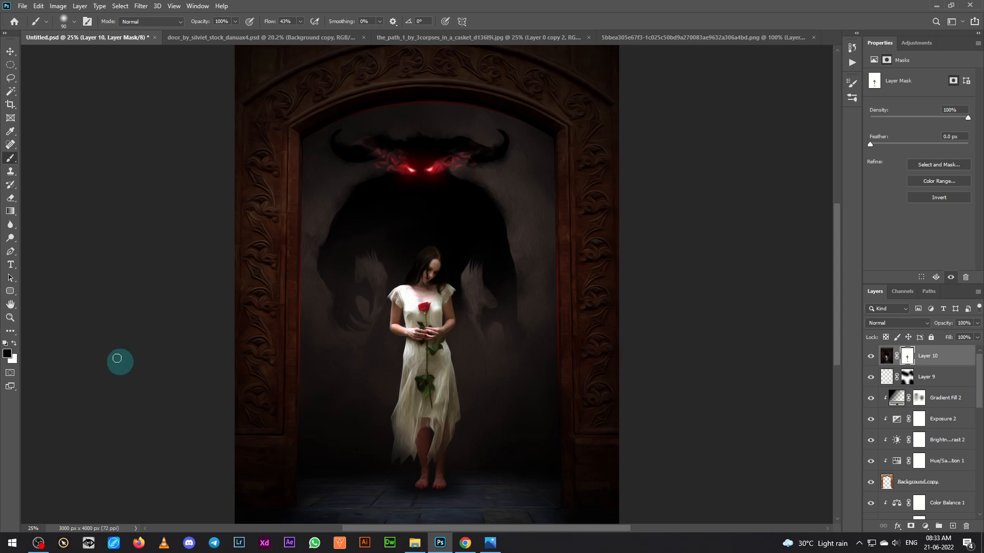
pyautogui.click(14, 343)
pyautogui.doubleClick(416, 487)
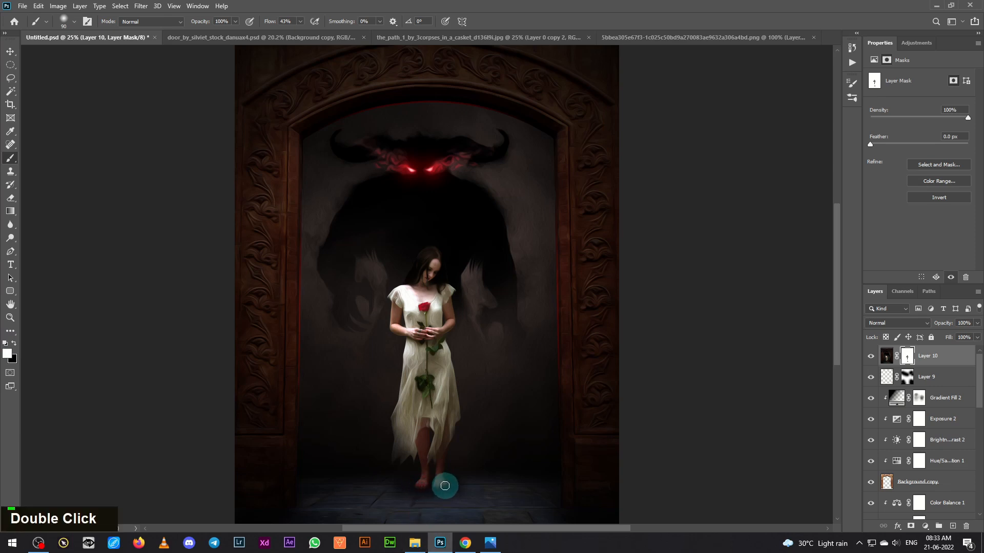
pyautogui.press('v')
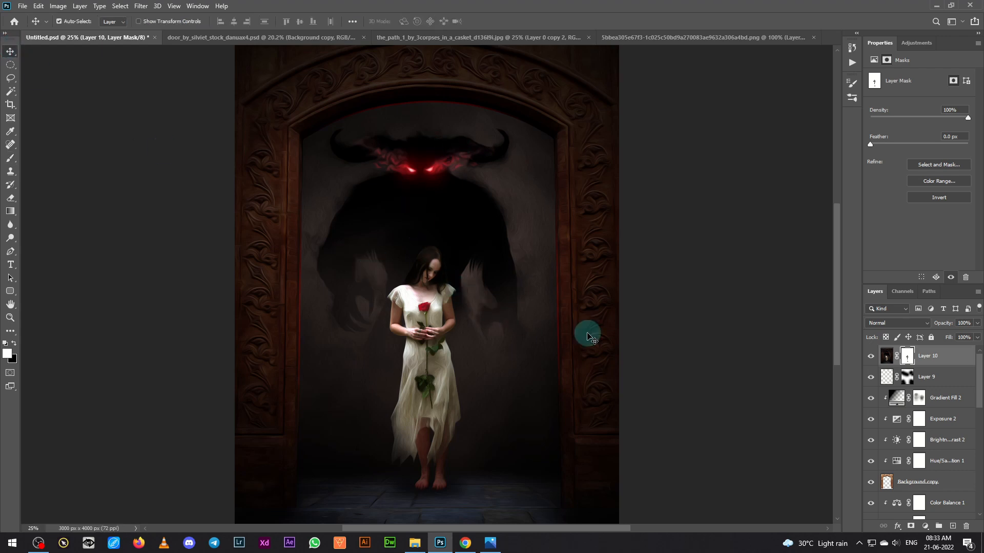
# Add a new layer above Layer 10 and stamp all visible layers into it
pyautogui.click(952, 528)
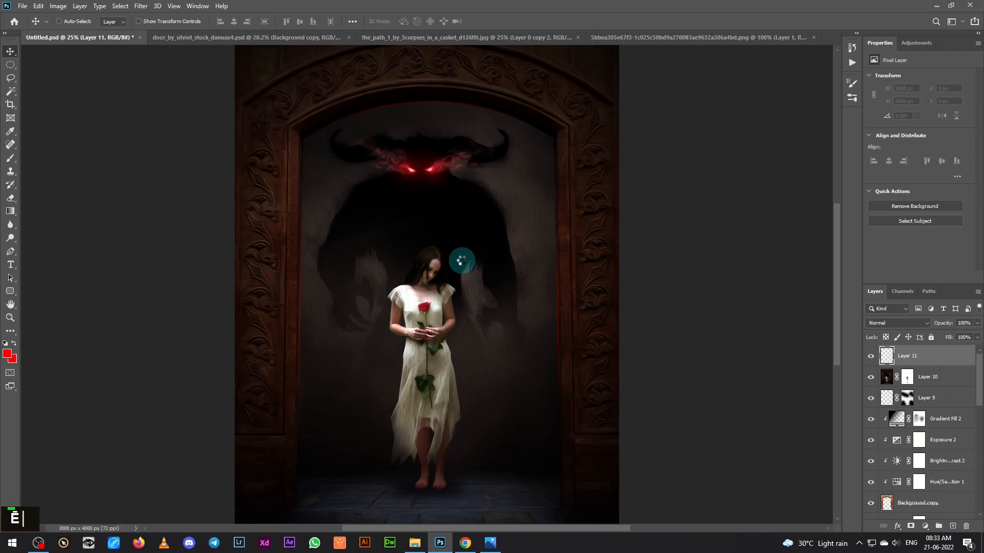
pyautogui.scroll(-1, 464, 264)
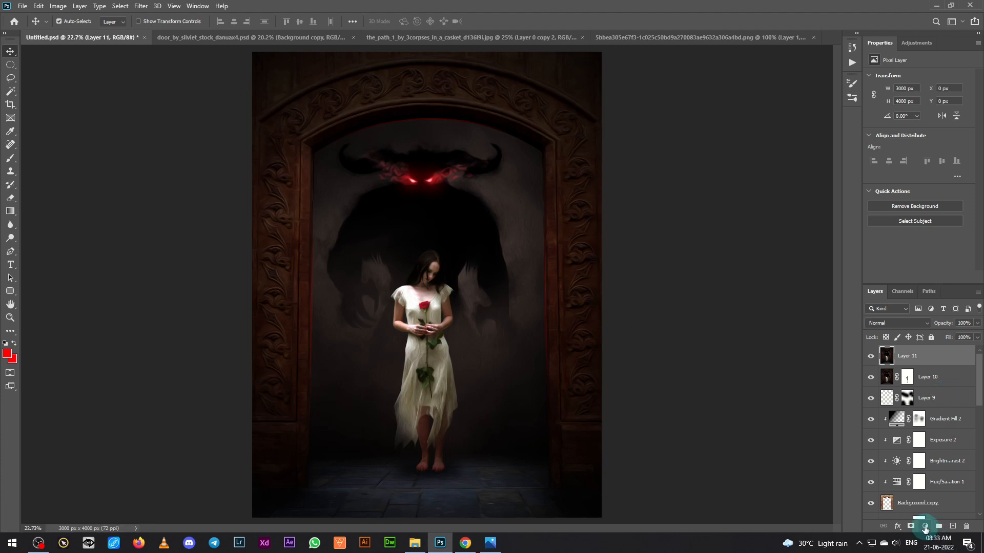
# Add a Selective Color adjustment with Reds at Cyan -47, Magenta -5, Yellow +16 and Black +10
pyautogui.click(925, 527)
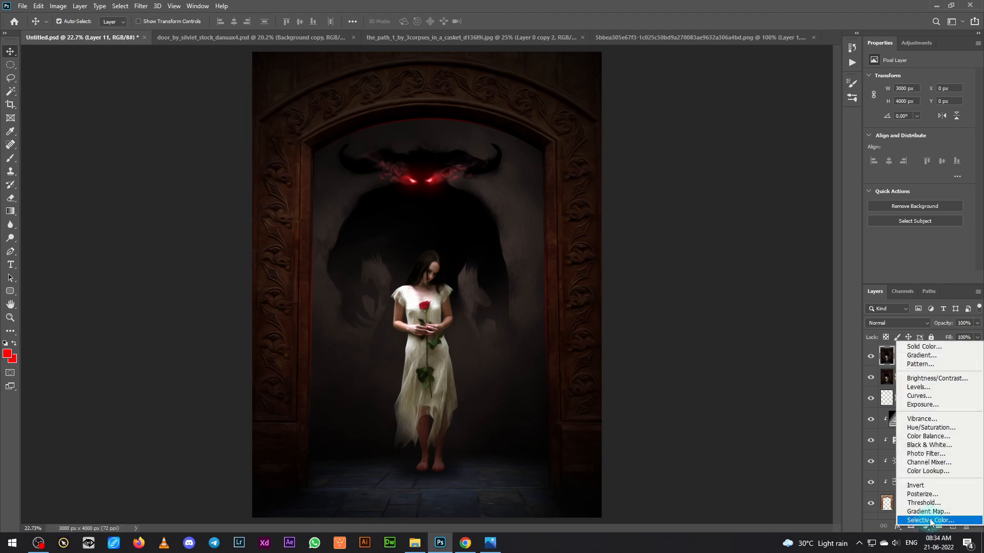
pyautogui.click(933, 520)
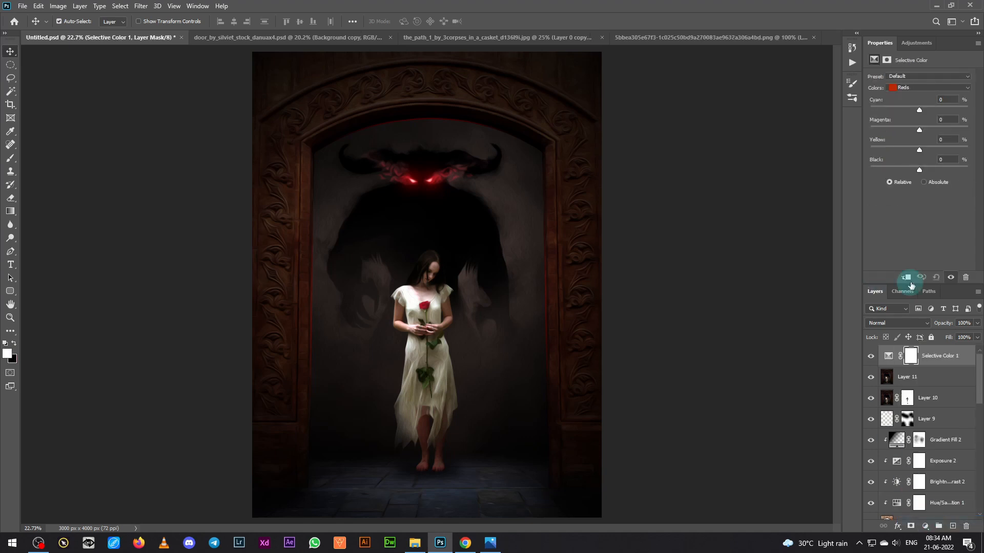
pyautogui.moveTo(919, 170)
pyautogui.mouseDown()
pyautogui.moveTo(944, 170)
pyautogui.moveTo(902, 171)
pyautogui.moveTo(934, 171)
pyautogui.moveTo(924, 171)
pyautogui.mouseUp()
pyautogui.moveTo(919, 111); pyautogui.dragTo(920, 112)
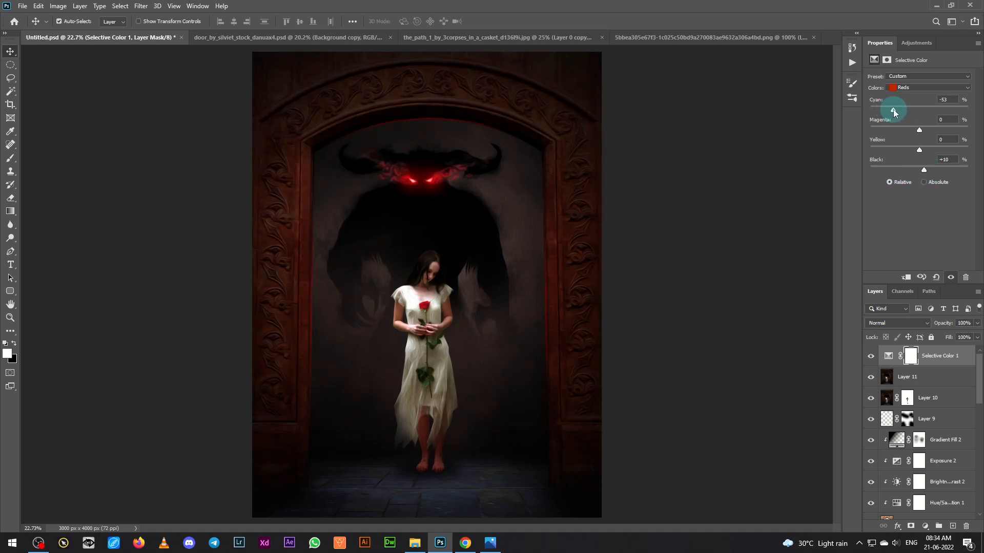
pyautogui.moveTo(899, 109); pyautogui.dragTo(941, 152)
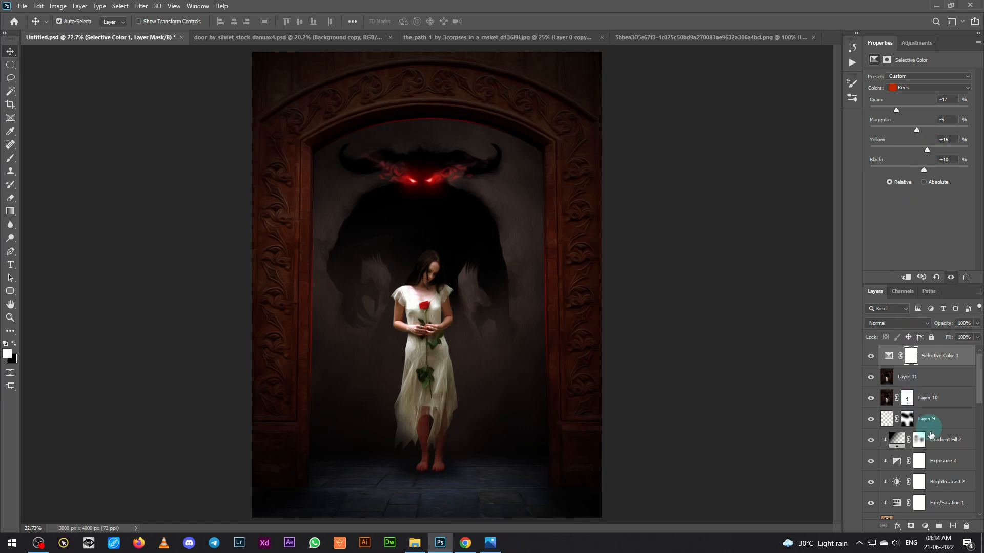
# Add a new layer above Selective Color 1 and paint the floor red with a 1200 px soft brush across its full width
pyautogui.click(953, 526)
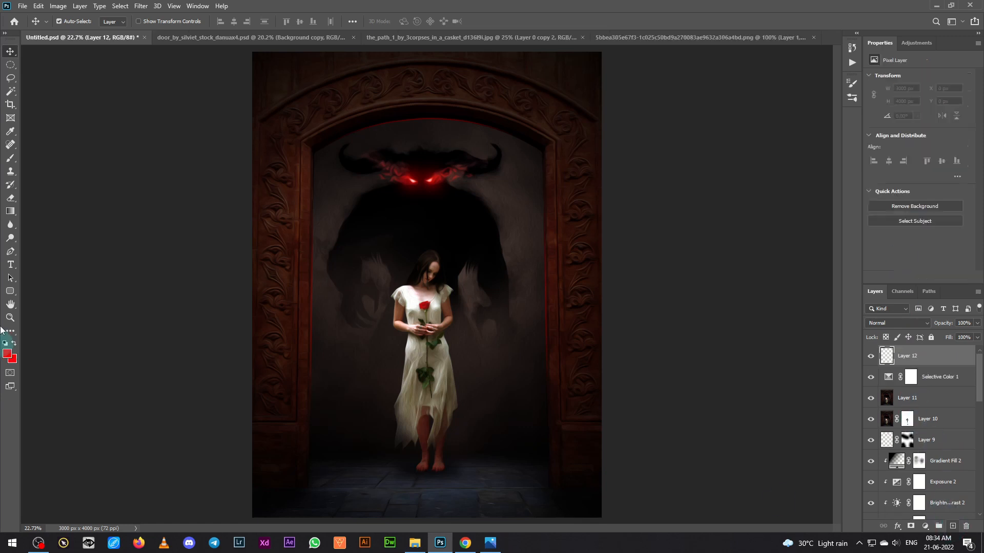
pyautogui.click(11, 161)
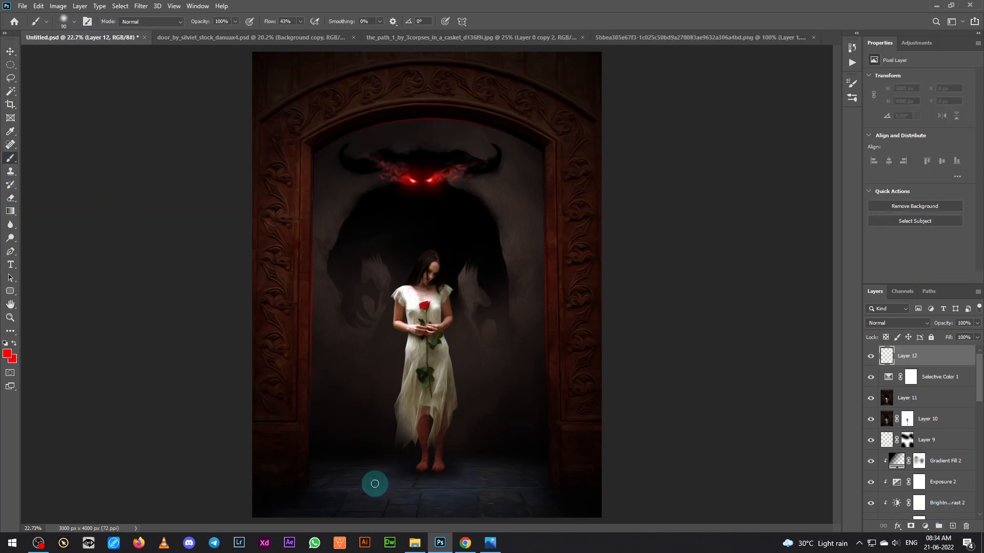
pyautogui.press(']')
pyautogui.press(']')
pyautogui.press(']')
pyautogui.press(']')
pyautogui.press(']')
pyautogui.press(']')
pyautogui.press(']')
pyautogui.press(']')
pyautogui.press(']')
pyautogui.press(']')
pyautogui.press(']')
pyautogui.press(']')
pyautogui.press(']')
pyautogui.press(']')
pyautogui.press(']')
pyautogui.press(']')
pyautogui.moveTo(303, 492); pyautogui.dragTo(589, 497)
# Set the red floor layer's blend mode to Soft Light and its opacity to 26%, and compare the image with and without it
pyautogui.click(894, 323)
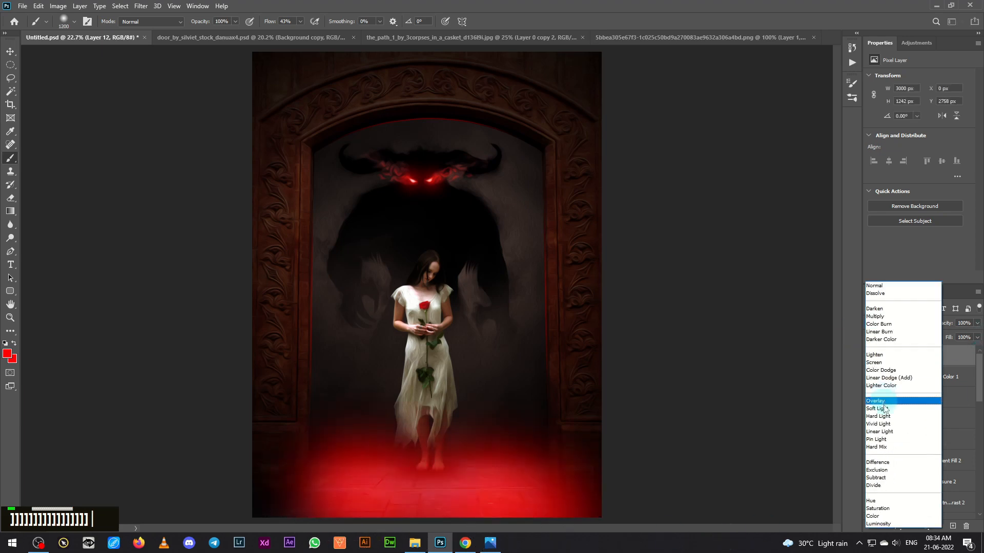
pyautogui.click(882, 409)
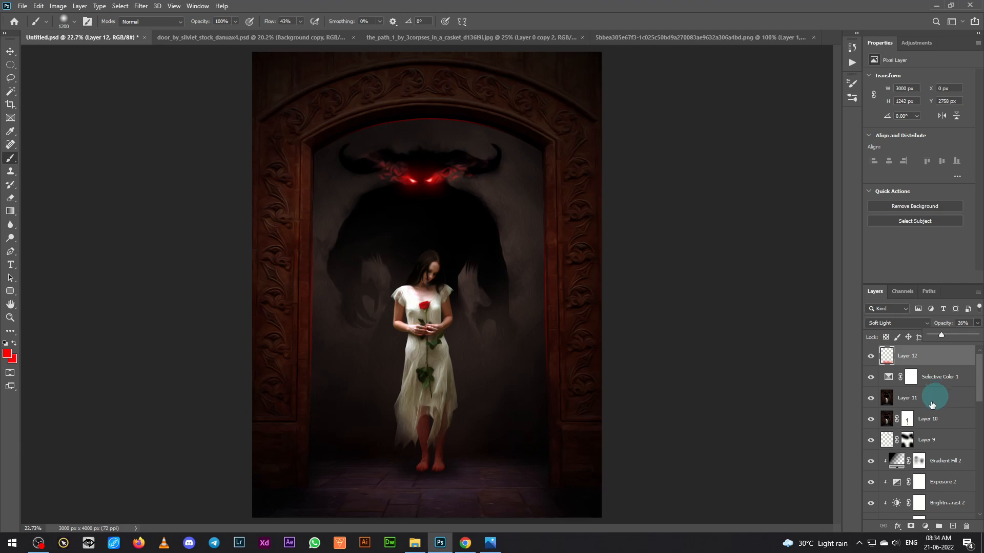
pyautogui.click(871, 357)
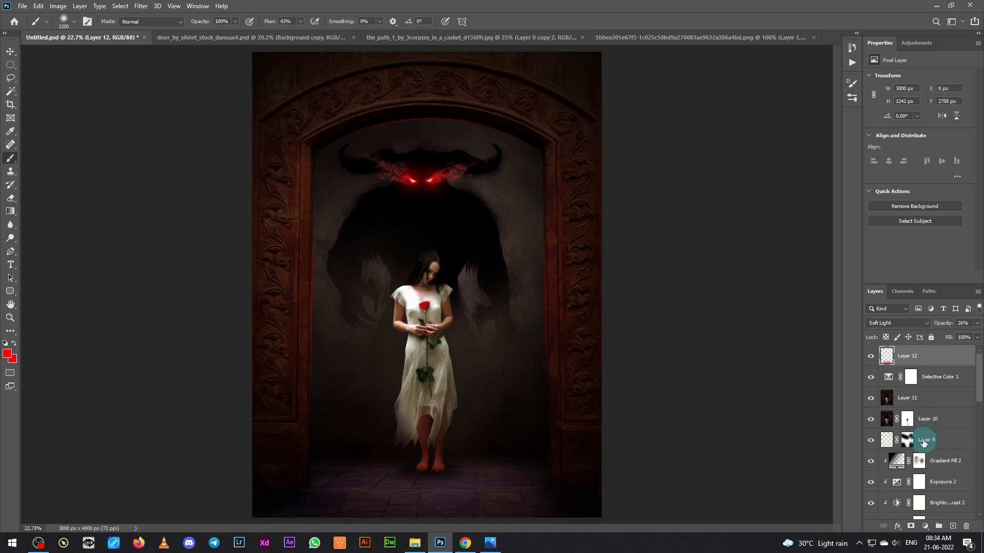
# Load the woman's outline as a selection from Layer 0 copy 2 and add a new layer above Layer 12
pyautogui.scroll(-5, 917, 441)
pyautogui.keyDown('ctrl'); pyautogui.click(887, 504); pyautogui.keyUp('ctrl')
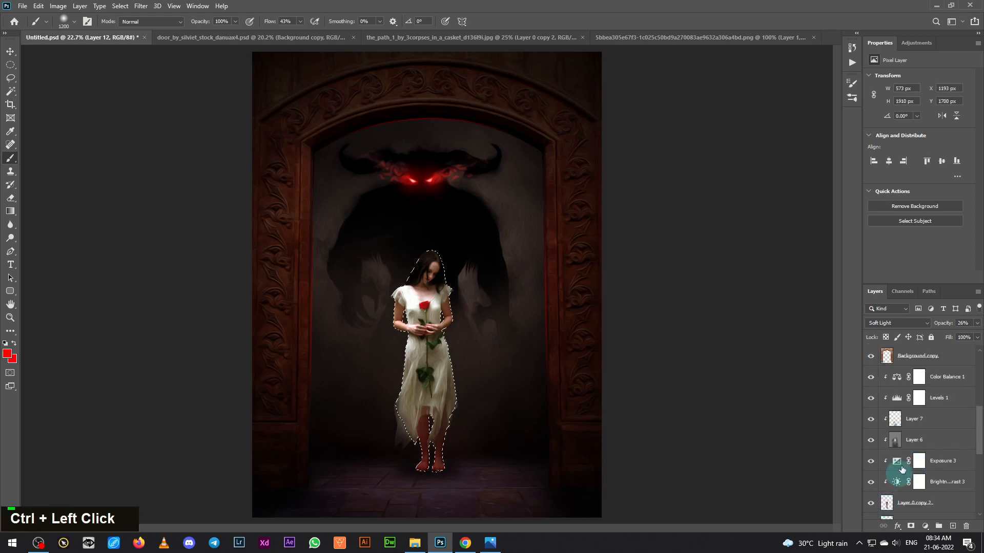
pyautogui.scroll(5, 911, 456)
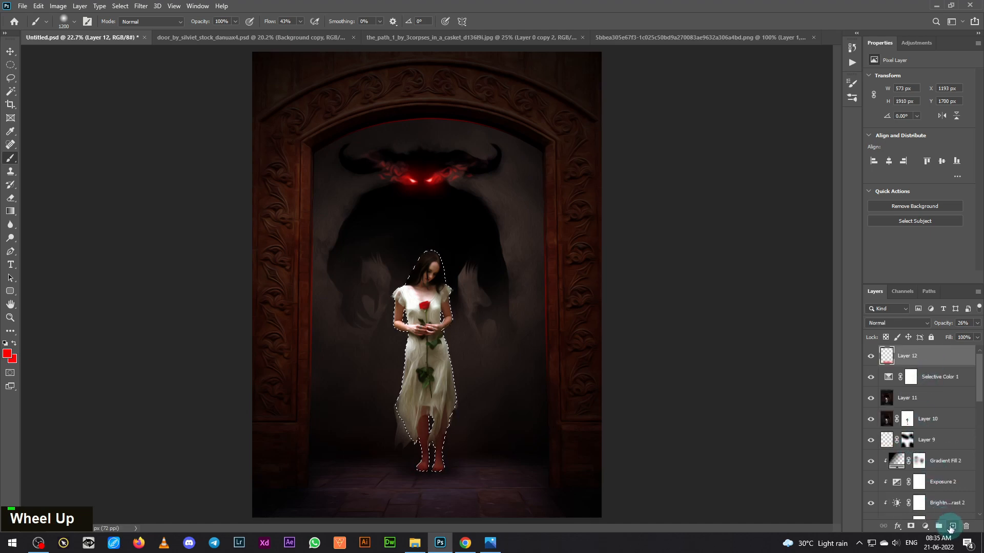
pyautogui.click(953, 526)
# Shade the woman's lower dress and legs with black (000000) inside the selection using the soft brush, and deselect
pyautogui.click(5, 353)
pyautogui.moveTo(613, 413); pyautogui.dragTo(554, 442)
pyautogui.click(802, 304)
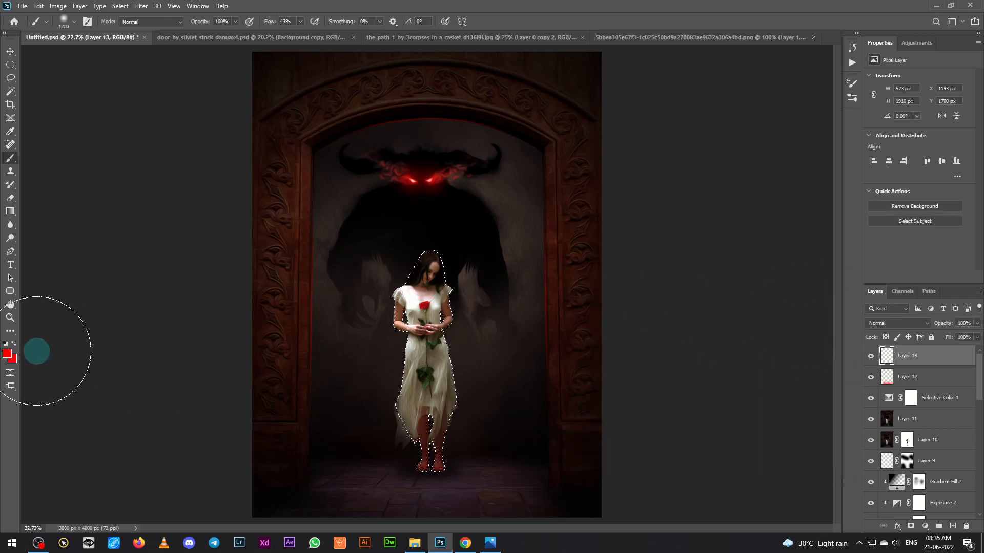
pyautogui.click(7, 353)
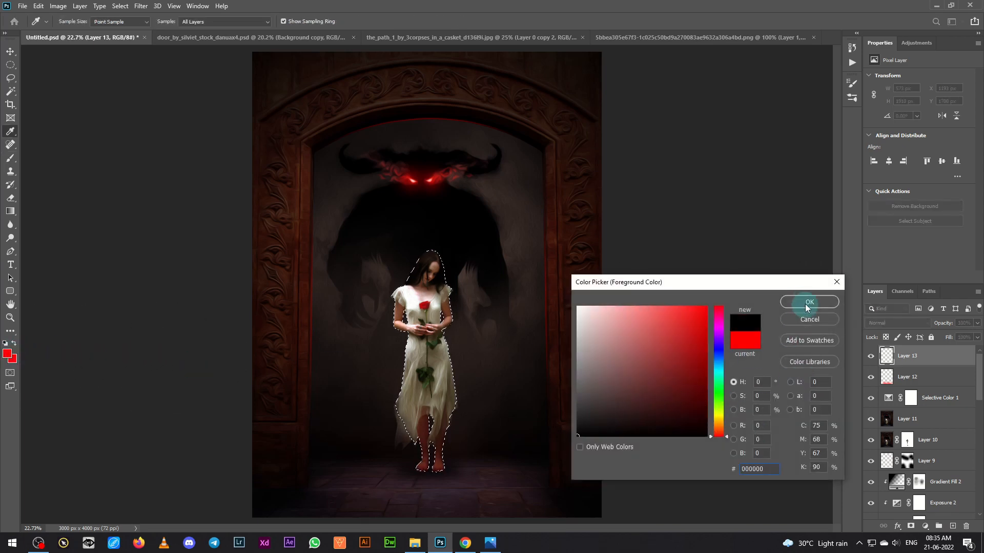
pyautogui.click(808, 303)
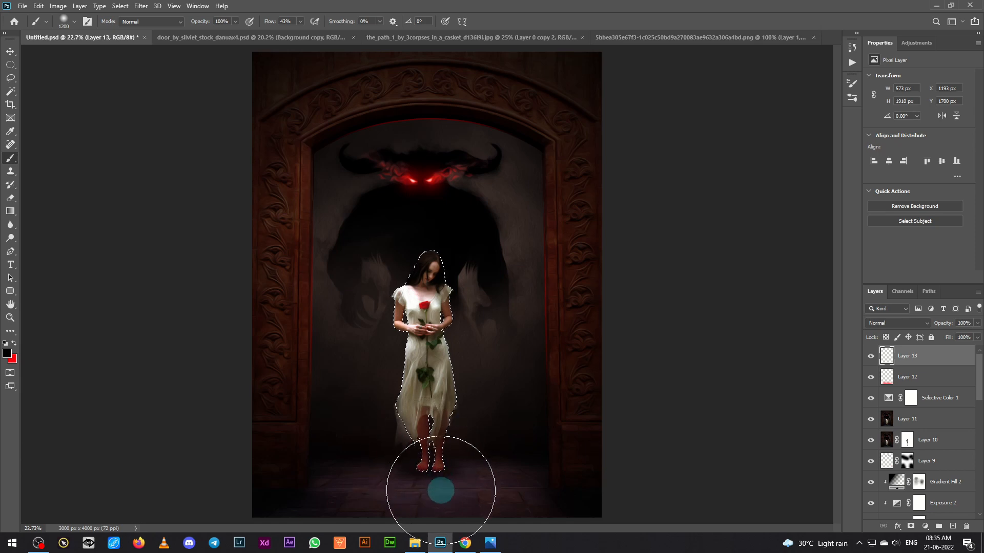
pyautogui.hotkey('ctrl', 'd')
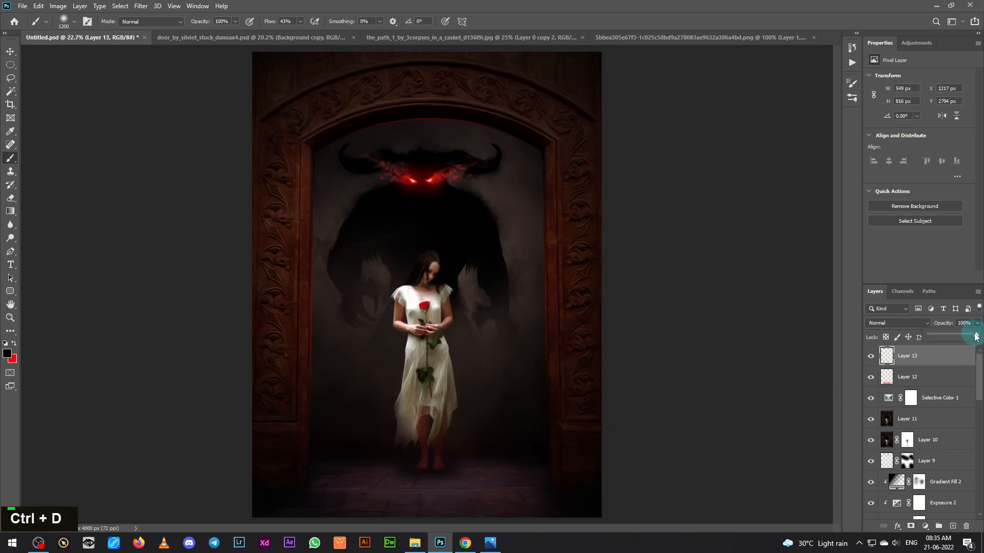
# Lower the leg shading layer's opacity to 59% and compare the image with and without it
pyautogui.moveTo(976, 336); pyautogui.dragTo(962, 337)
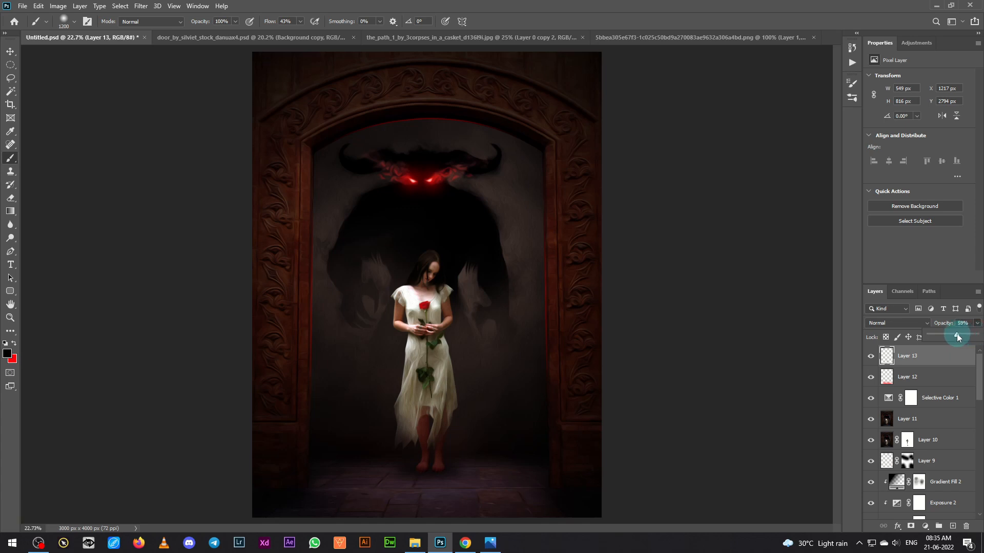
pyautogui.click(871, 356)
pyautogui.click(871, 356)
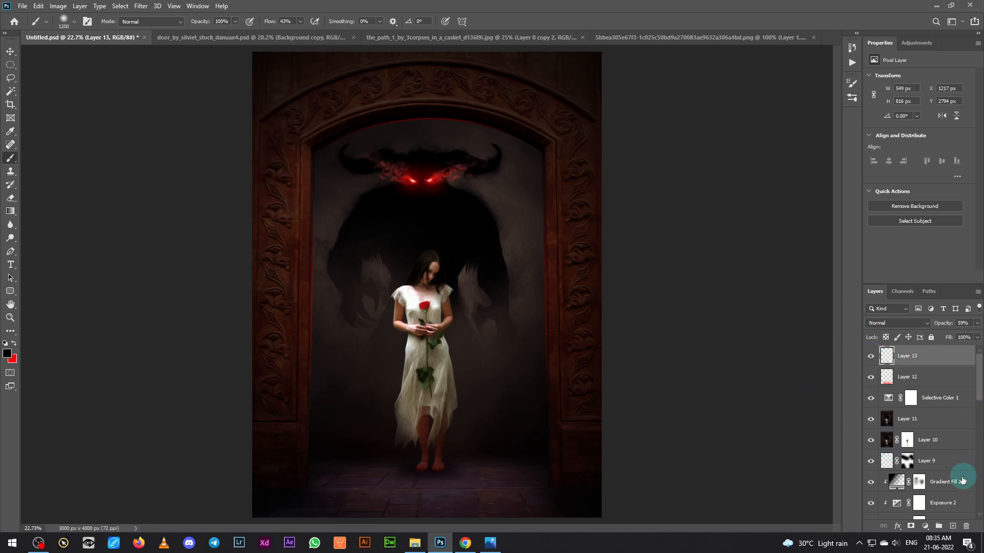
# Add an Exposure adjustment above Layer 13 and fine-tune its exposure and gamma correction to darken the image slightly
pyautogui.click(925, 527)
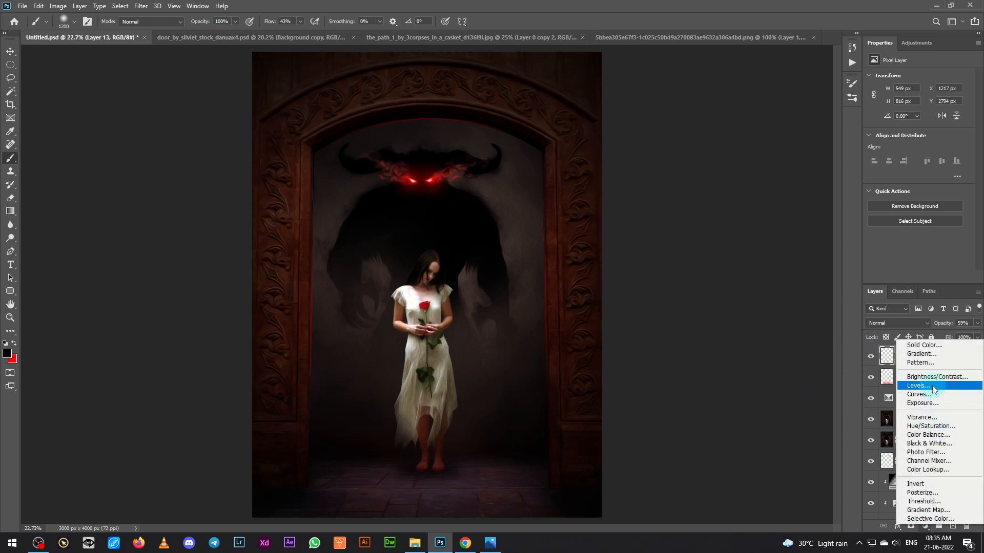
pyautogui.click(922, 403)
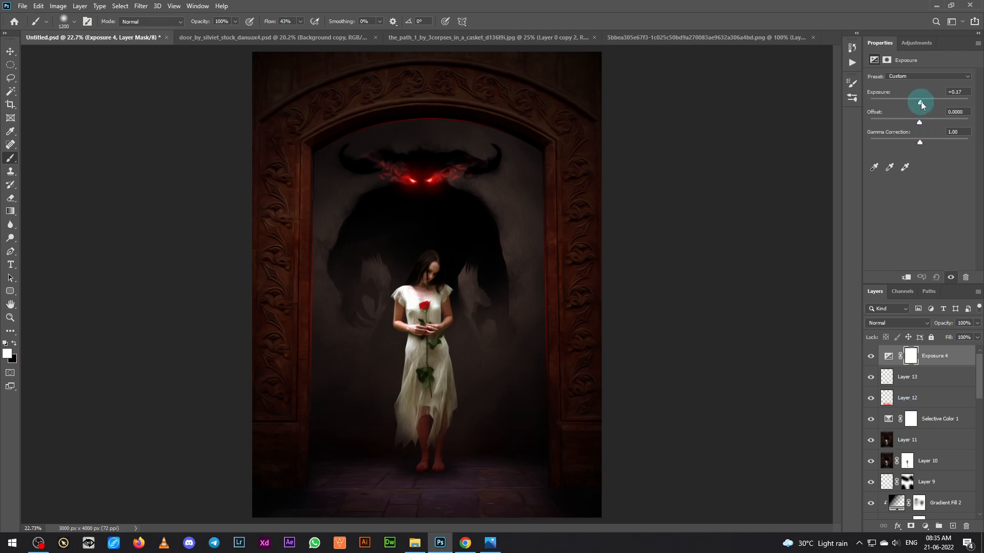
pyautogui.moveTo(921, 102); pyautogui.dragTo(920, 100)
pyautogui.moveTo(920, 142); pyautogui.dragTo(924, 143)
# Stamp all visible layers into a new layer and apply Topaz Detail 3 to it with the Highlight Detail Strong I preset
pyautogui.hotkey('ctrl', 'alt', 'shift', 'e')
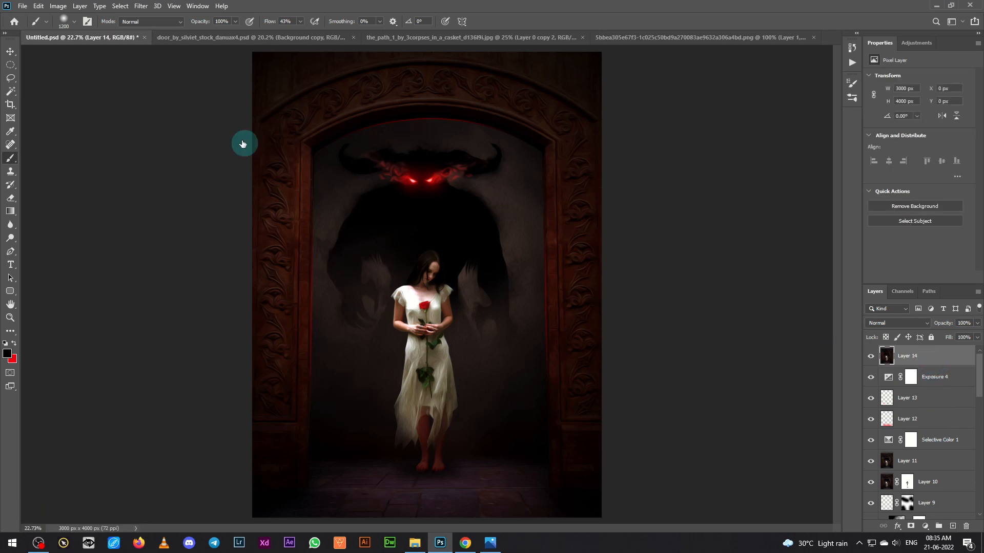
pyautogui.click(141, 6)
pyautogui.moveTo(164, 235)
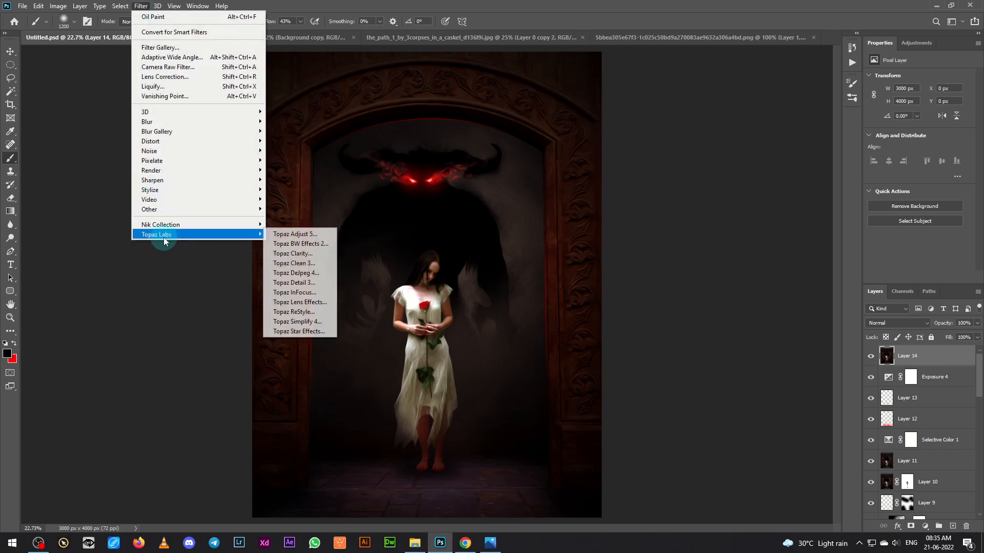
pyautogui.click(302, 284)
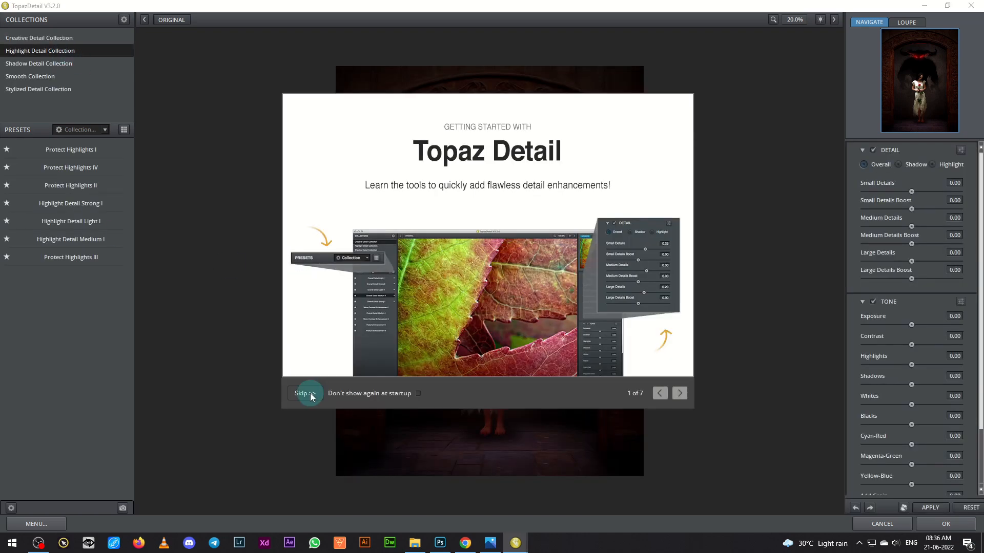
pyautogui.click(310, 394)
pyautogui.click(99, 204)
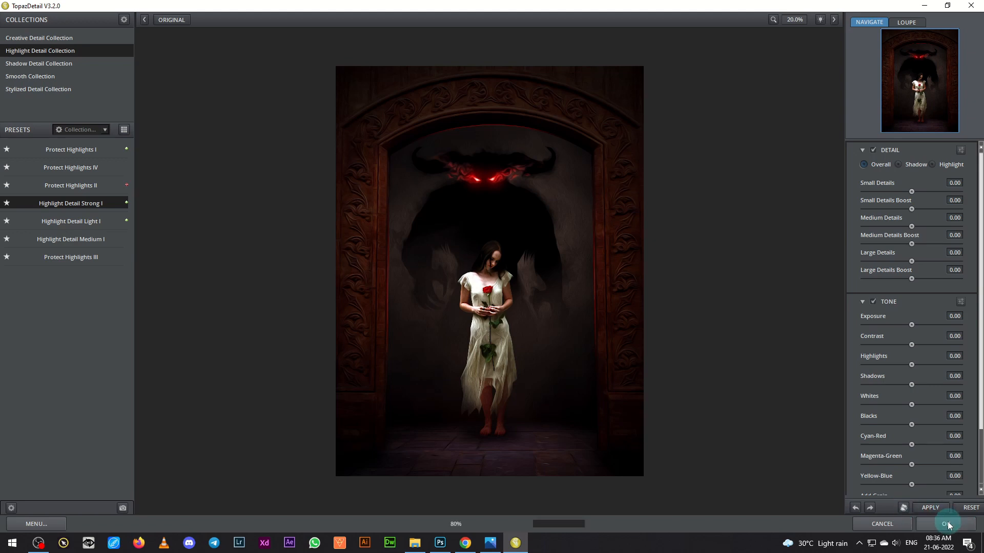
pyautogui.press('Return')
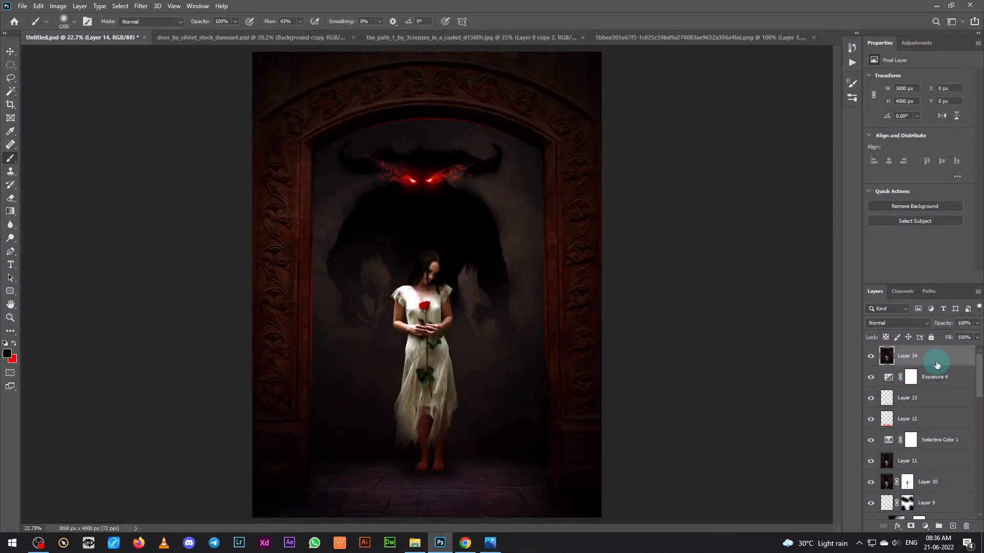
# Duplicate Layer 14 and start Color Efex Pro 4 on the copy with Brilliance / Warmth at Saturation 0% and Warmth 60%
pyautogui.hotkey('ctrl', 'j')
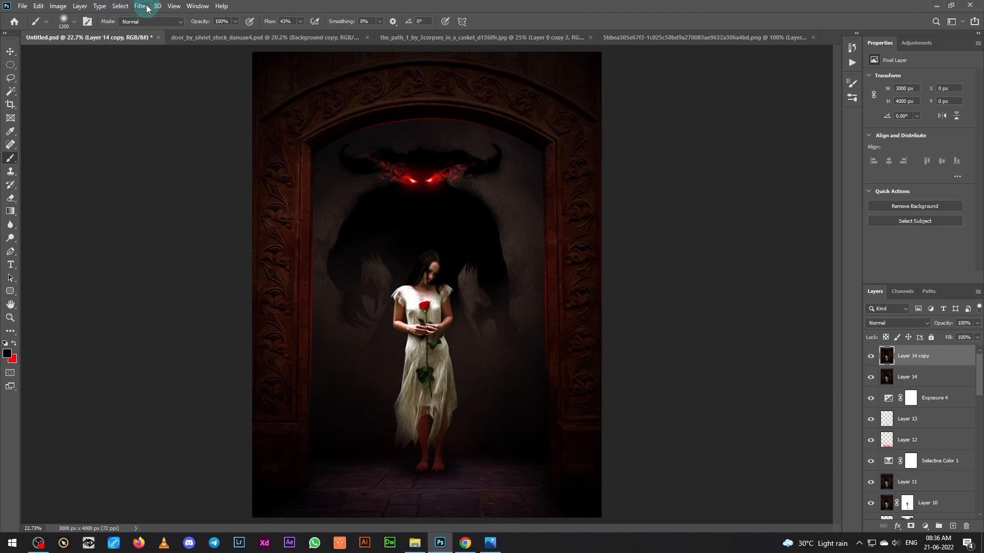
pyautogui.click(147, 9)
pyautogui.moveTo(202, 226)
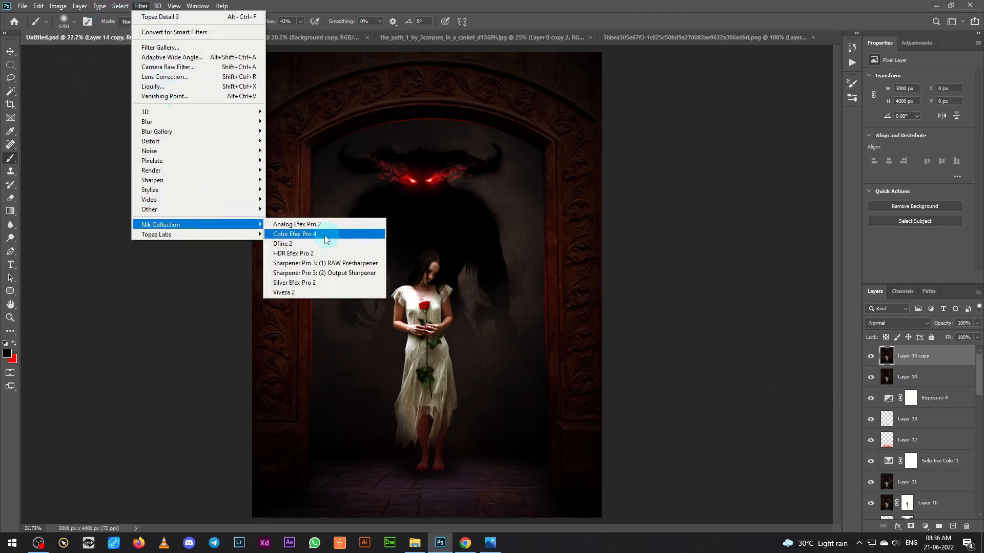
pyautogui.click(325, 237)
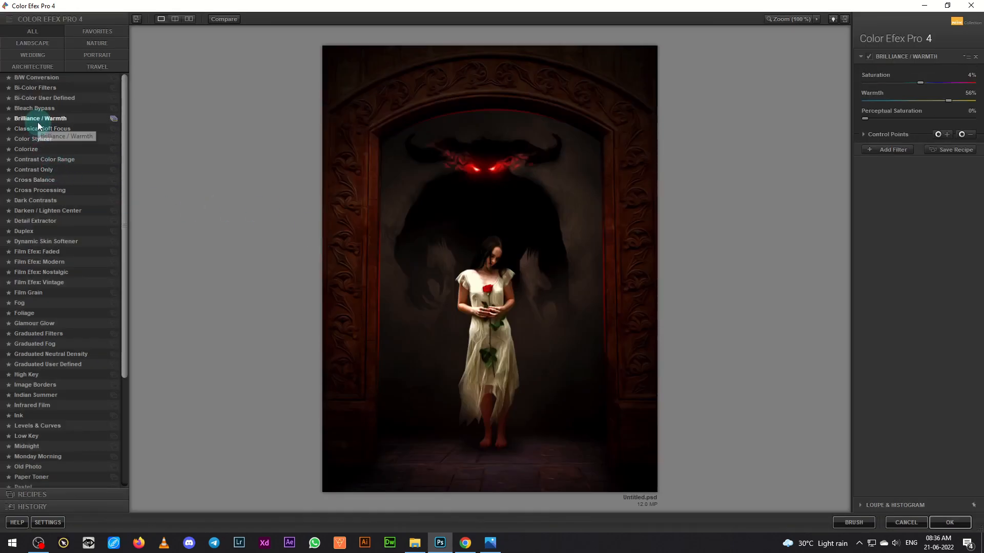
pyautogui.click(38, 121)
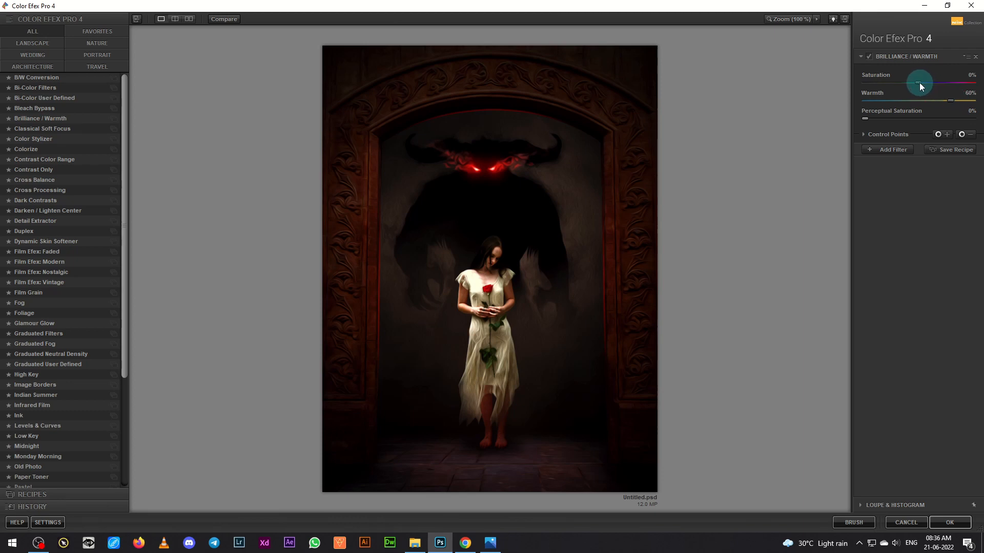
# Stack a Cross Processing filter on Brilliance / Warmth with method L07 and Strength 18%
pyautogui.click(878, 149)
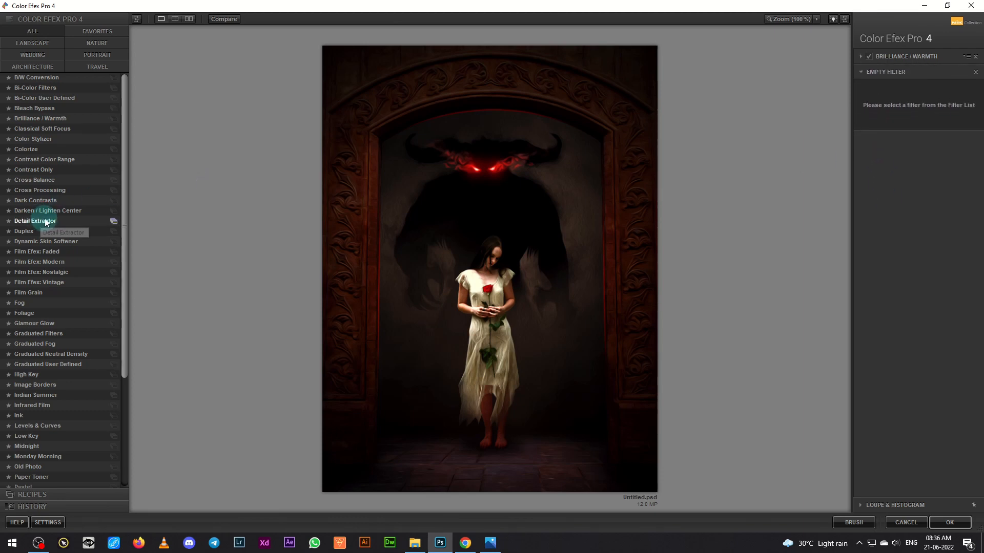
pyautogui.click(41, 190)
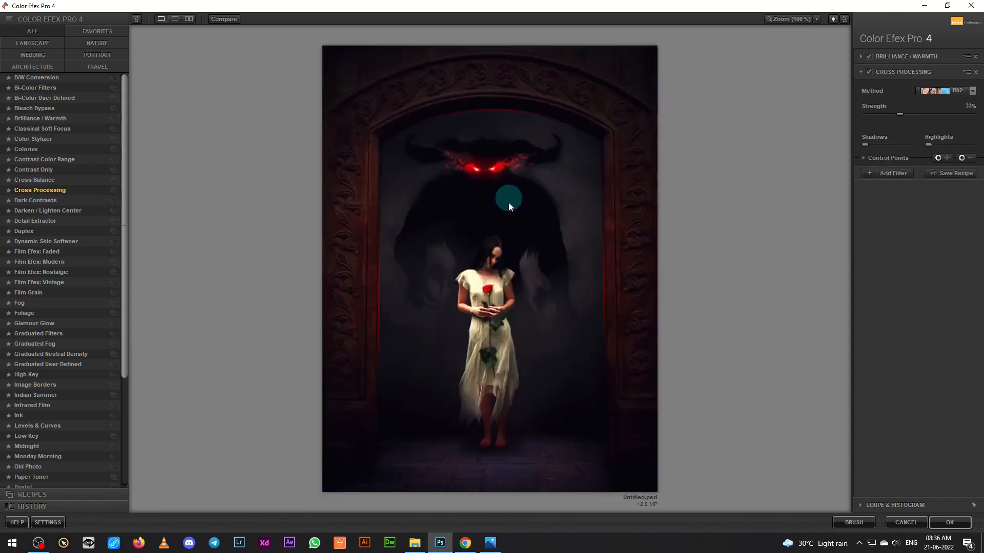
pyautogui.click(930, 94)
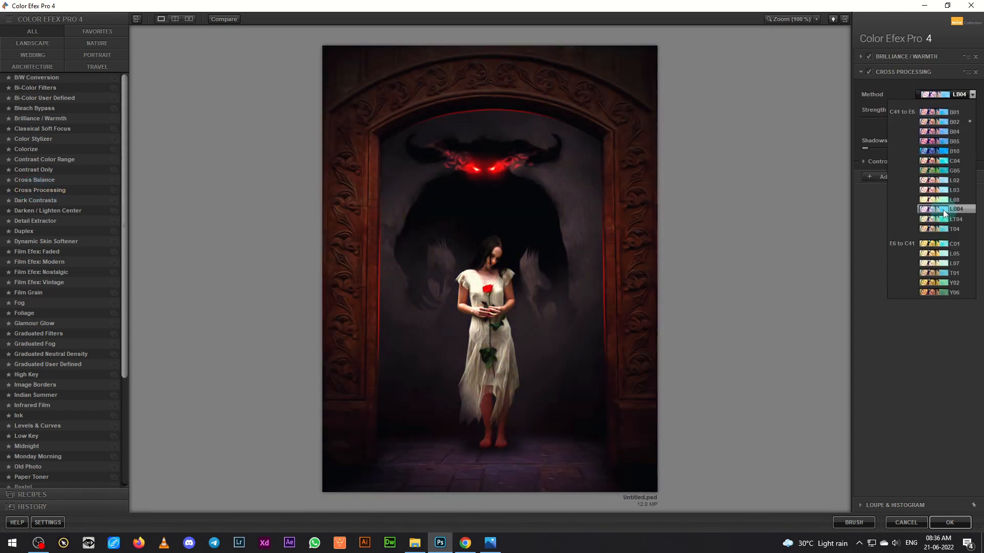
pyautogui.click(940, 268)
pyautogui.moveTo(923, 118); pyautogui.dragTo(886, 120)
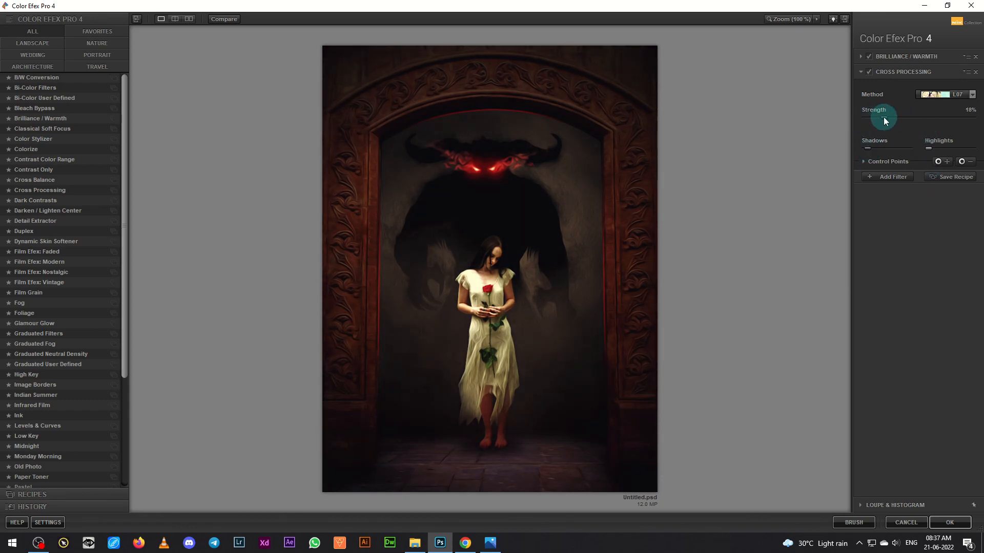
# Stack a Glamour Glow filter with Glow 15%, Saturation -29% and Glow Warmth 68%
pyautogui.click(894, 183)
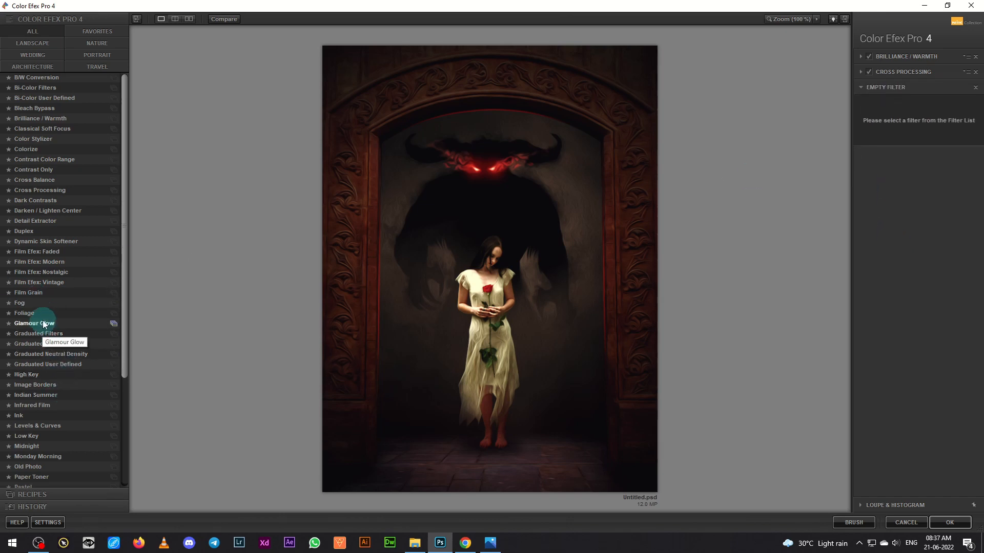
pyautogui.click(44, 324)
pyautogui.moveTo(915, 148); pyautogui.dragTo(940, 147)
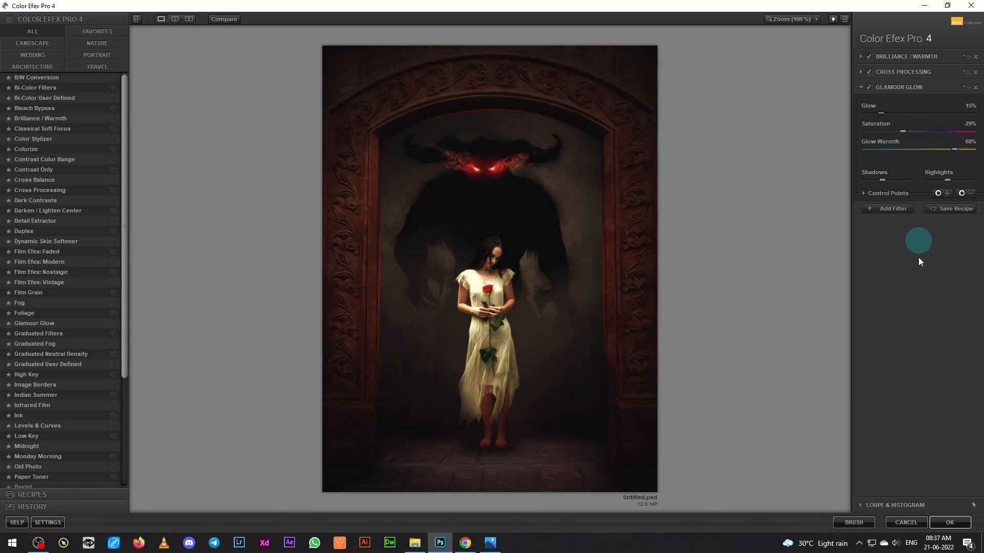
# Apply the Color Efex Pro 4 filter stack and compare the image with and without the resulting layer
pyautogui.click(896, 209)
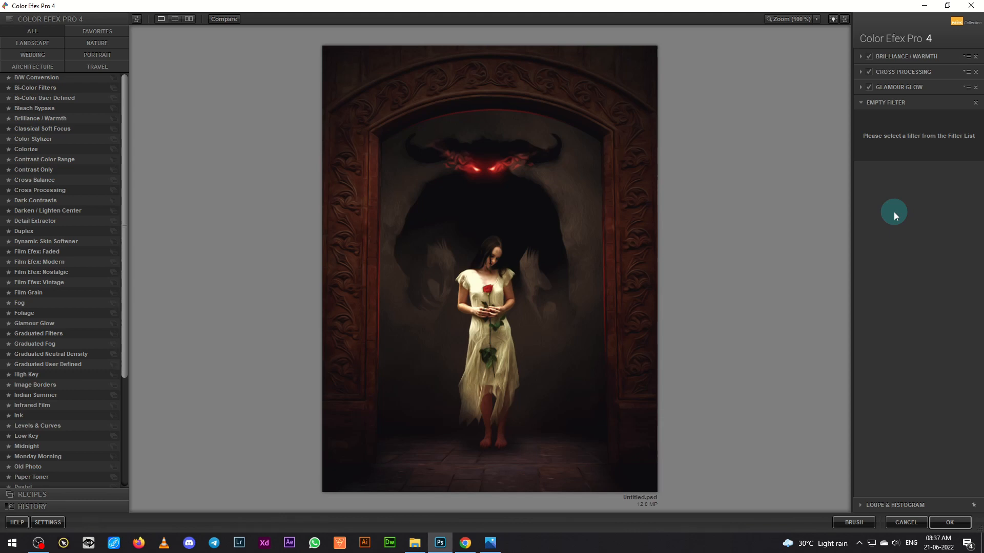
pyautogui.click(950, 523)
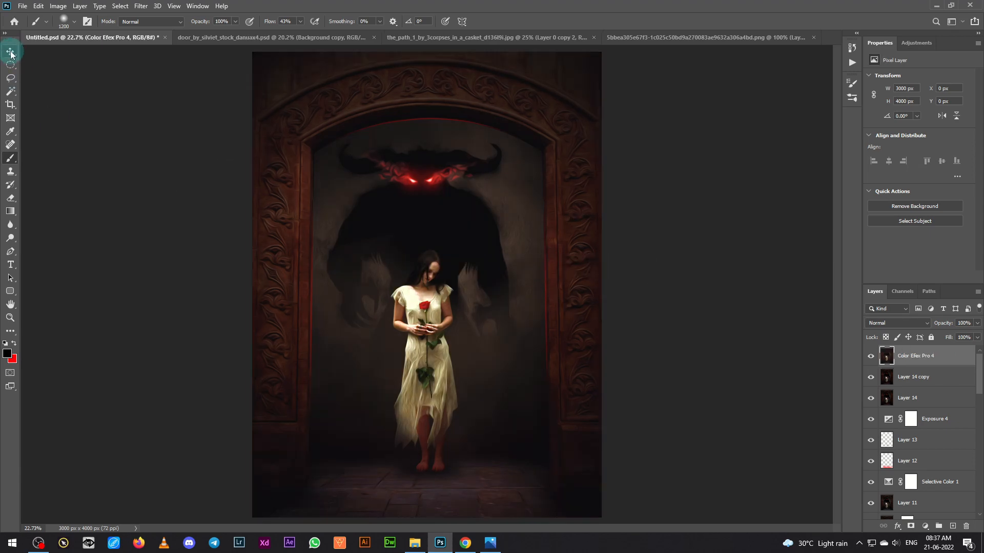
pyautogui.click(870, 358)
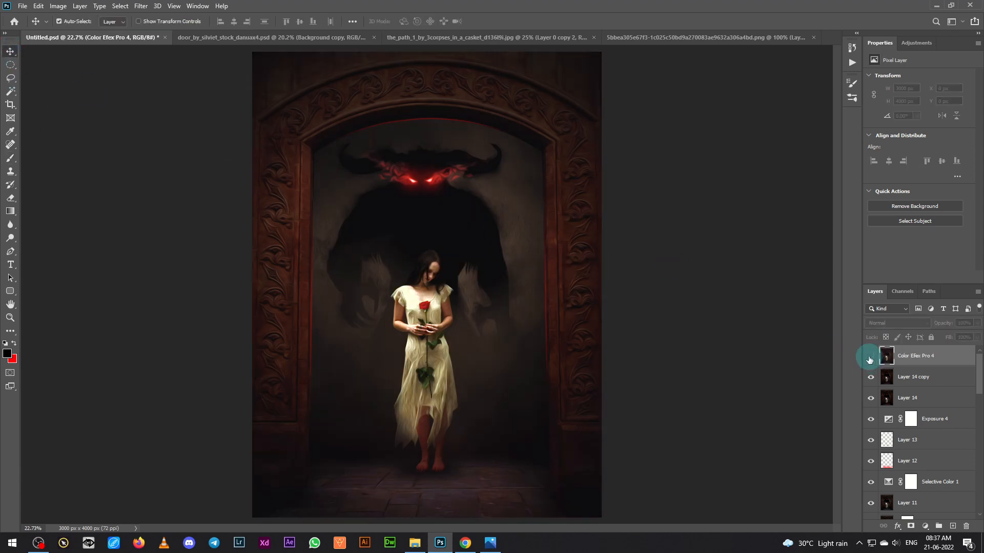
pyautogui.click(869, 358)
# Add a Curves adjustment at 49% opacity with the black point at output 12 and a midpoint at input 133, output 118
pyautogui.click(925, 526)
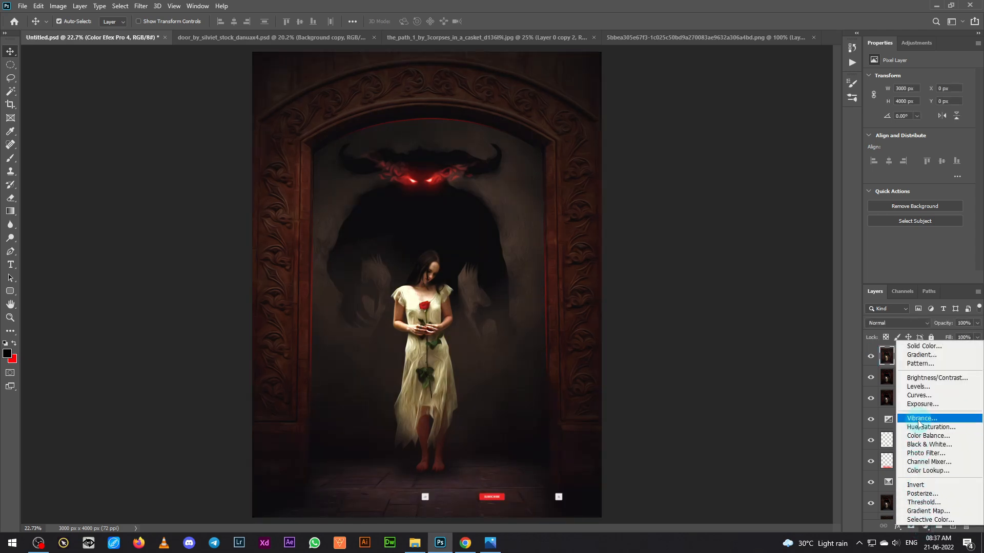
pyautogui.click(919, 396)
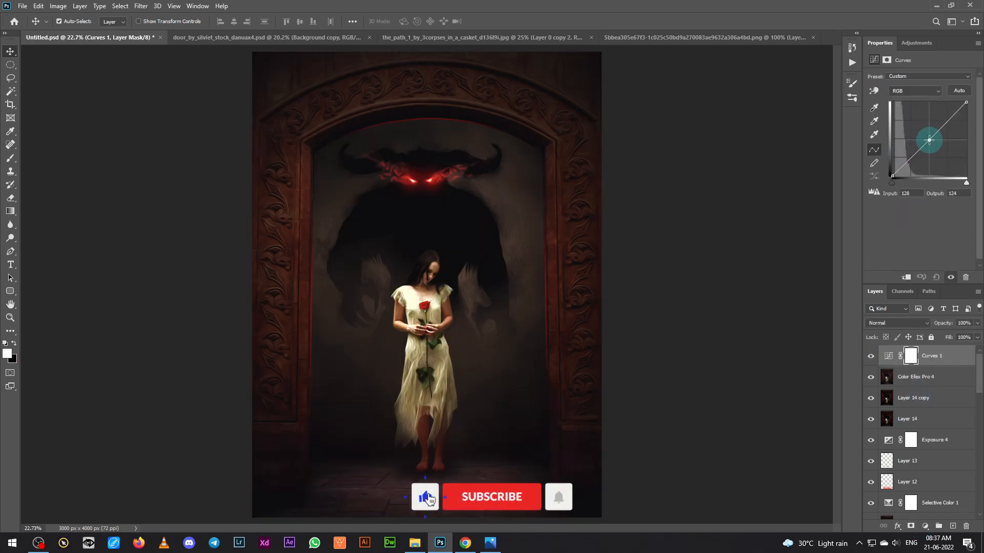
pyautogui.moveTo(928, 137)
pyautogui.mouseDown()
pyautogui.moveTo(928, 151)
pyautogui.moveTo(927, 140)
pyautogui.mouseUp()
pyautogui.moveTo(892, 176); pyautogui.dragTo(892, 172)
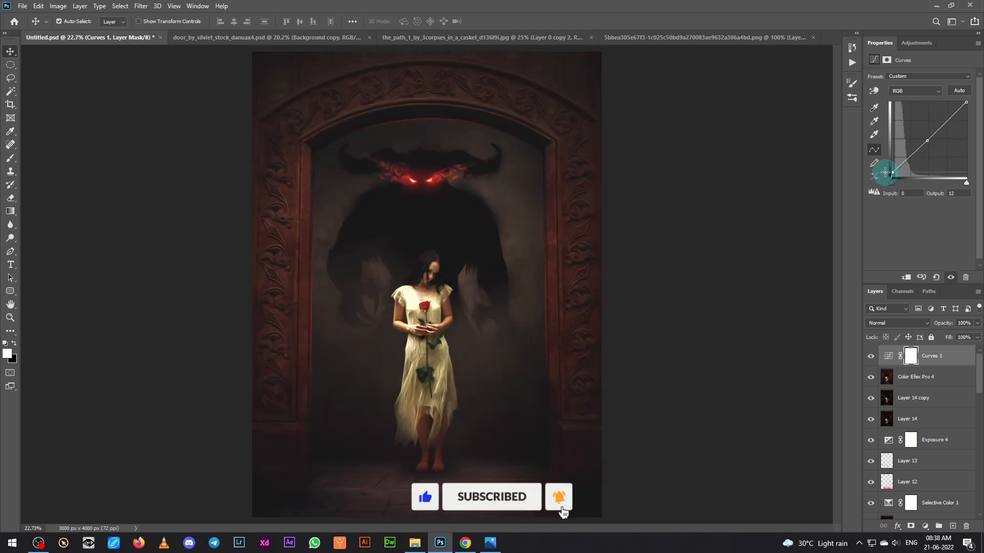
pyautogui.moveTo(927, 141); pyautogui.dragTo(931, 142)
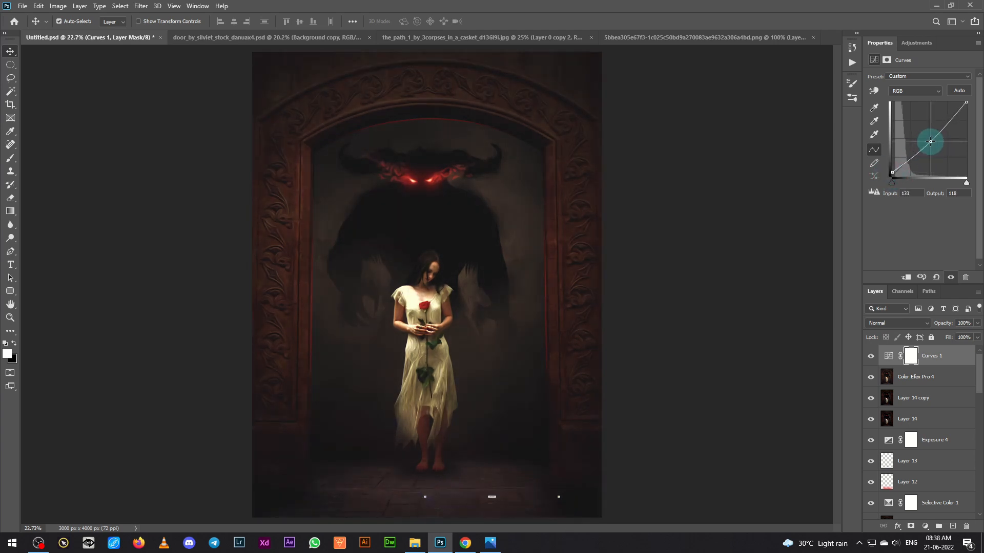
pyautogui.click(977, 323)
pyautogui.moveTo(978, 335); pyautogui.dragTo(961, 337)
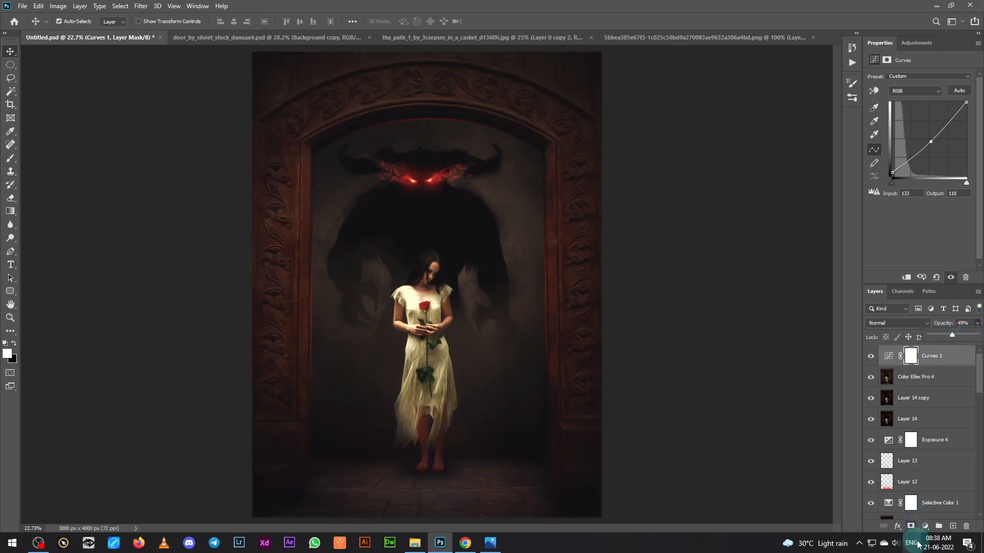
# Add a Brightness/Contrast adjustment with Brightness 15 and Contrast 6, and compare the image with and without it
pyautogui.click(925, 527)
pyautogui.click(933, 381)
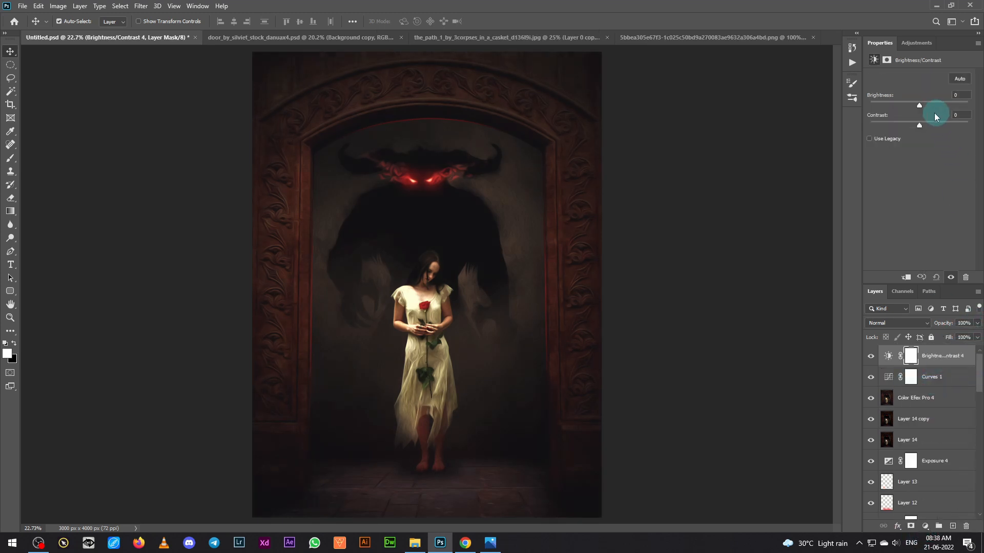
pyautogui.moveTo(920, 106); pyautogui.dragTo(924, 107)
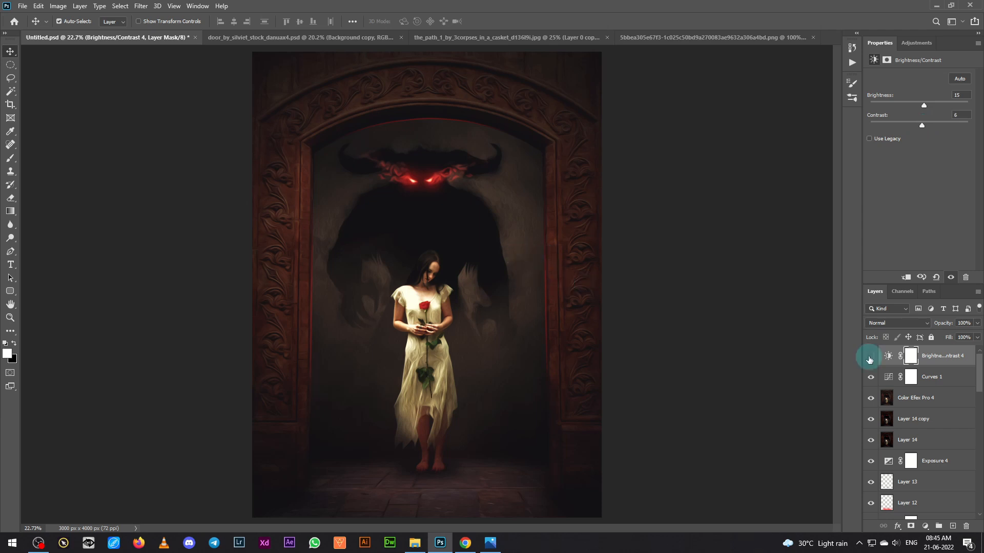
pyautogui.click(870, 355)
pyautogui.click(871, 356)
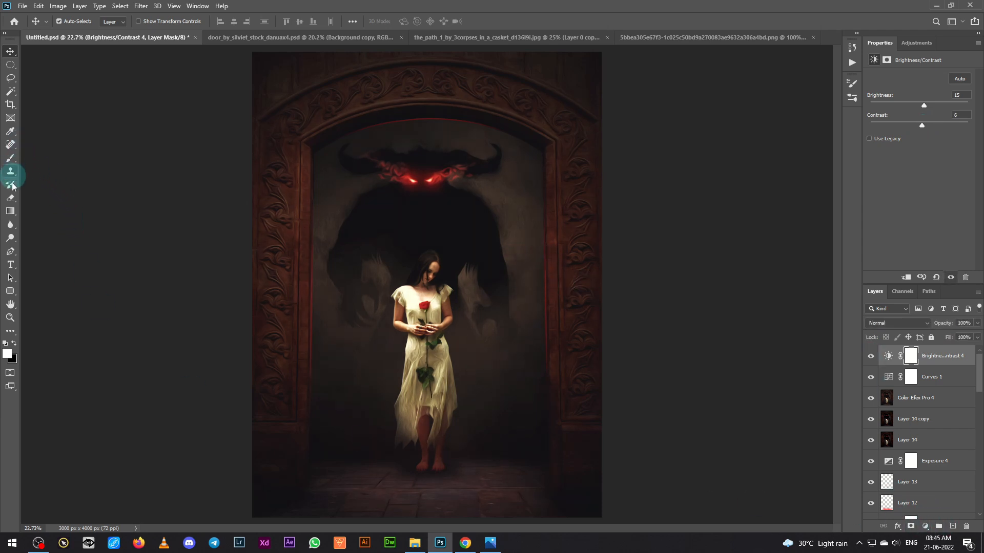
# Add a new layer above the Brightness/Contrast adjustment and draw a linear black-to-transparent gradient upward from the floor's lower edge
pyautogui.click(11, 211)
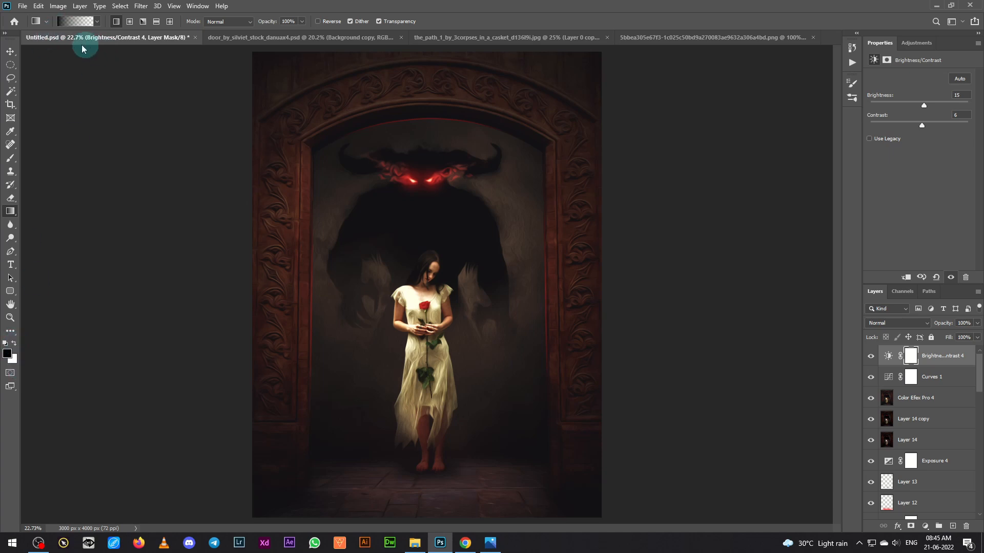
pyautogui.click(953, 526)
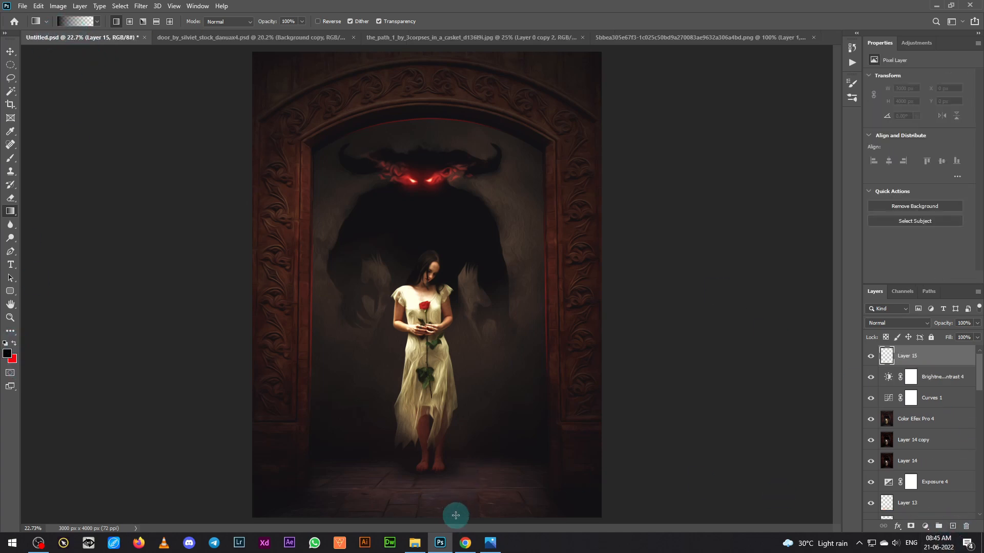
pyautogui.moveTo(456, 515); pyautogui.dragTo(463, 405)
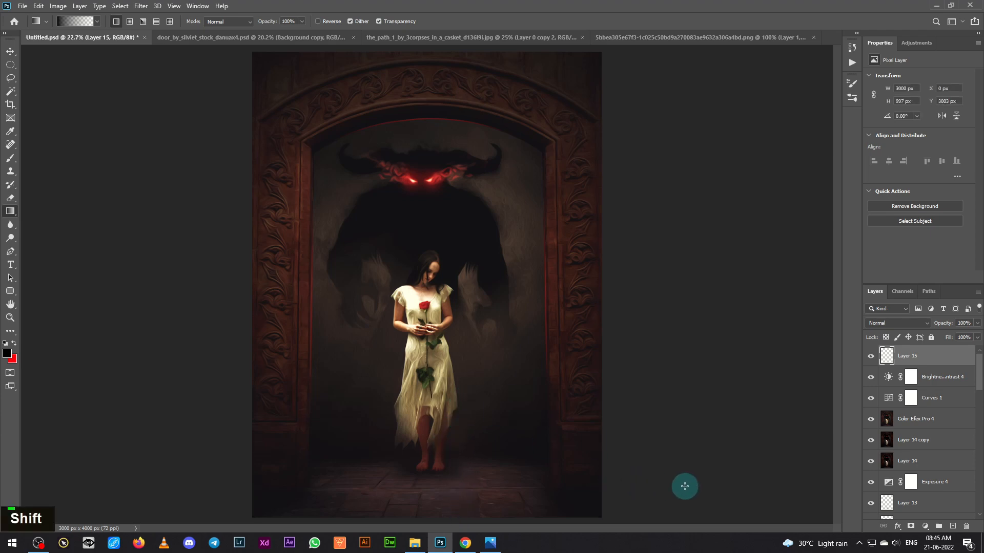
# Reduce the floor gradient layer's opacity to 49% and compare the image with and without it
pyautogui.click(977, 323)
pyautogui.moveTo(978, 337); pyautogui.dragTo(961, 339)
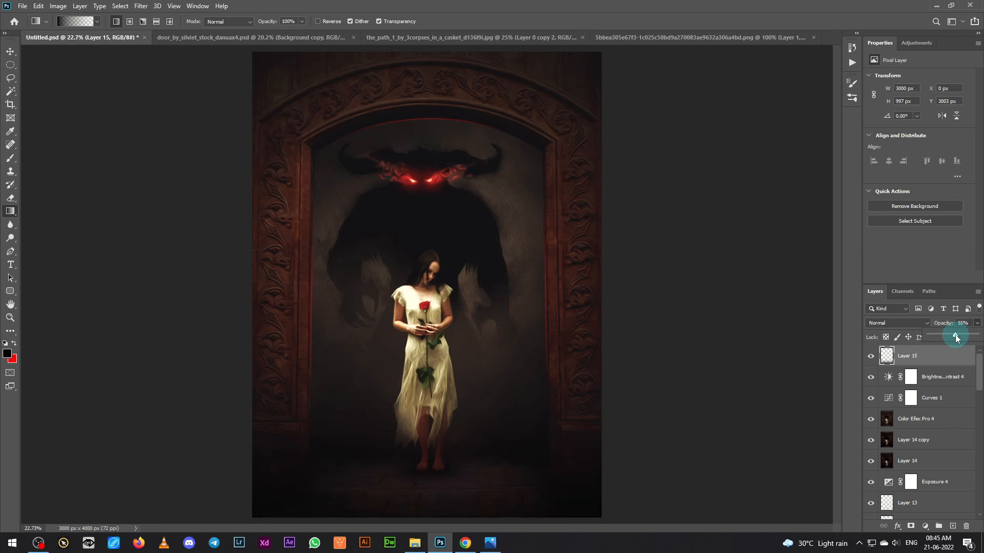
pyautogui.moveTo(955, 334); pyautogui.dragTo(952, 335)
pyautogui.click(10, 51)
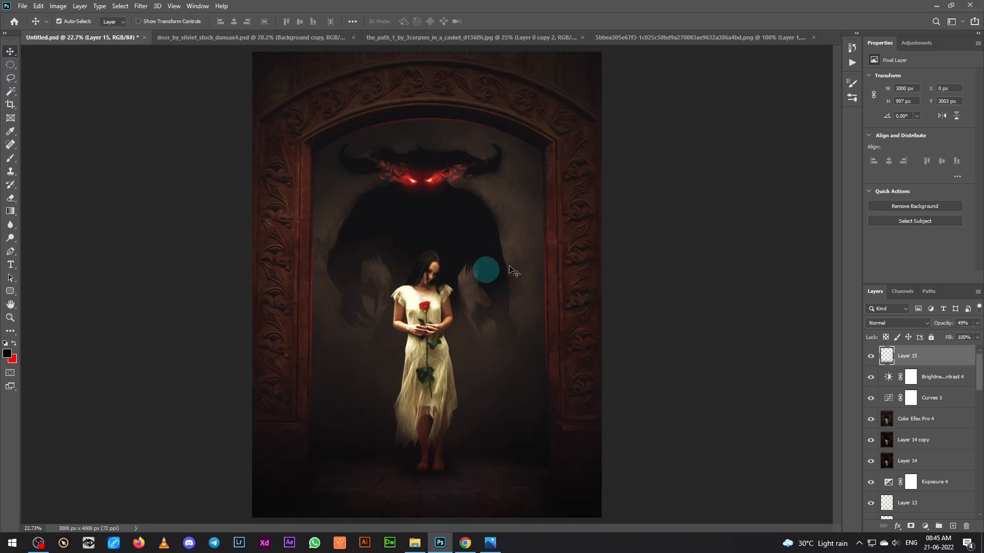
pyautogui.click(871, 356)
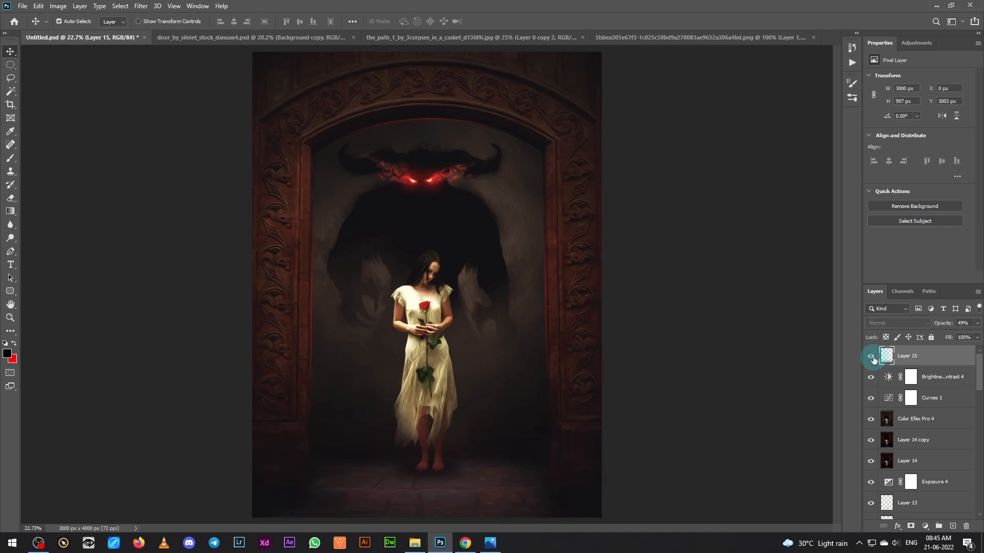